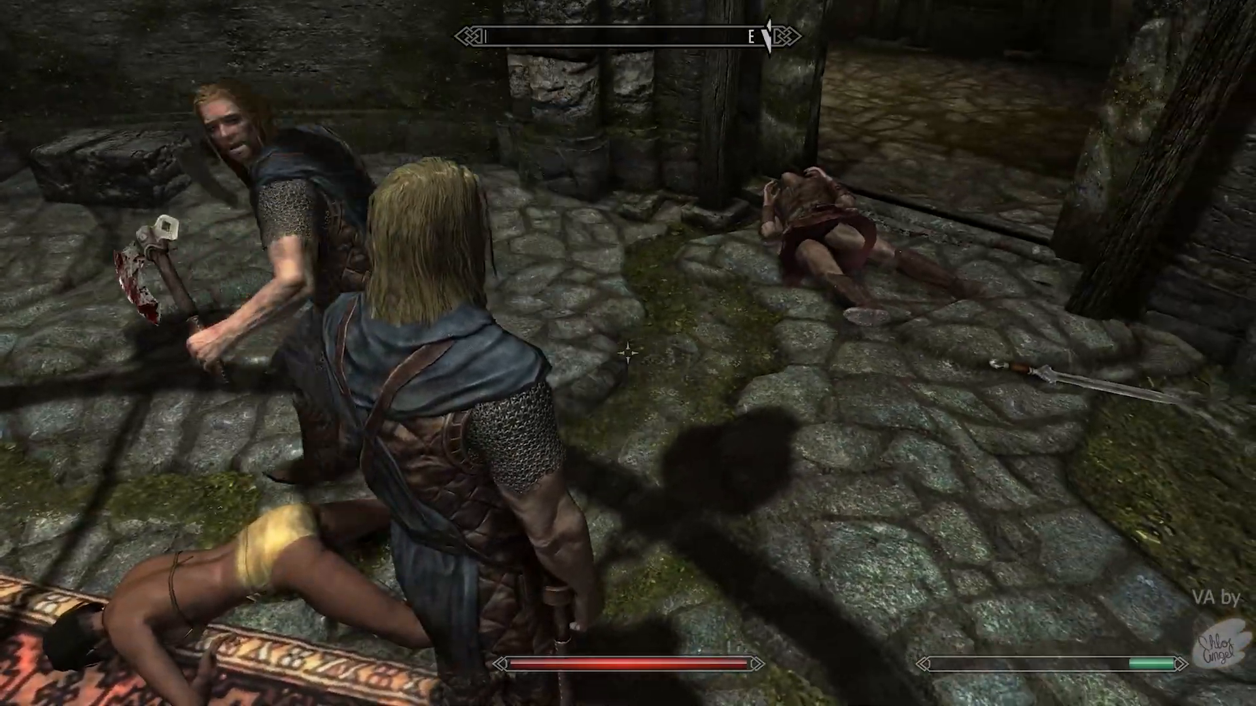
- Unlock the barred Helgen Keep door with the key and walk through past the hay bales
{"action": "key", "text": "w"}
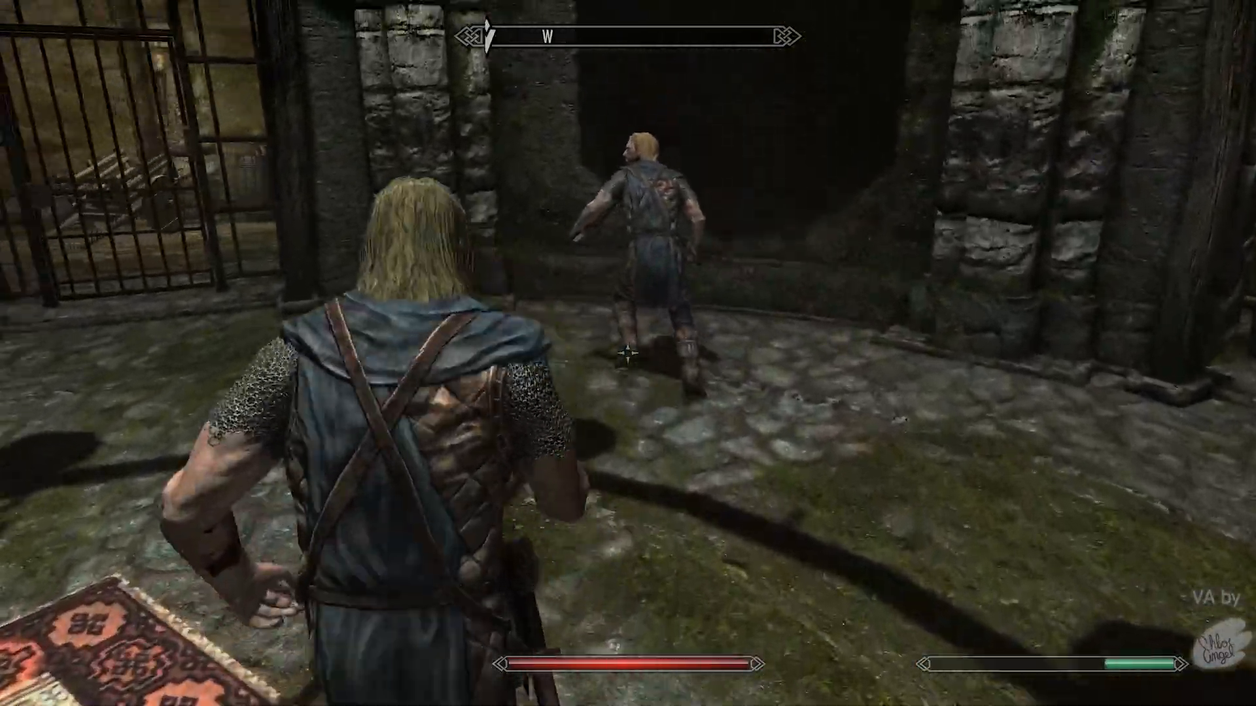
{"action": "key", "text": "e"}
{"action": "key", "text": "w"}
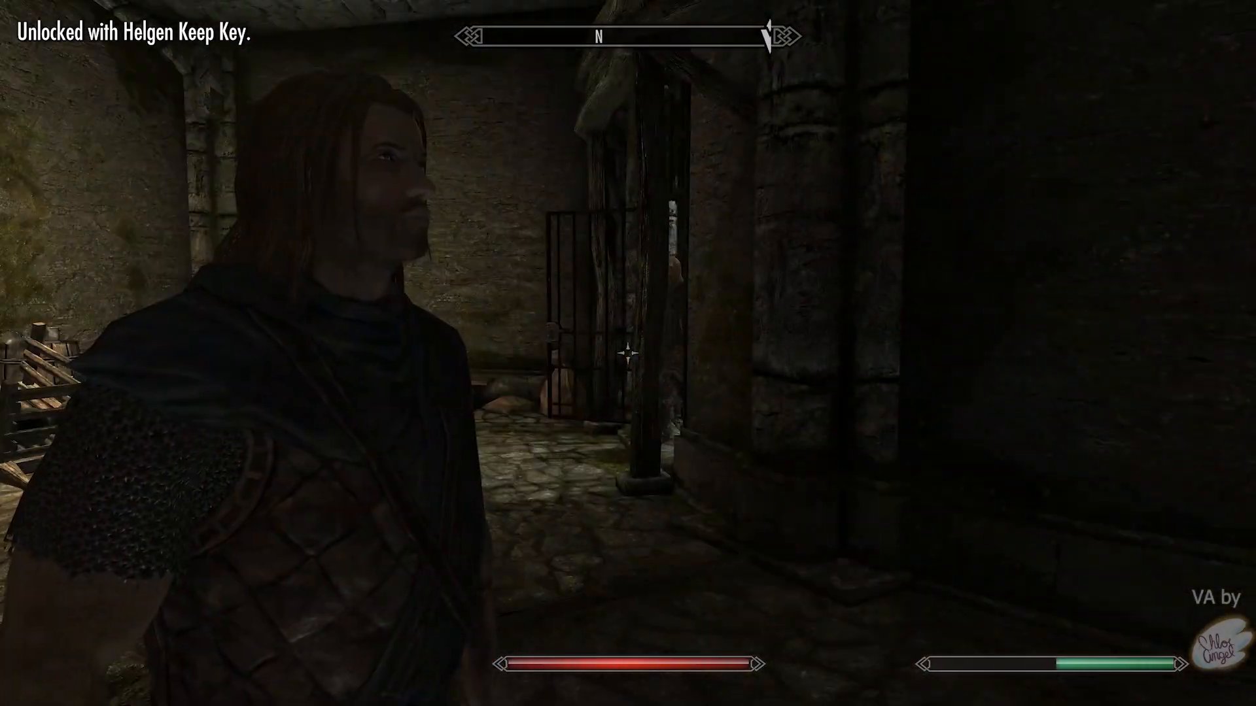
{"action": "key", "text": "w"}
{"action": "key", "text": "w"}
{"action": "scroll", "coordinate": [627, 353], "scroll_direction": "down", "scroll_amount": 3}
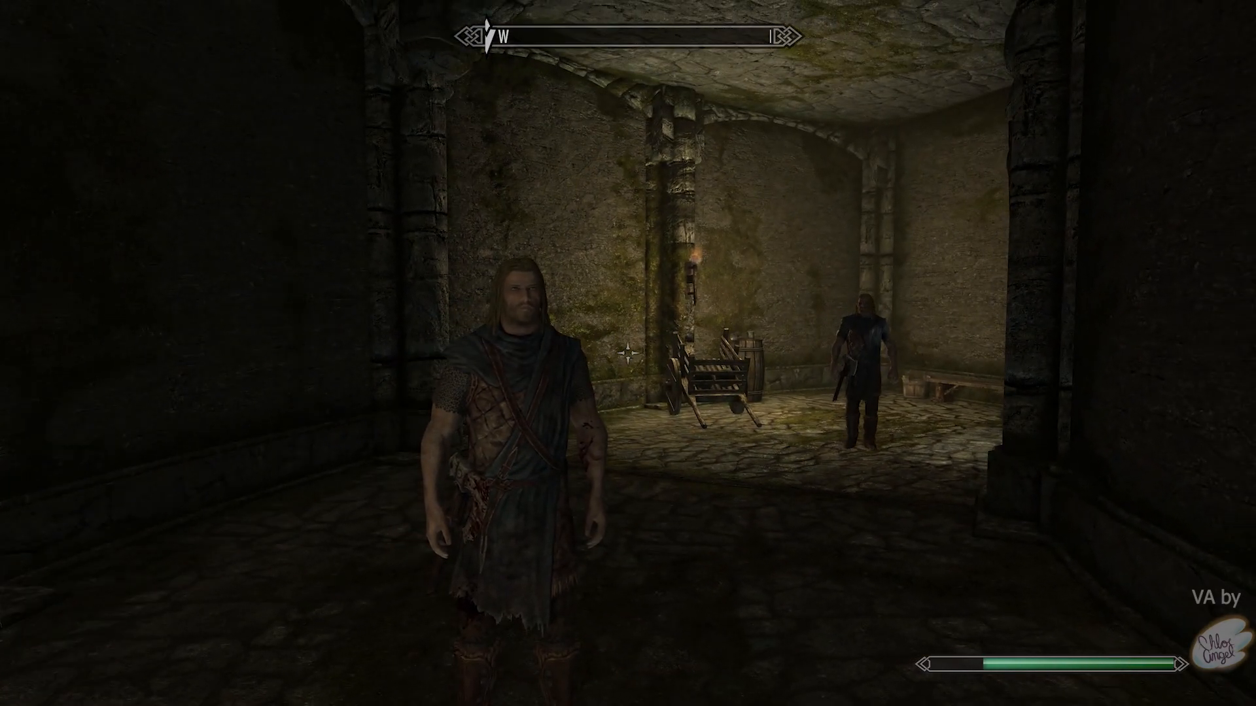
- Create a new save from the journal's System menu
{"action": "key", "text": "j"}
{"action": "key", "text": "Tab"}
{"action": "left_click", "coordinate": [903, 78]}
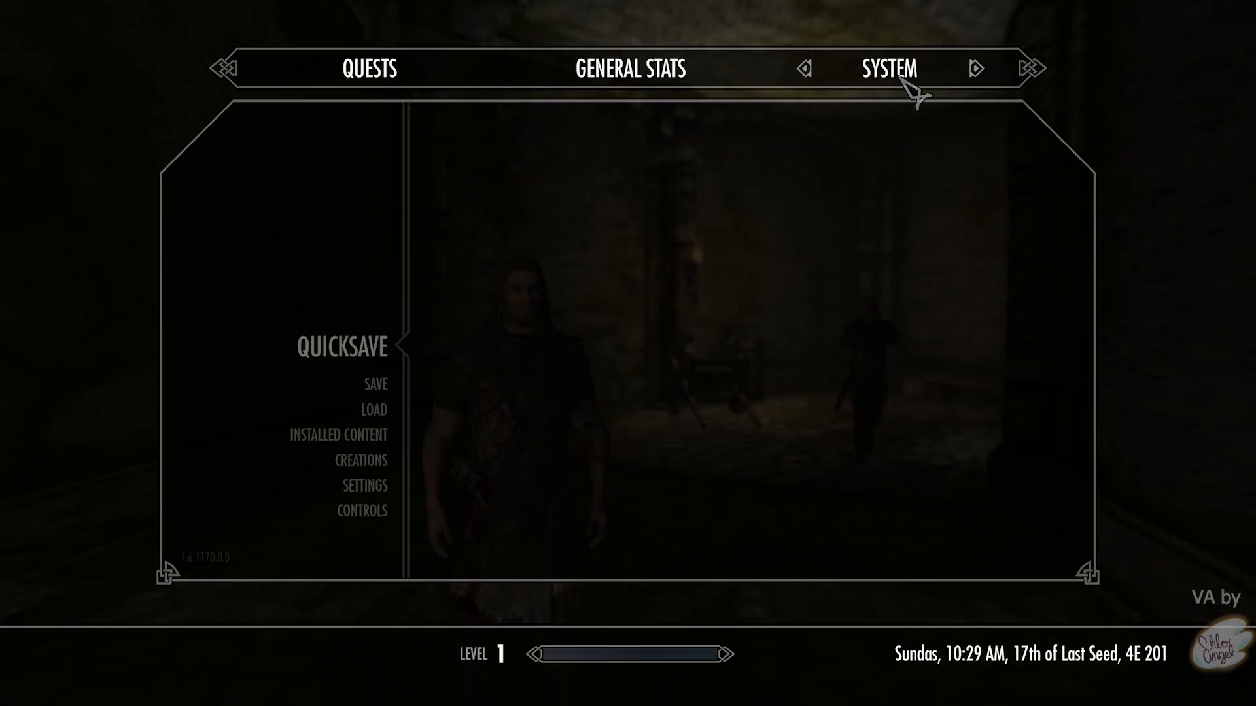
{"action": "left_click", "coordinate": [373, 391]}
{"action": "left_click", "coordinate": [536, 190]}
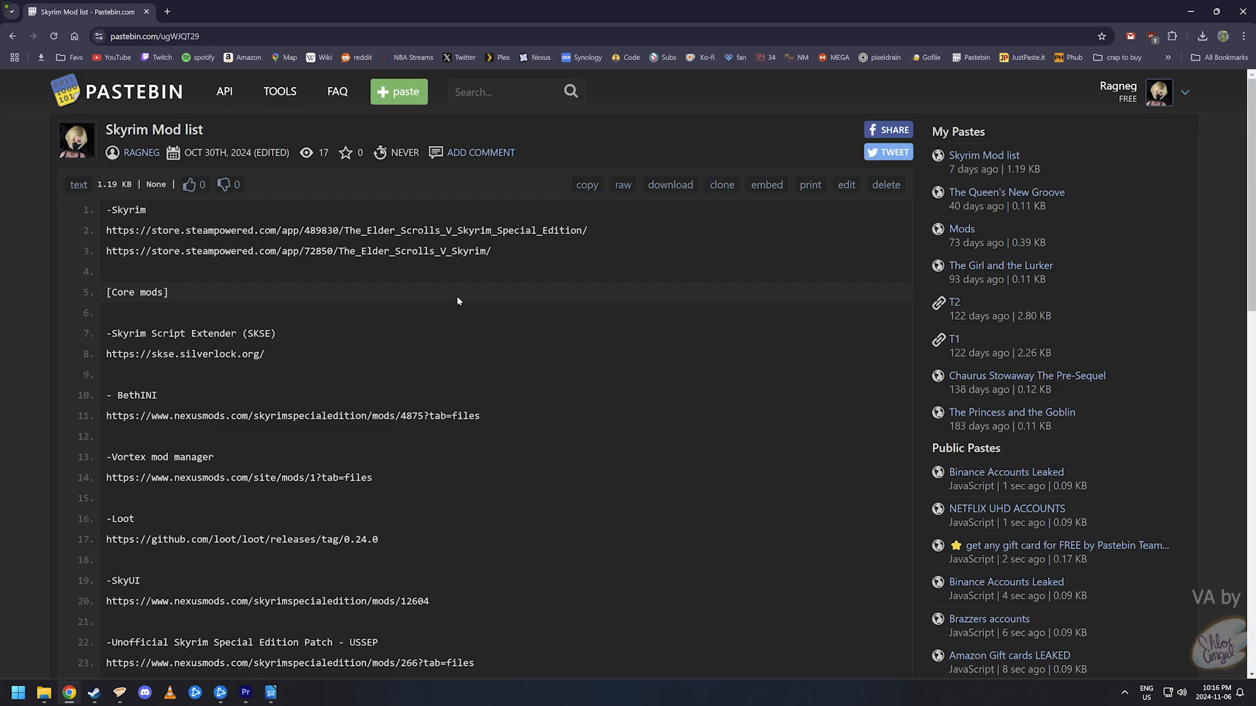
- Open the skse.silverlock.org link from line 8 of the mod list in a new tab
{"action": "triple_click", "coordinate": [208, 353]}
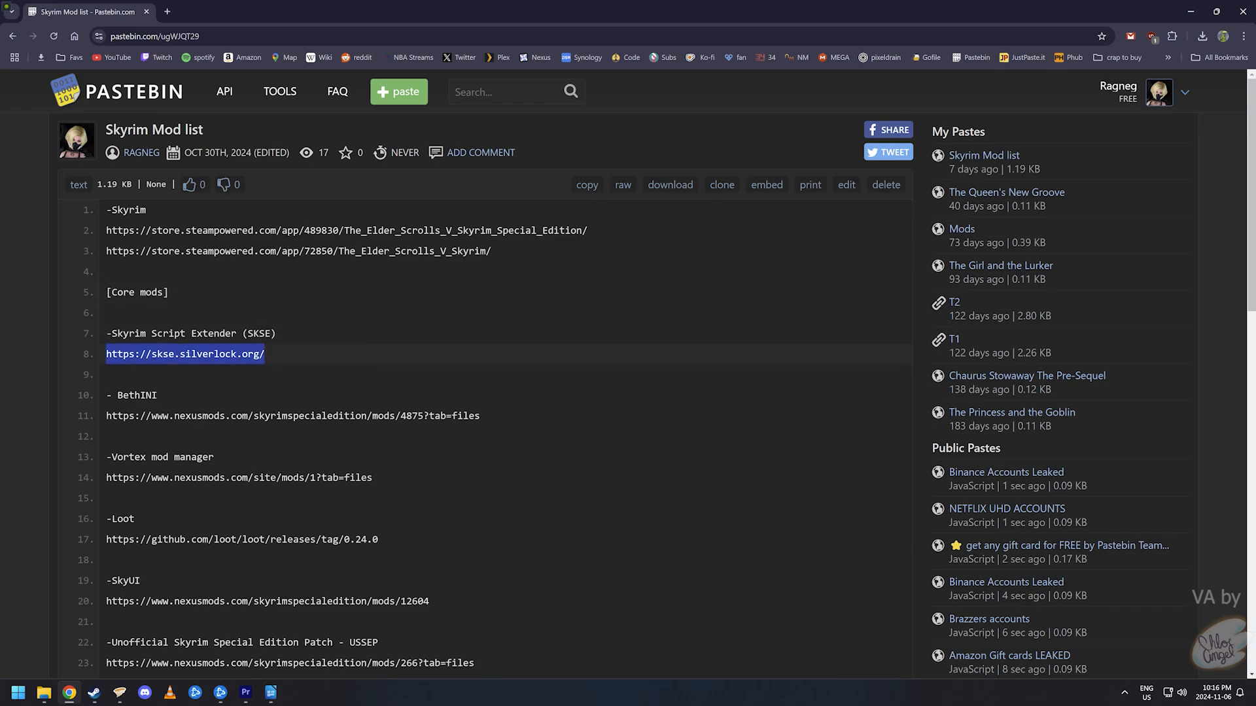
{"action": "right_click", "coordinate": [224, 358]}
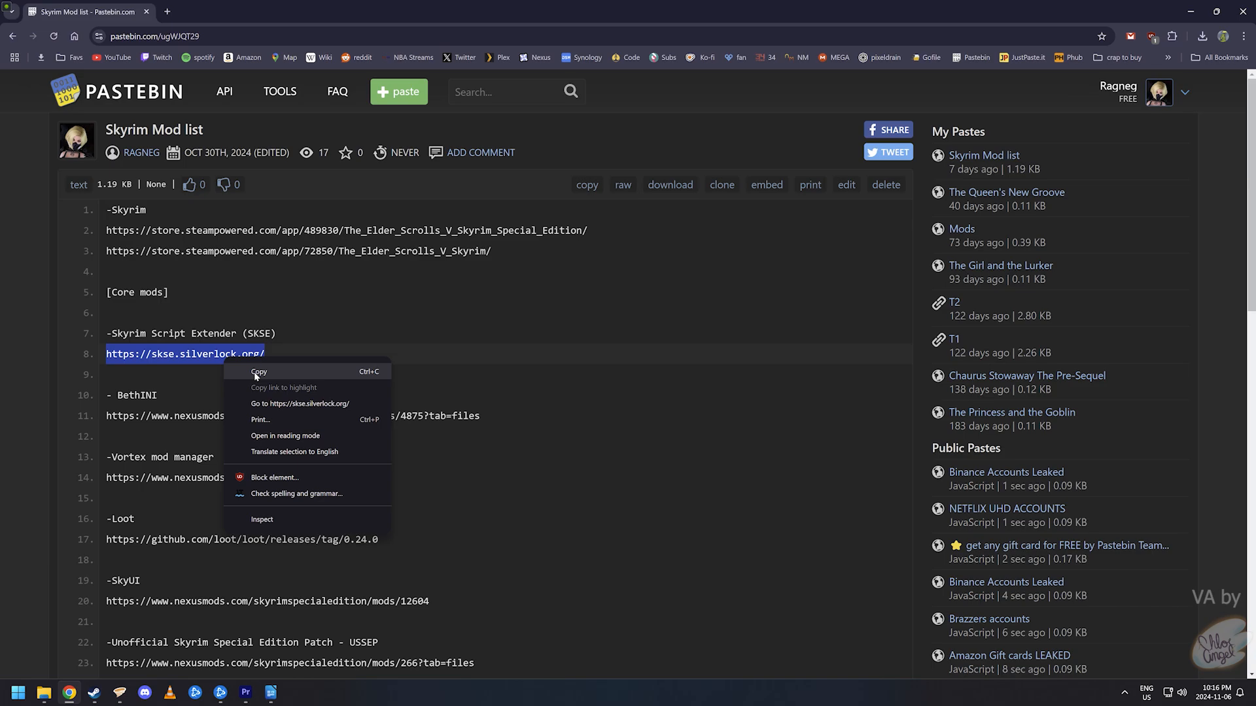
{"action": "left_click", "coordinate": [275, 403]}
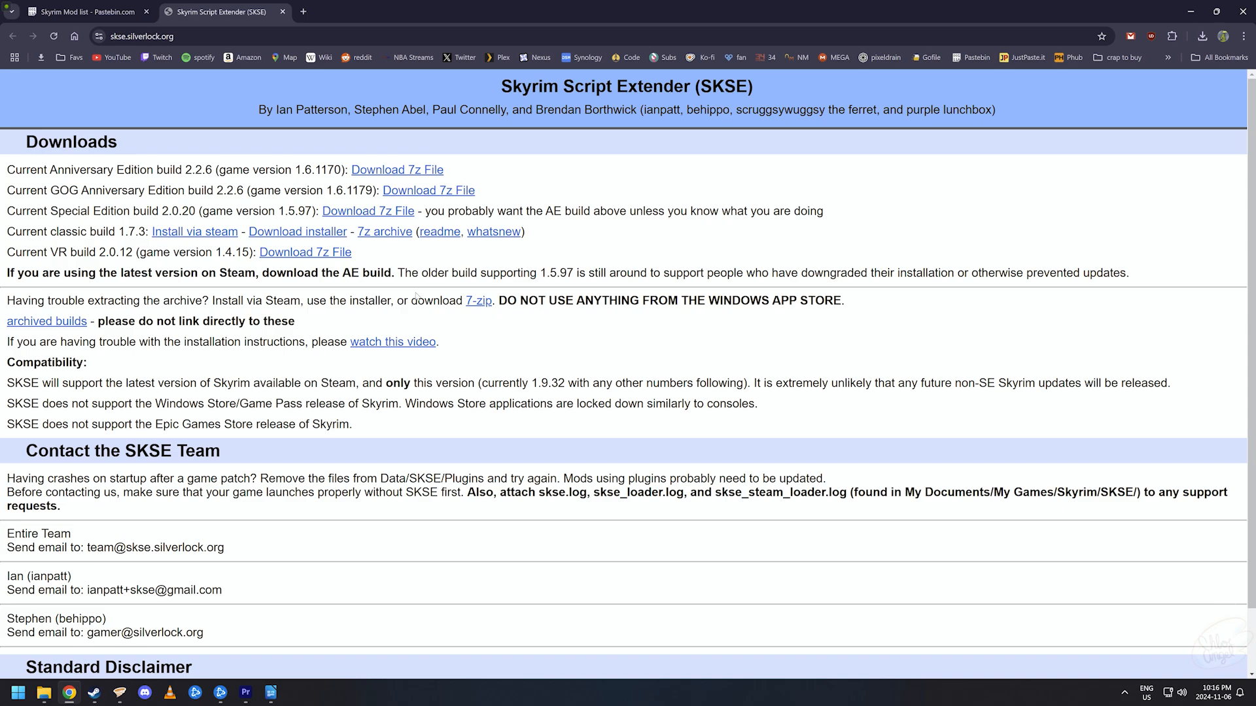
- Download the 7z archive of SKSE Anniversary Edition build 2.2.6
{"action": "left_click_drag", "start_coordinate": [7, 169], "coordinate": [352, 160]}
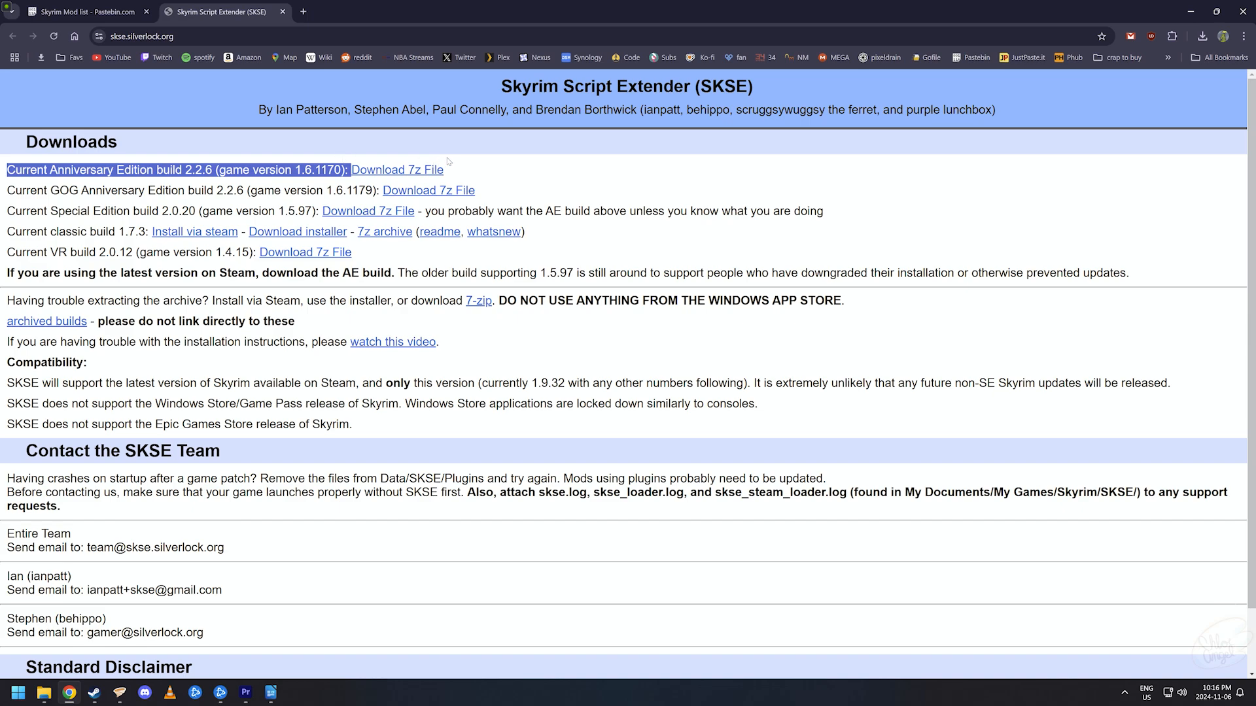
{"action": "left_click", "coordinate": [430, 171]}
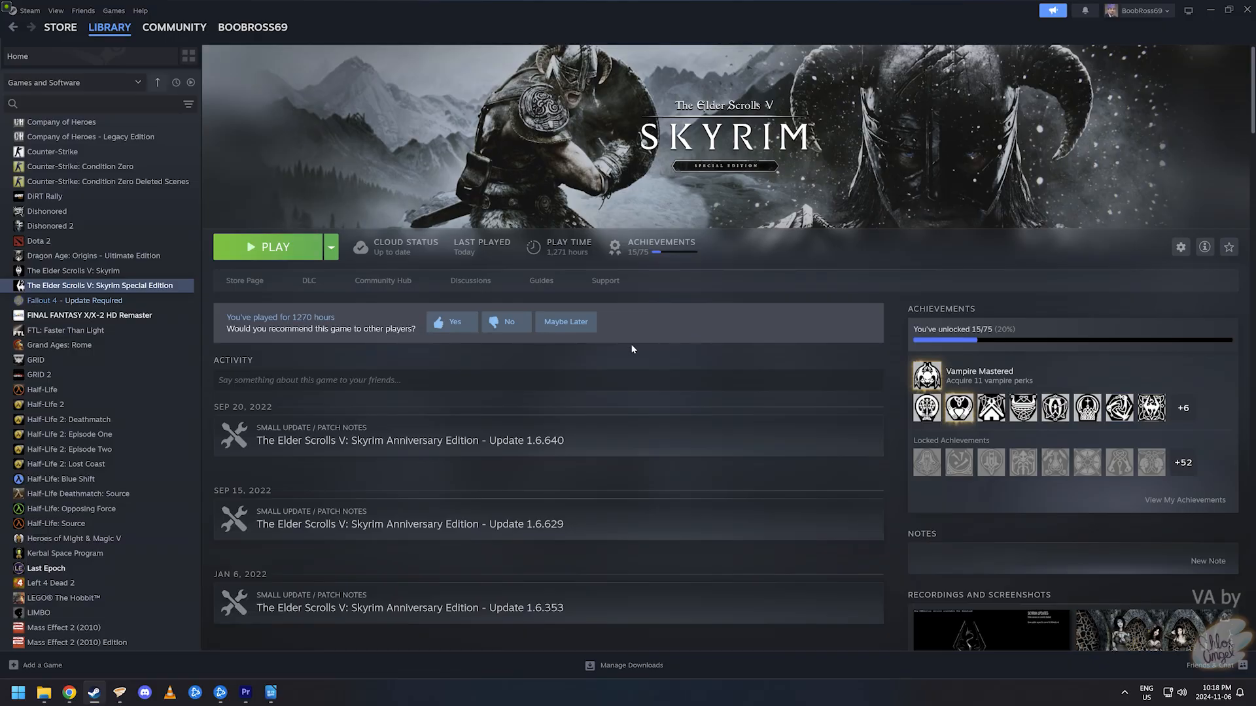
- Open Skyrim Special Edition's local install folder from its Steam library entry
{"action": "right_click", "coordinate": [159, 286]}
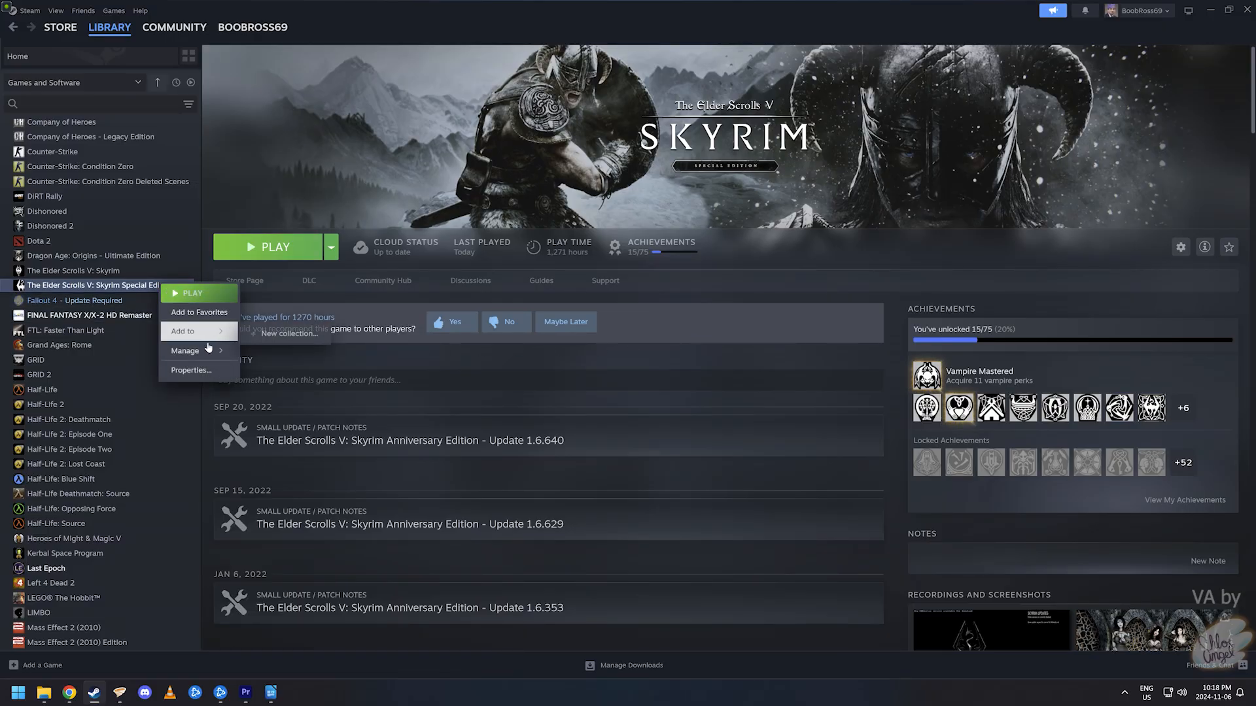
{"action": "mouse_move", "coordinate": [208, 352]}
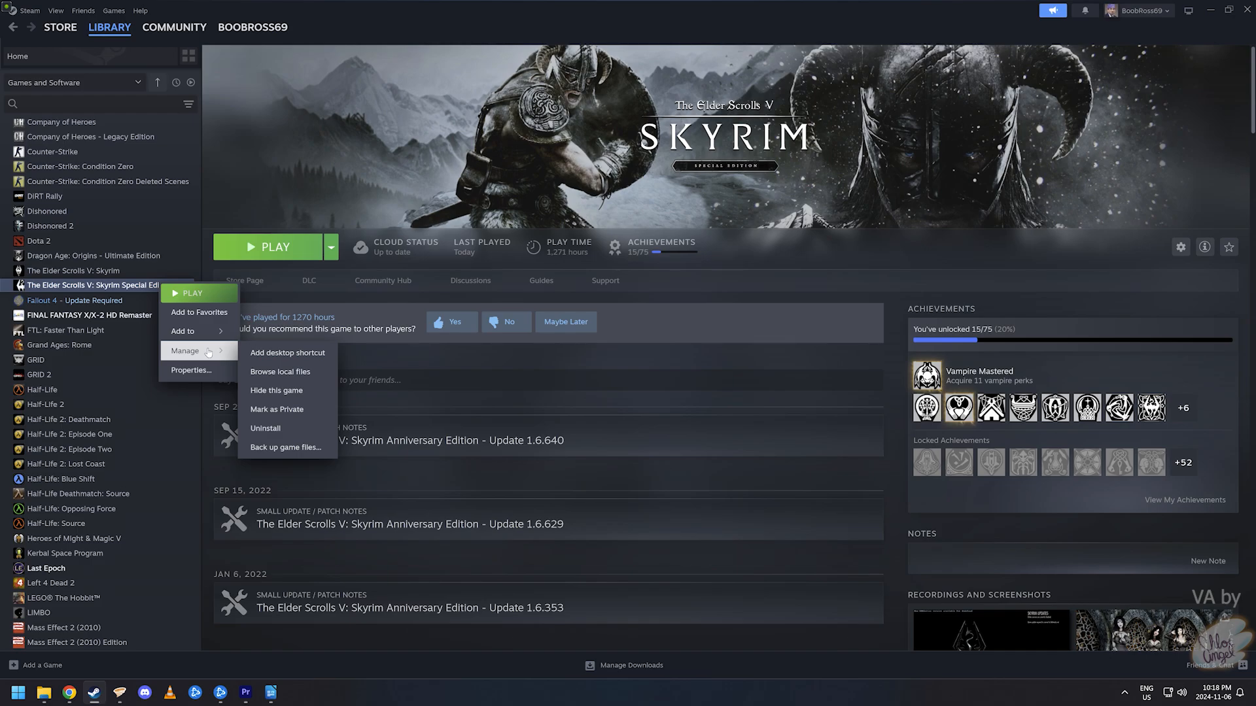
{"action": "left_click", "coordinate": [315, 375]}
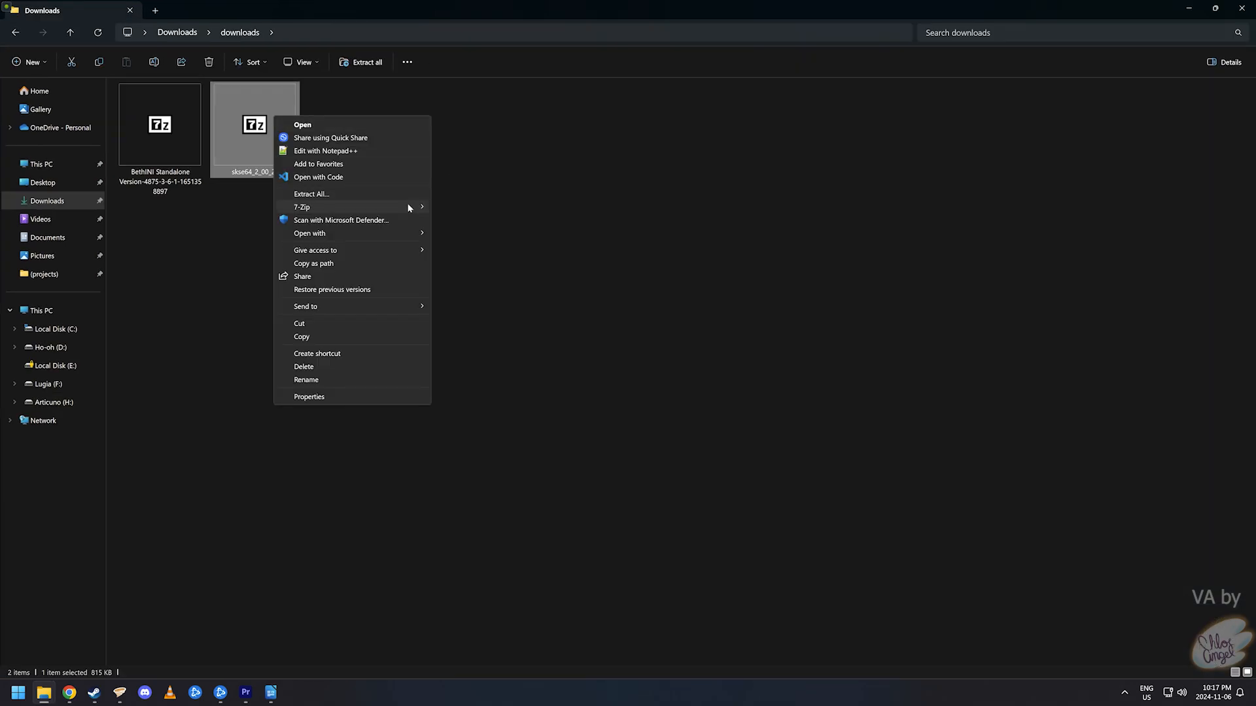
- Extract skse64_2_00_20 and copy its seven files into the Skyrim Special Edition folder
{"action": "mouse_move", "coordinate": [412, 208]}
{"action": "left_click", "coordinate": [525, 261]}
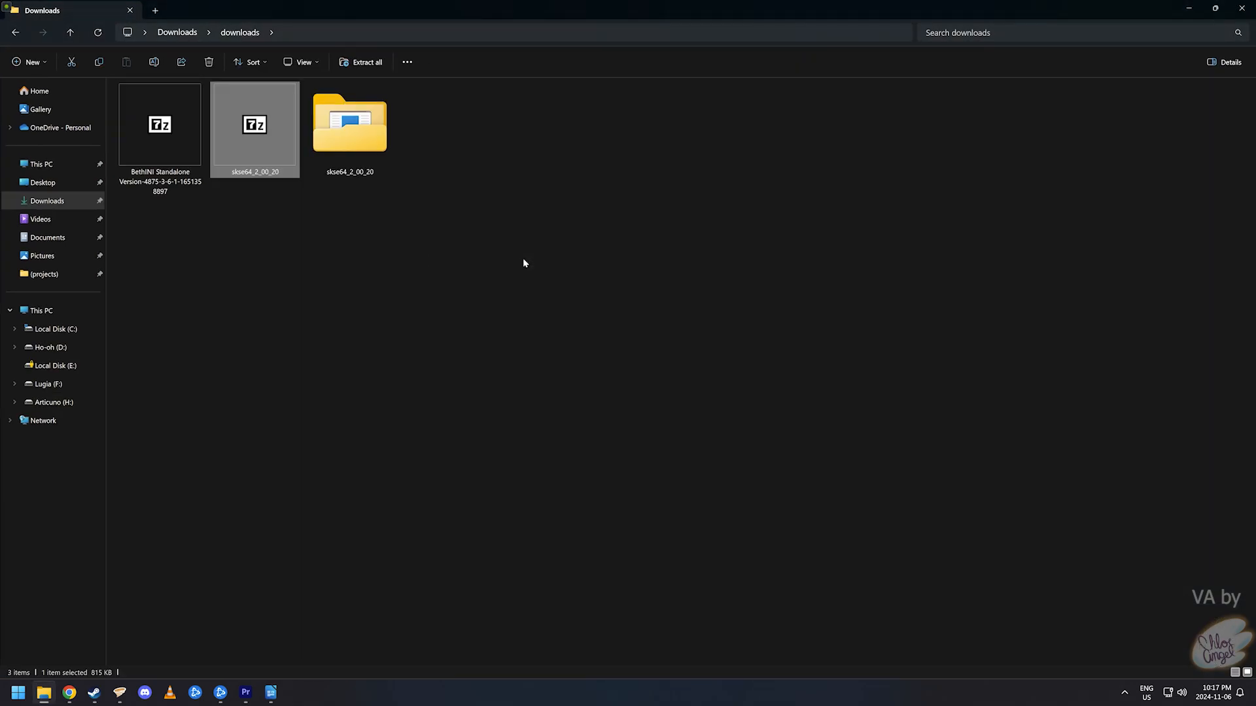
{"action": "key", "text": "Right"}
{"action": "key", "text": "Return"}
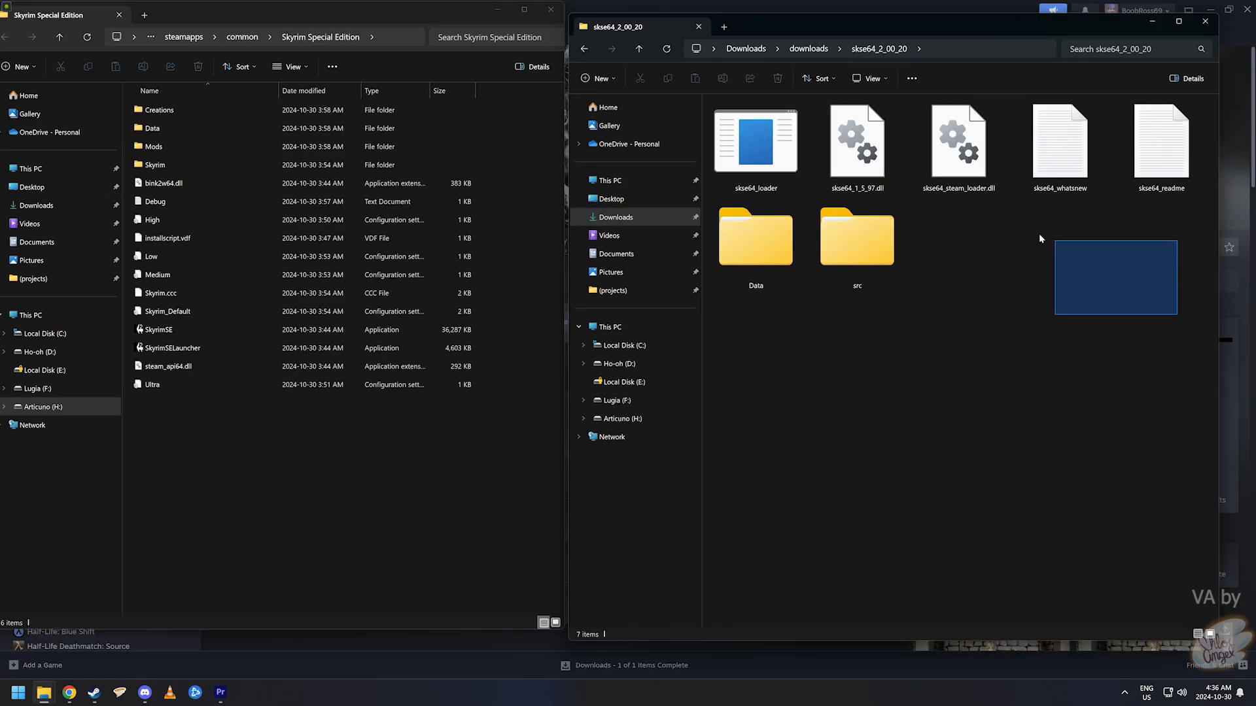
{"action": "left_click_drag", "start_coordinate": [1040, 239], "coordinate": [239, 491]}
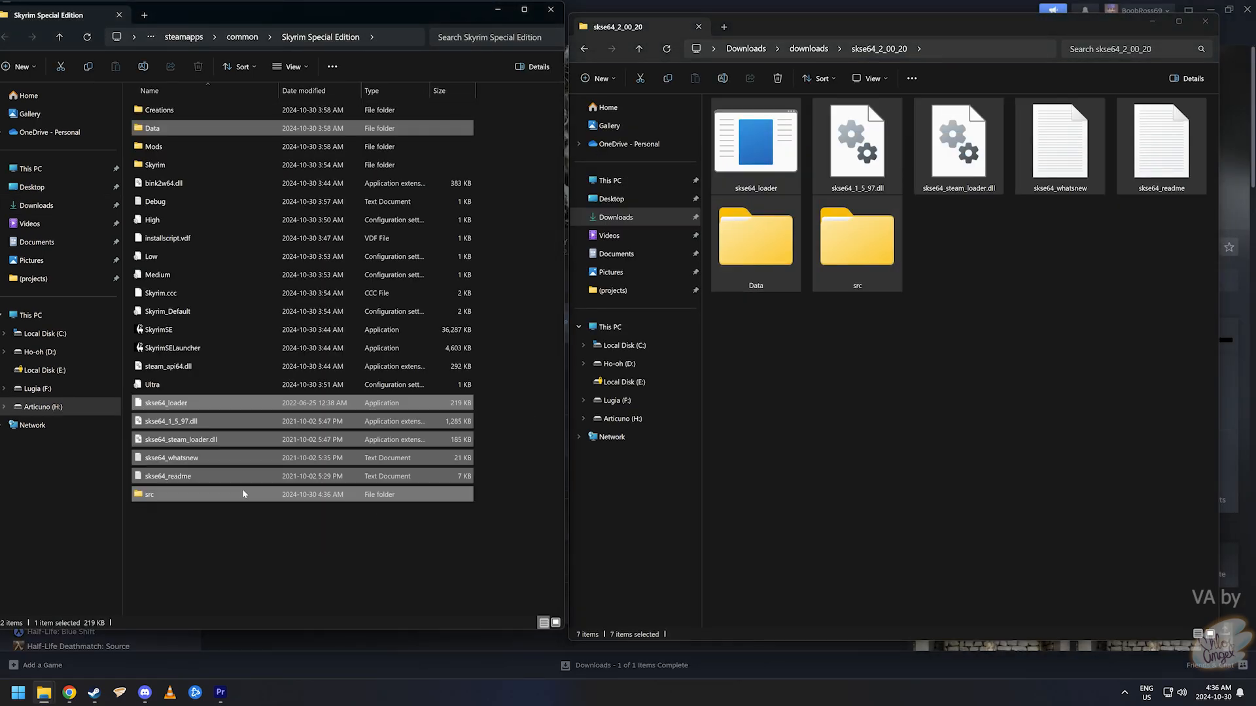
{"action": "left_click", "coordinate": [974, 294]}
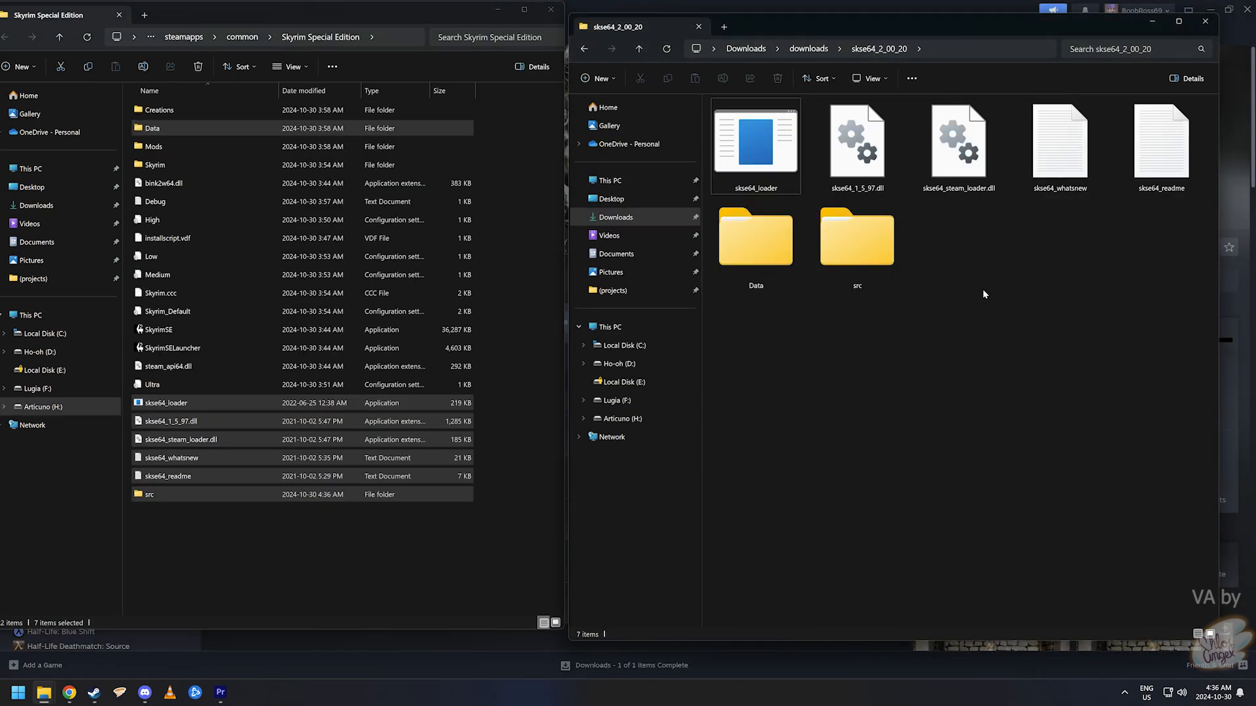
{"action": "left_click", "coordinate": [1197, 28]}
{"action": "left_click", "coordinate": [285, 544]}
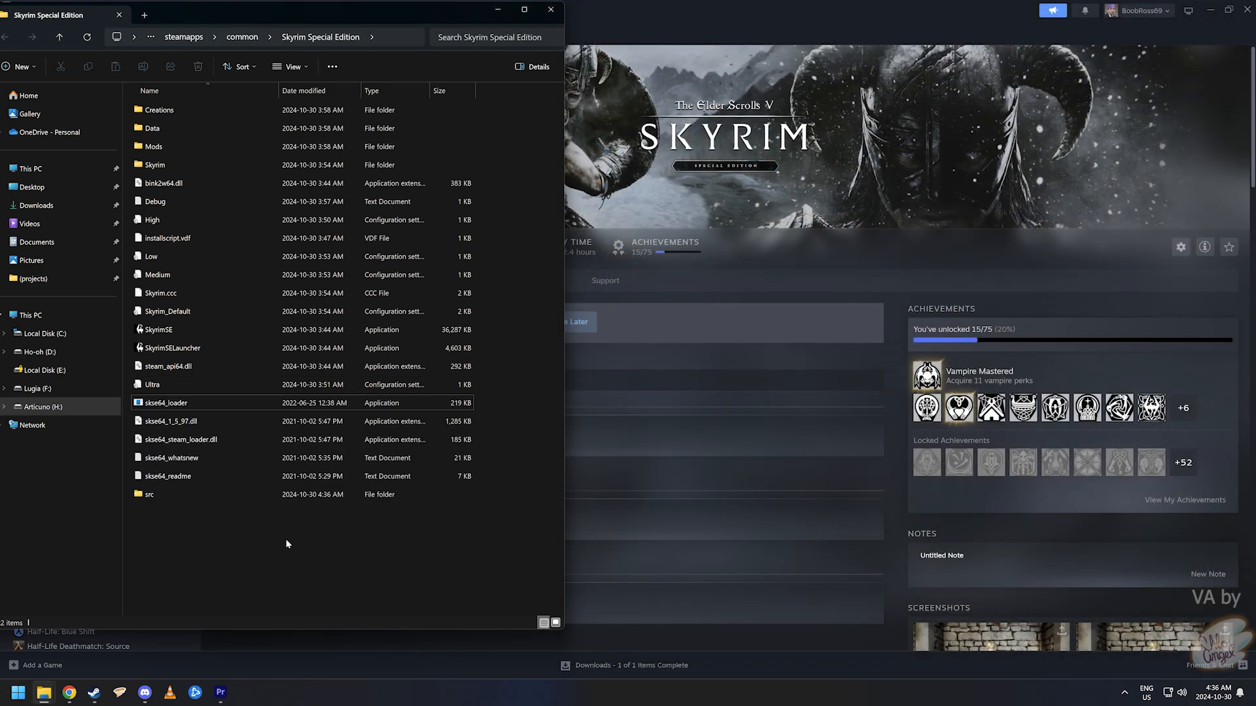
- Create a skse64_loader shortcut and place it on the desktop
{"action": "right_click", "coordinate": [169, 404]}
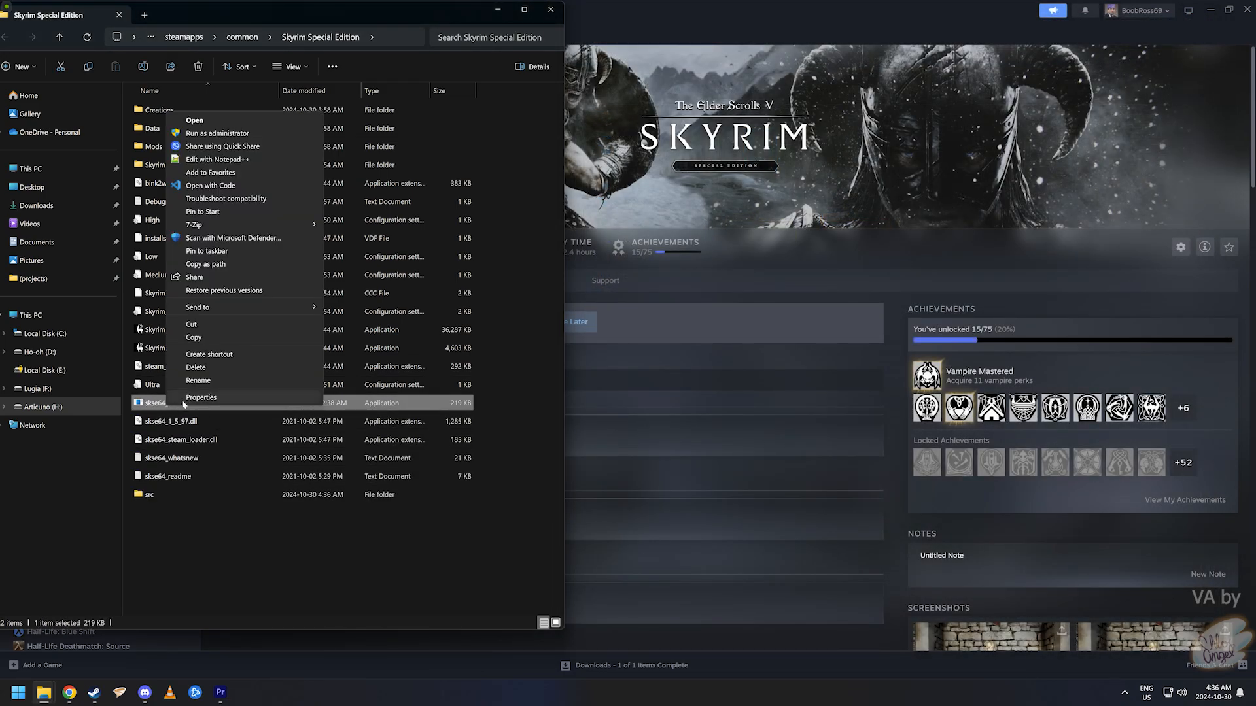
{"action": "left_click", "coordinate": [229, 358]}
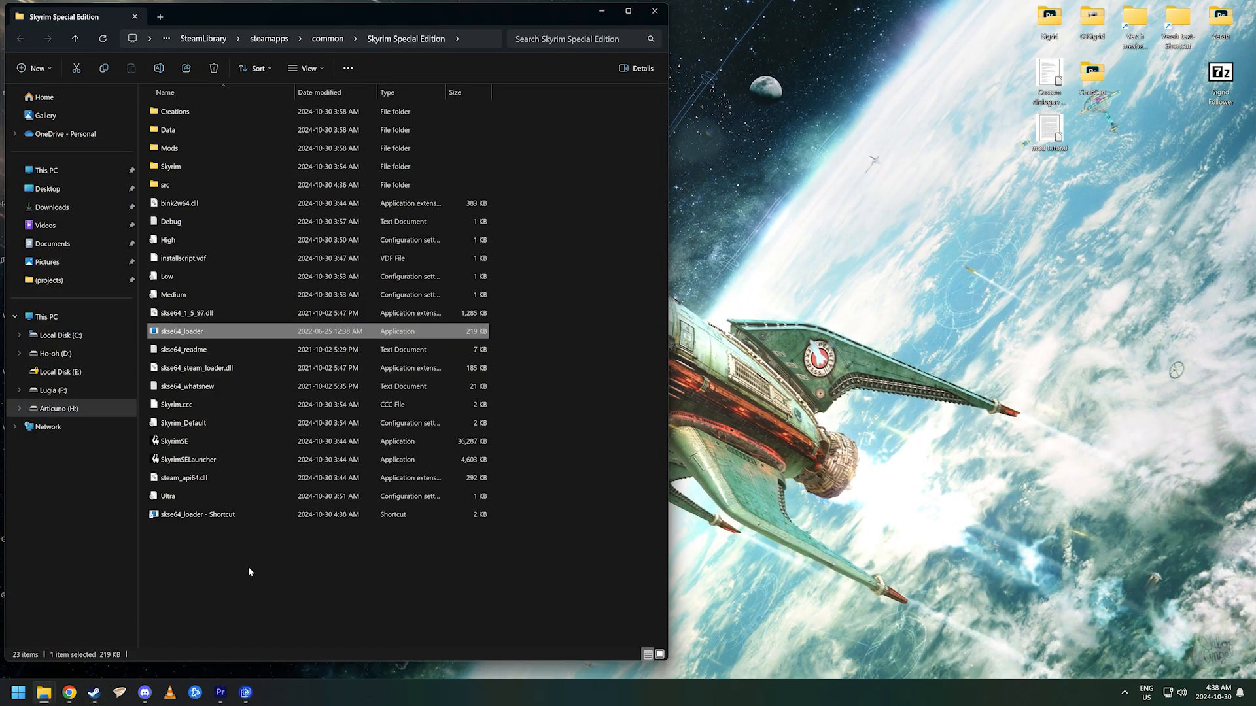
{"action": "left_click_drag", "start_coordinate": [180, 516], "coordinate": [869, 225]}
{"action": "left_click_drag", "start_coordinate": [869, 224], "coordinate": [869, 223]}
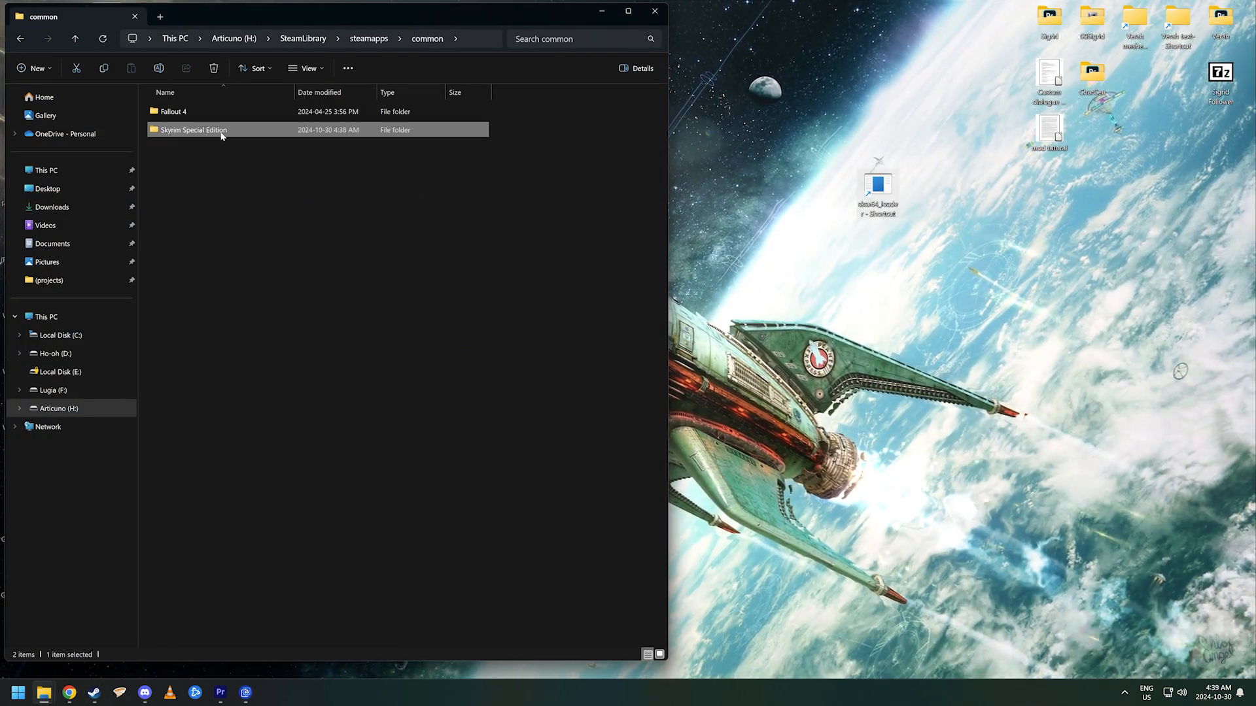
- Create a shortcut to the Skyrim Special Edition folder and copy it to the desktop
{"action": "double_click", "coordinate": [219, 131]}
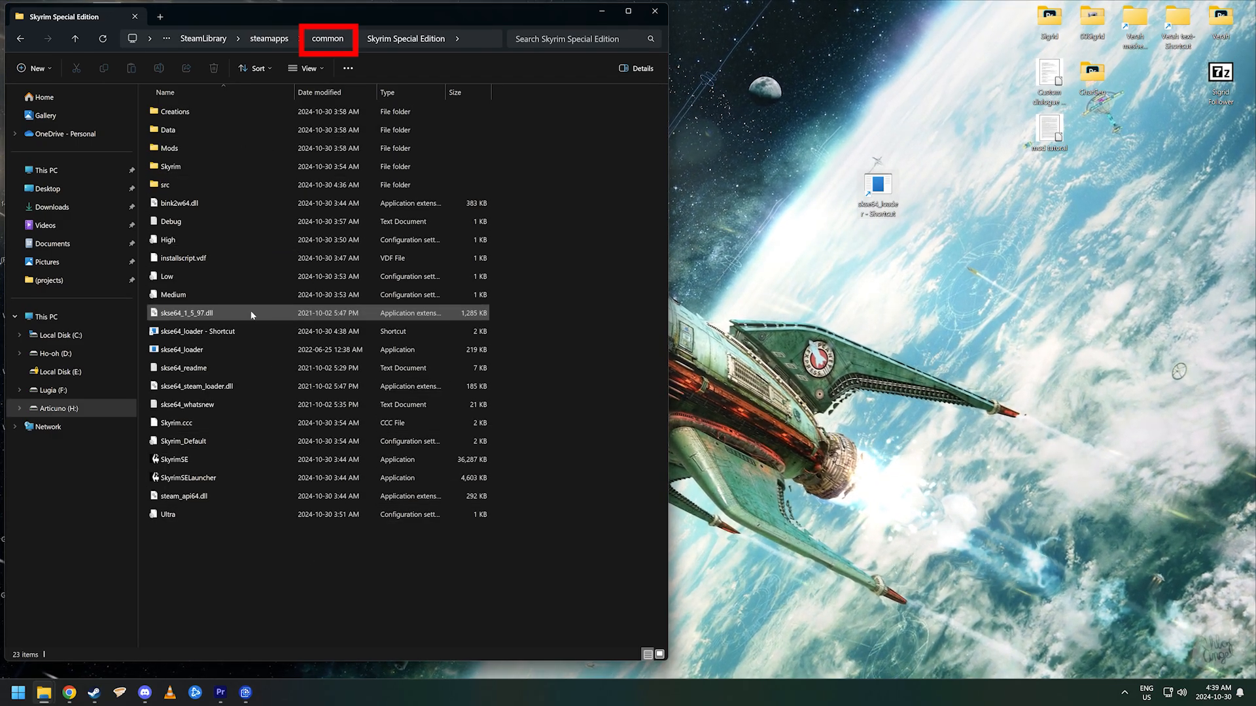
{"action": "left_click", "coordinate": [321, 42]}
{"action": "right_click", "coordinate": [213, 131]}
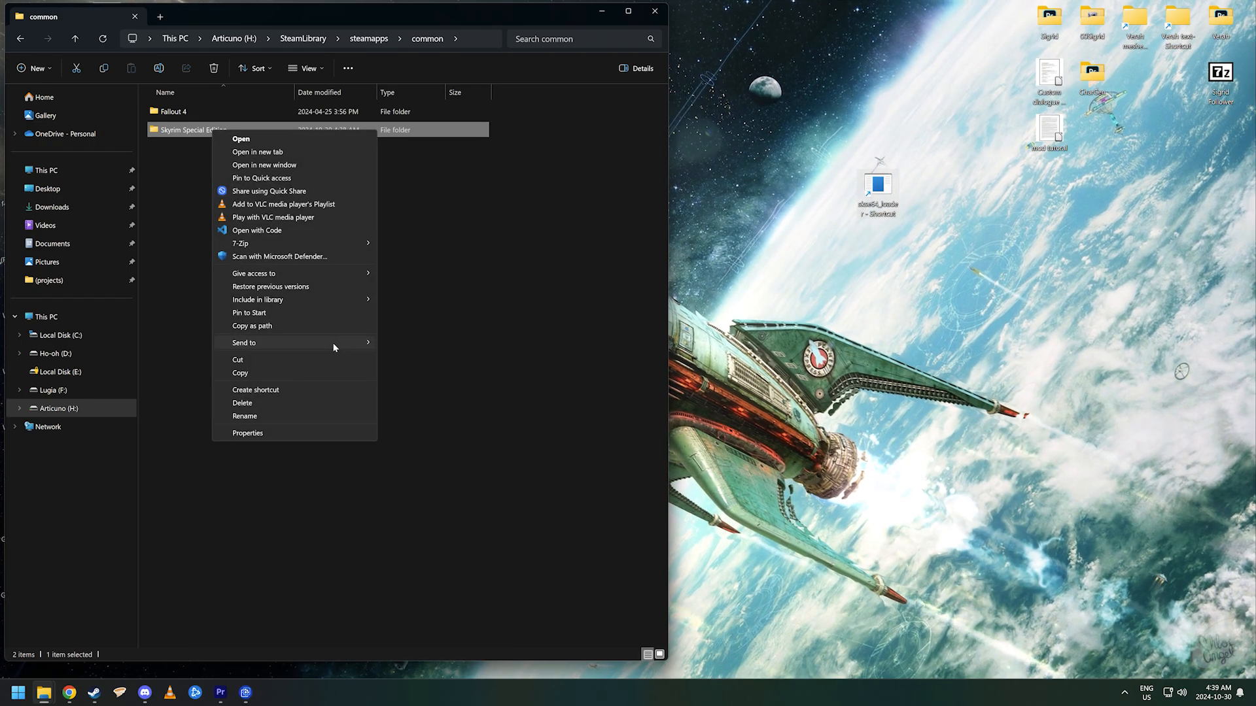
{"action": "left_click", "coordinate": [280, 391]}
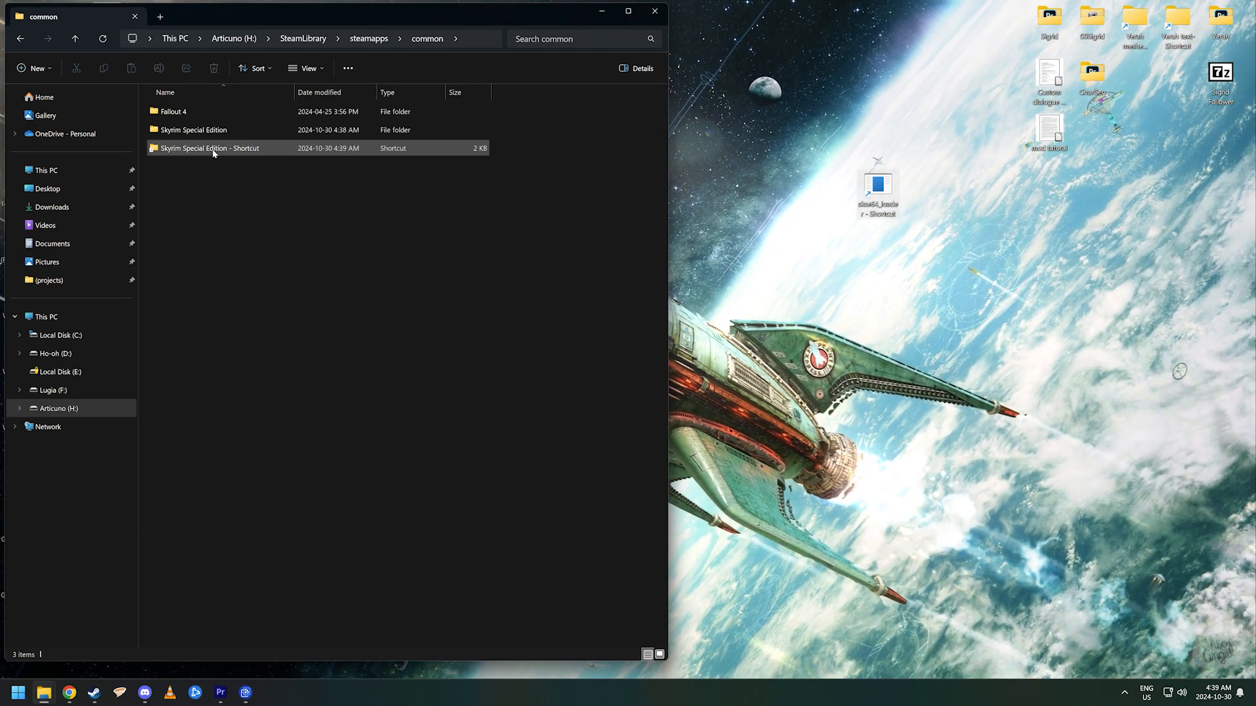
{"action": "left_click_drag", "start_coordinate": [210, 153], "coordinate": [939, 322]}
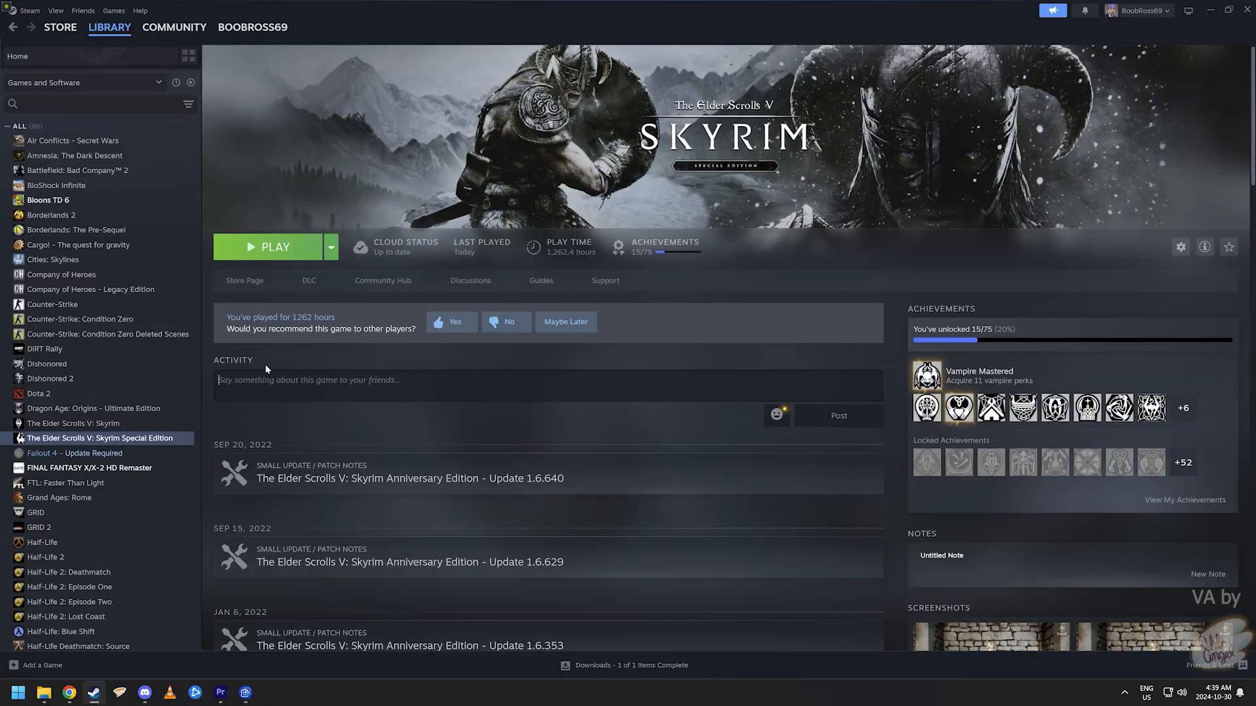
{"action": "left_click", "coordinate": [267, 363]}
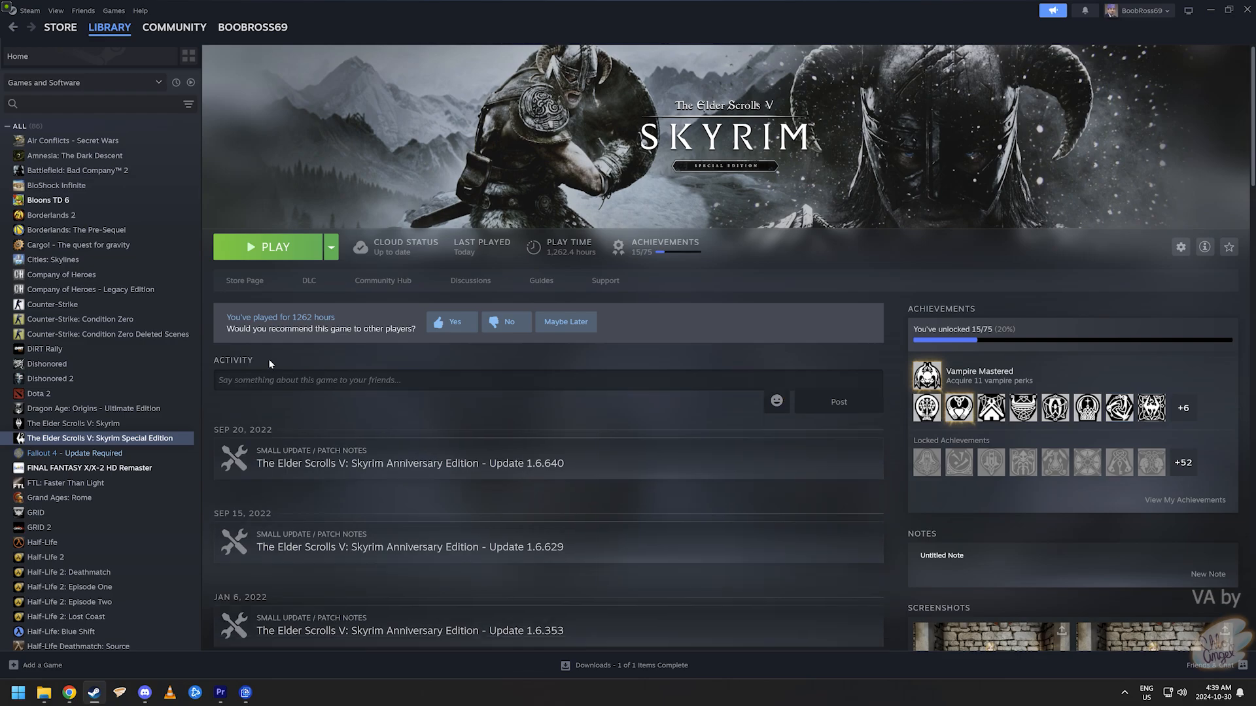
- Set Skyrim Special Edition's automatic updates to 'Only update this game when I launch it'
{"action": "right_click", "coordinate": [142, 440]}
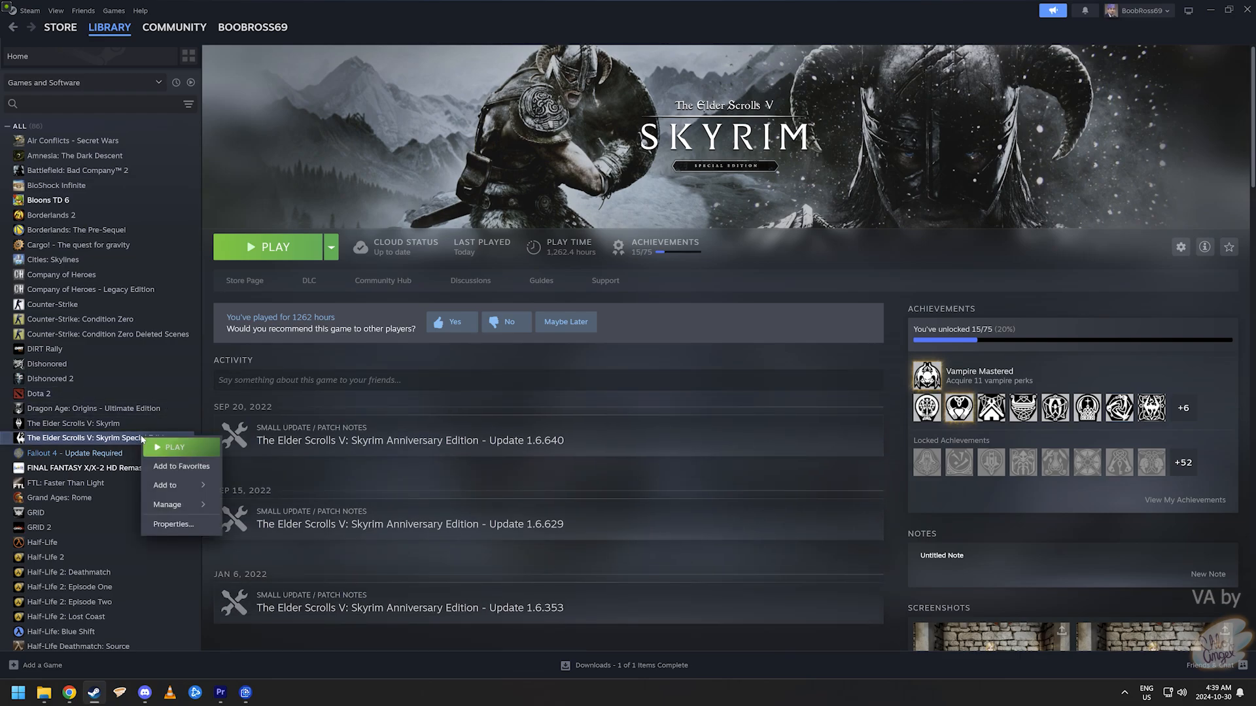
{"action": "left_click", "coordinate": [173, 524]}
{"action": "left_click", "coordinate": [458, 289]}
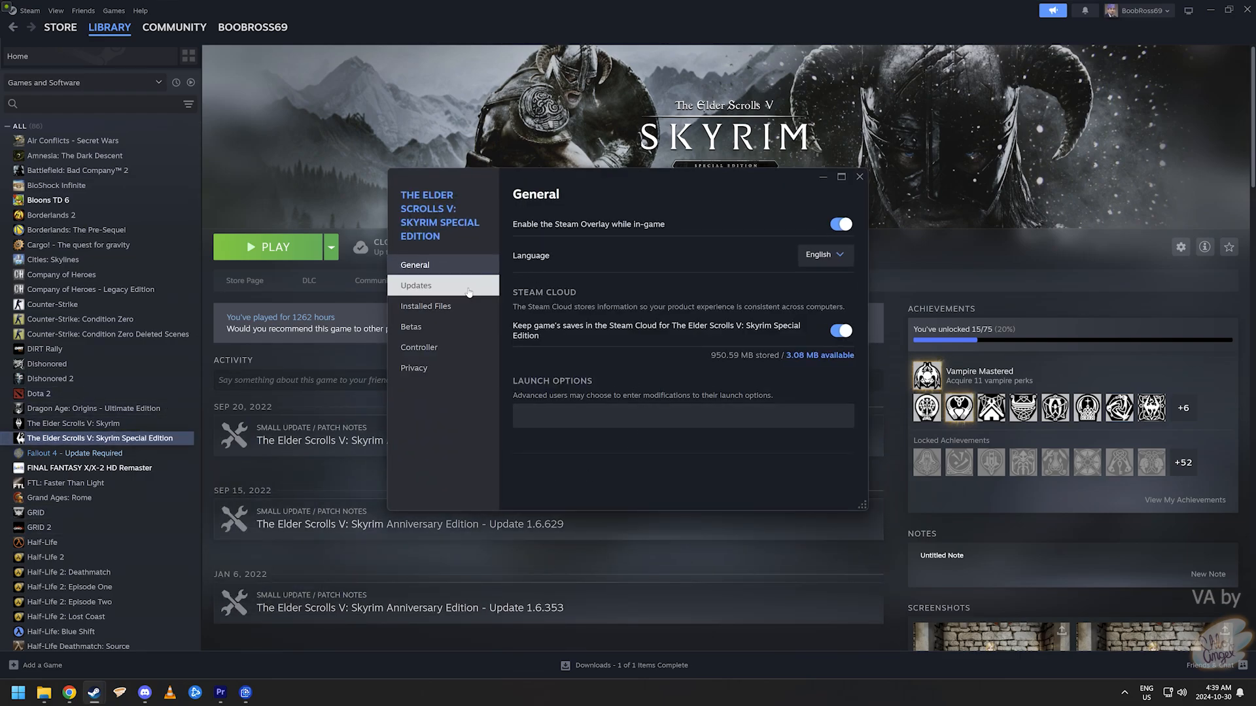
{"action": "left_click", "coordinate": [814, 253]}
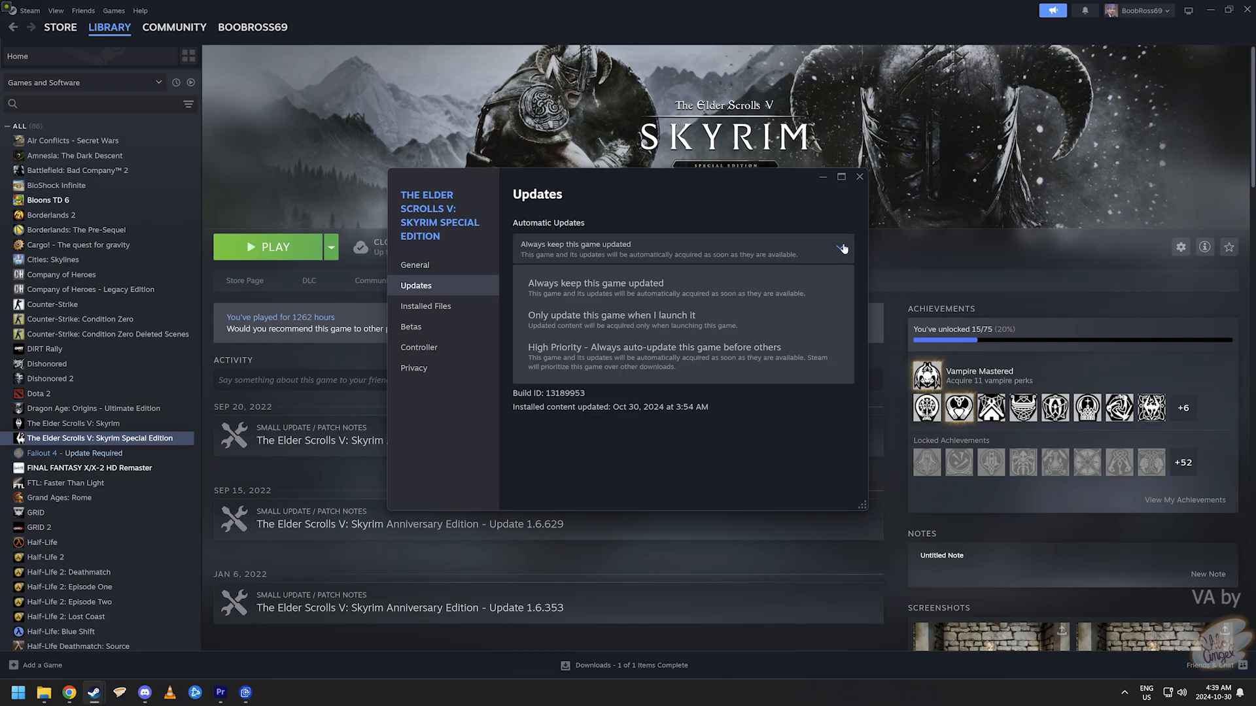
{"action": "left_click", "coordinate": [700, 322]}
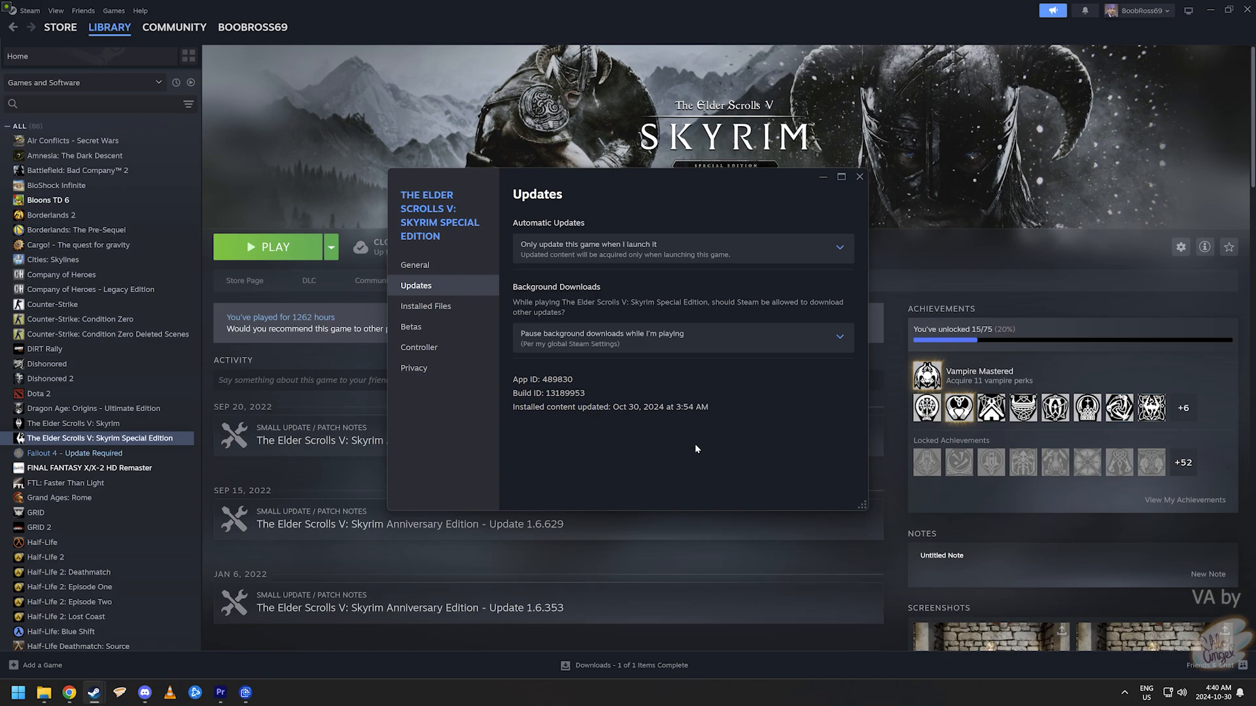
{"action": "left_click", "coordinate": [858, 177]}
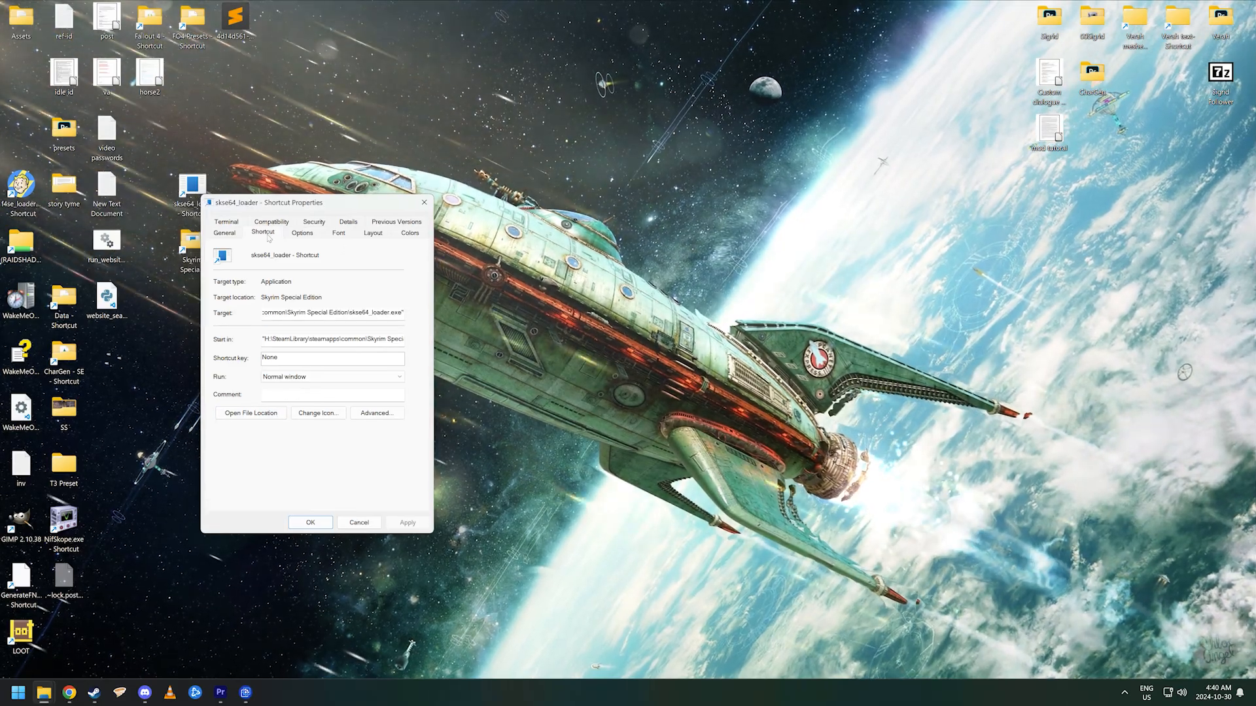
- Give the skse64_loader shortcut the SkyrimSELauncher icon and apply it
{"action": "left_click", "coordinate": [311, 411]}
{"action": "key", "text": "Return"}
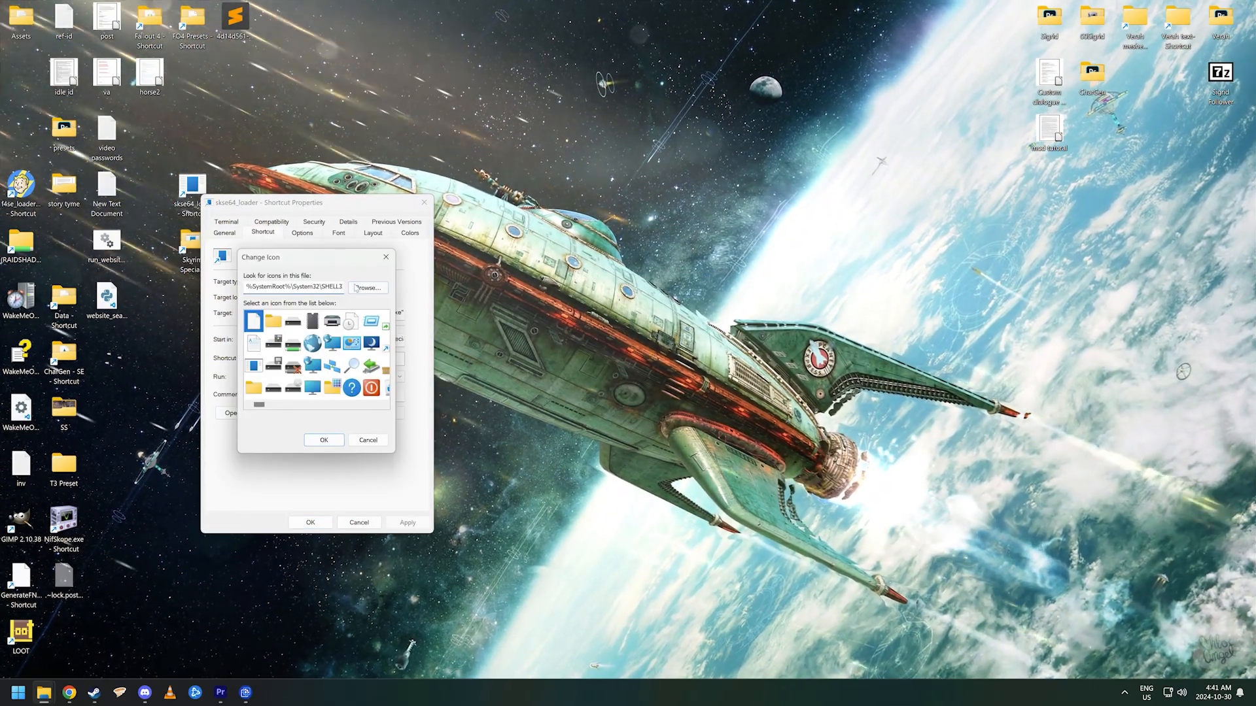
{"action": "left_click", "coordinate": [354, 288]}
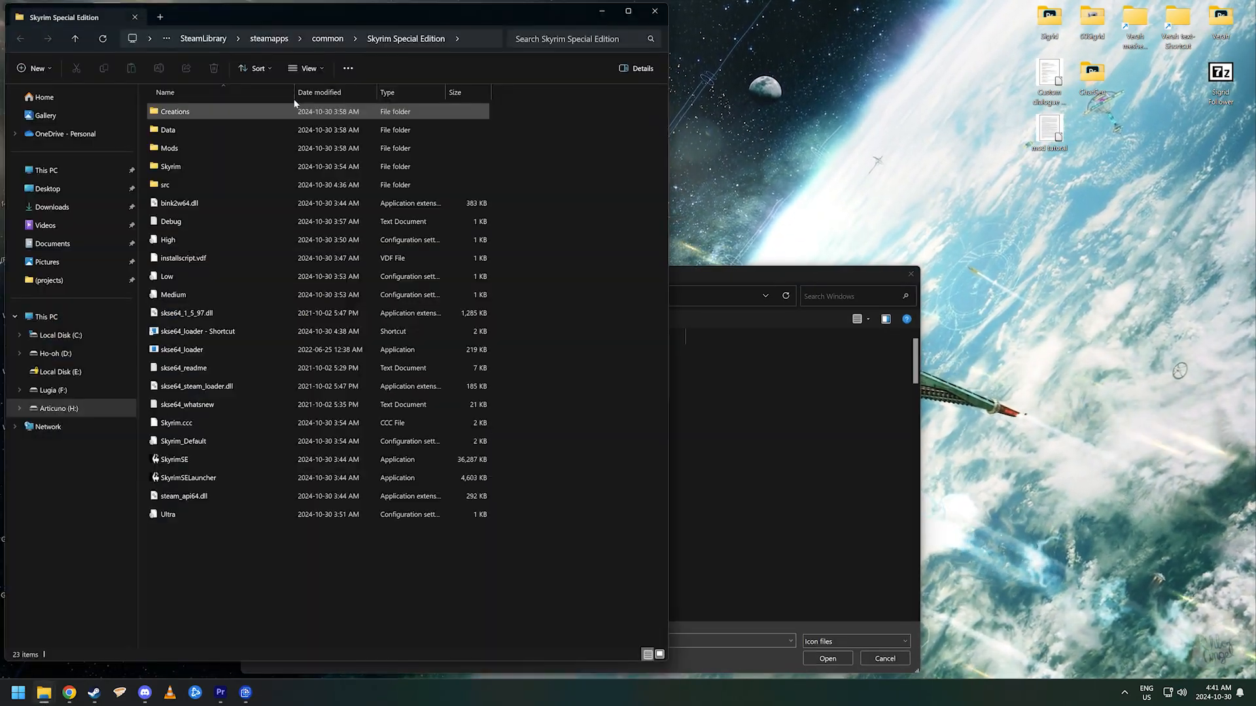
{"action": "left_click", "coordinate": [484, 38]}
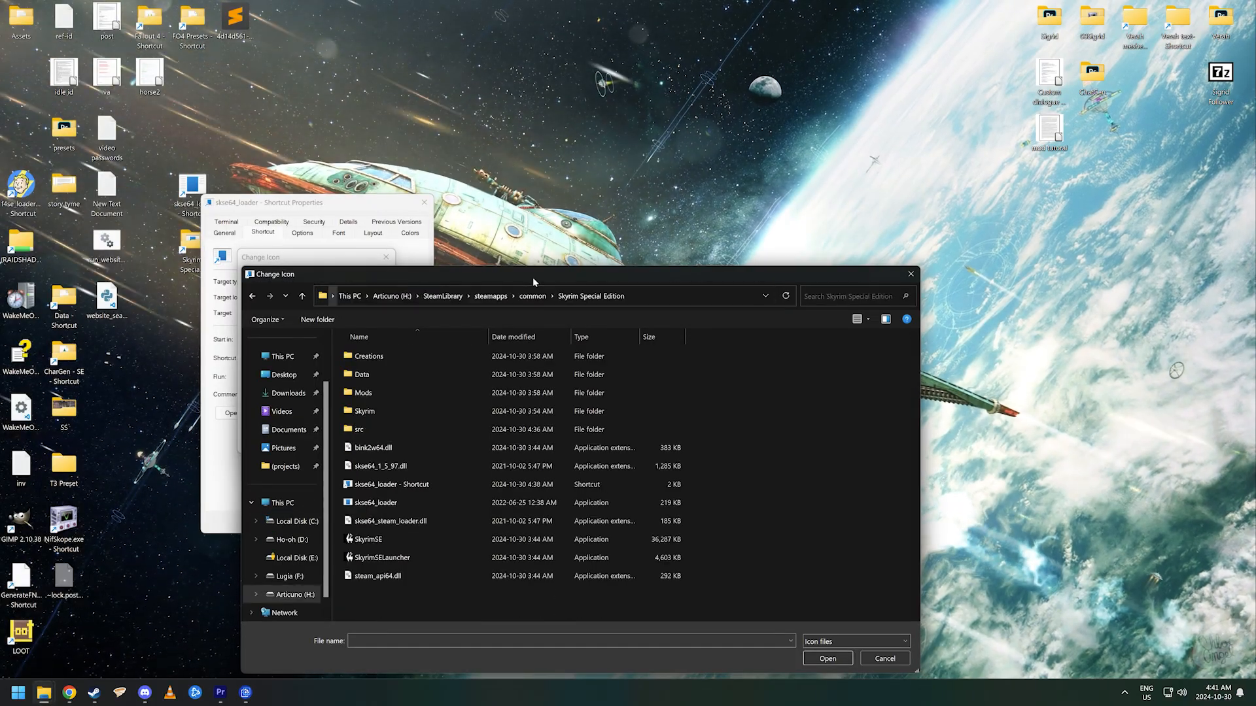
{"action": "double_click", "coordinate": [439, 558]}
{"action": "left_click", "coordinate": [323, 439]}
{"action": "left_click", "coordinate": [311, 522]}
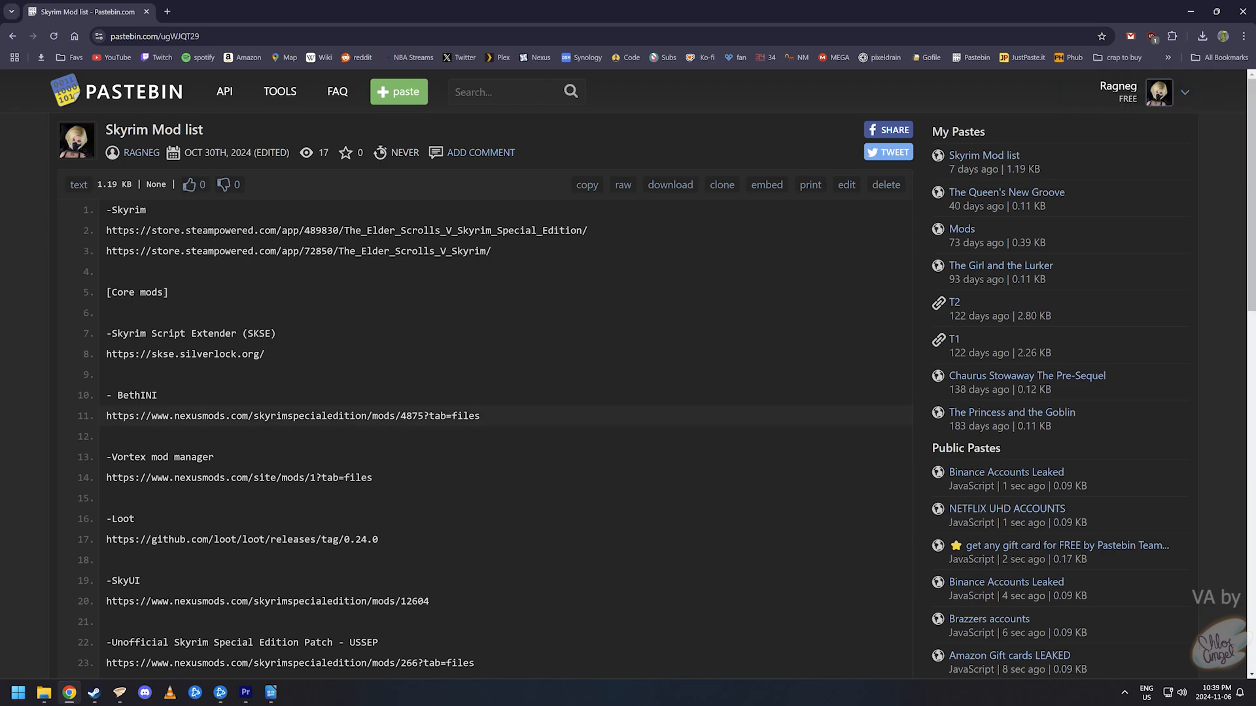
- Open the BethINI mod page from line 11 and launch BethINI from its Standalone folder
{"action": "triple_click", "coordinate": [307, 416]}
{"action": "right_click", "coordinate": [347, 417]}
{"action": "left_click", "coordinate": [452, 462]}
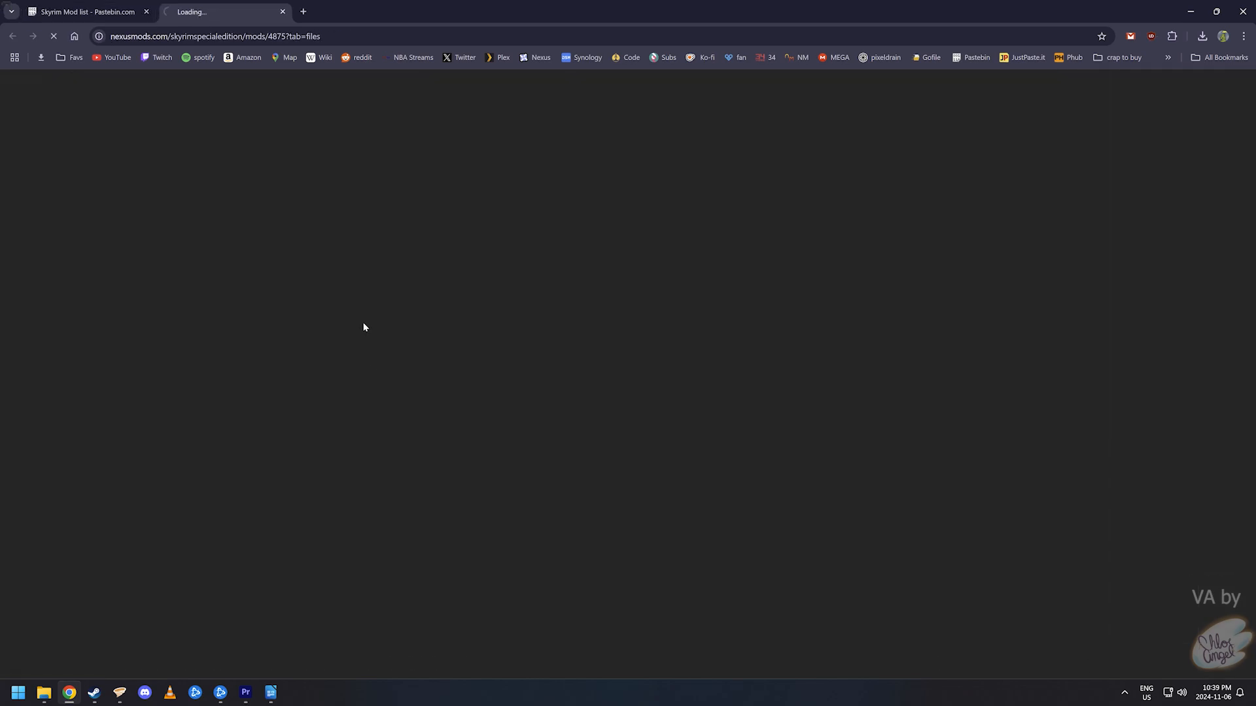
{"action": "scroll", "coordinate": [392, 455], "scroll_direction": "down", "scroll_amount": 5}
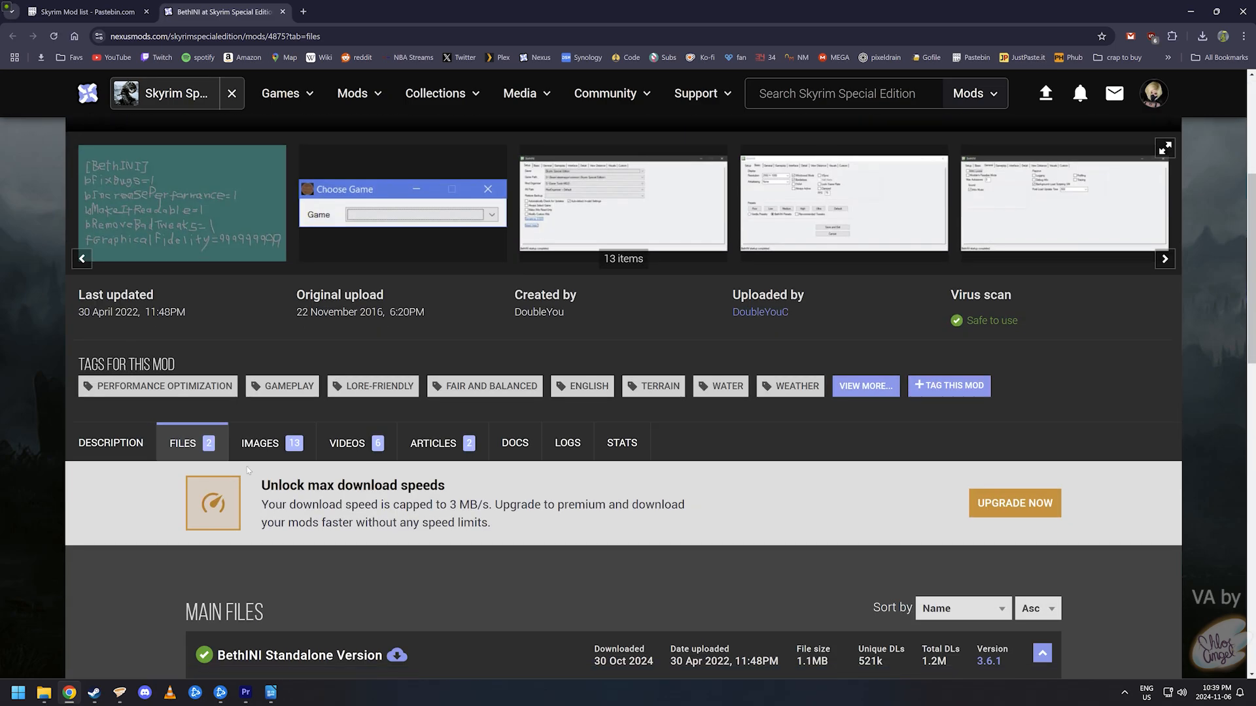
{"action": "scroll", "coordinate": [246, 465], "scroll_direction": "down", "scroll_amount": 3}
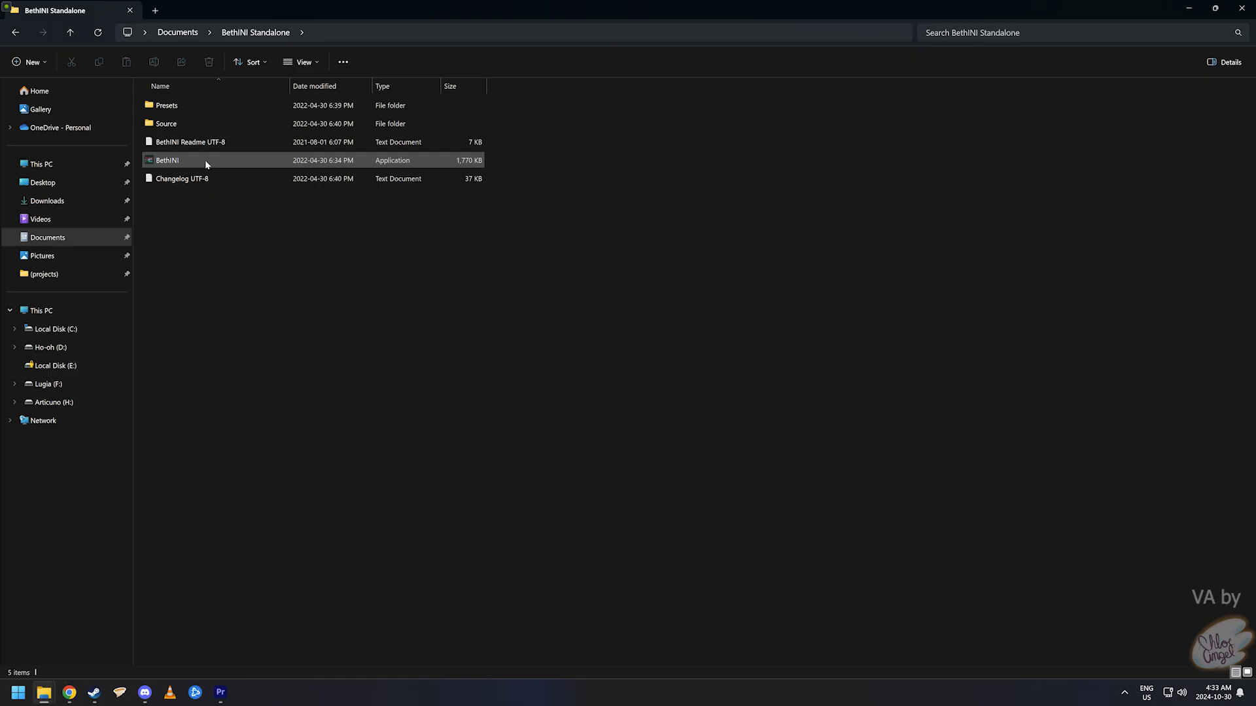
{"action": "double_click", "coordinate": [206, 161]}
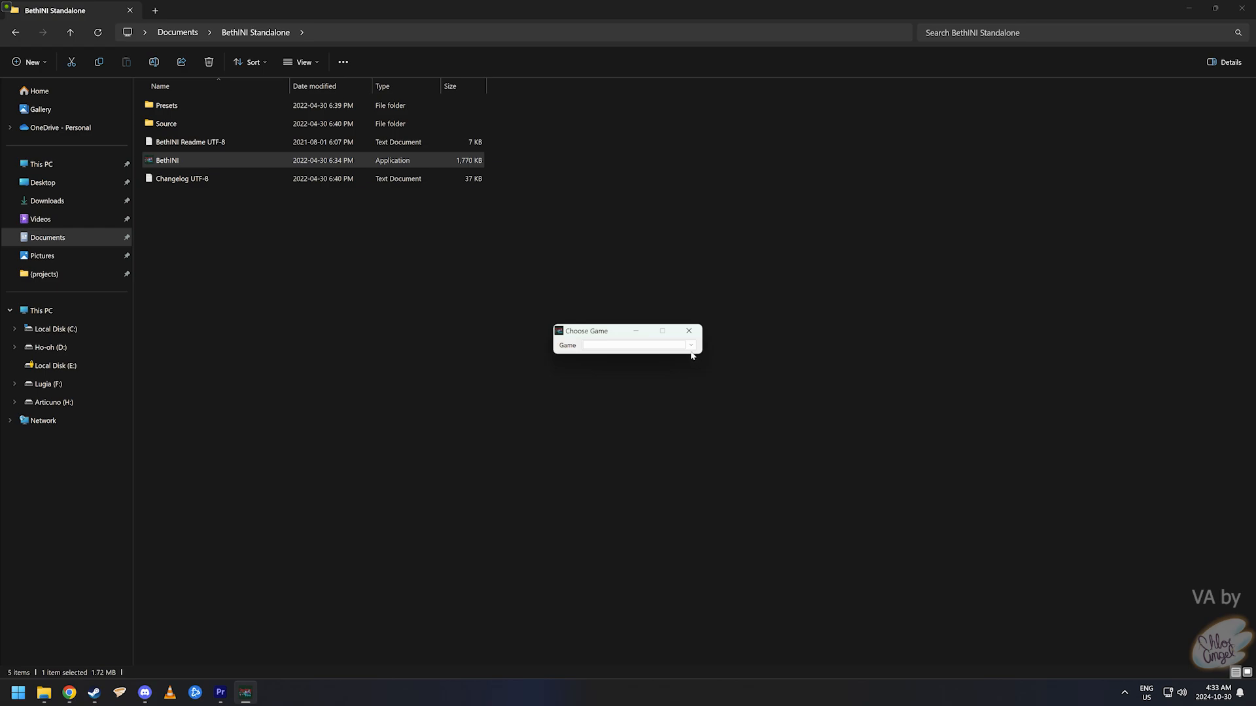
- Pick Skyrim Special Edition in BethINI, enable windowed mode, disable VSync, keep 3840 X 2160 resolution
{"action": "left_click", "coordinate": [690, 346]}
{"action": "left_click", "coordinate": [644, 403]}
{"action": "left_click", "coordinate": [503, 265]}
{"action": "left_click", "coordinate": [595, 266]}
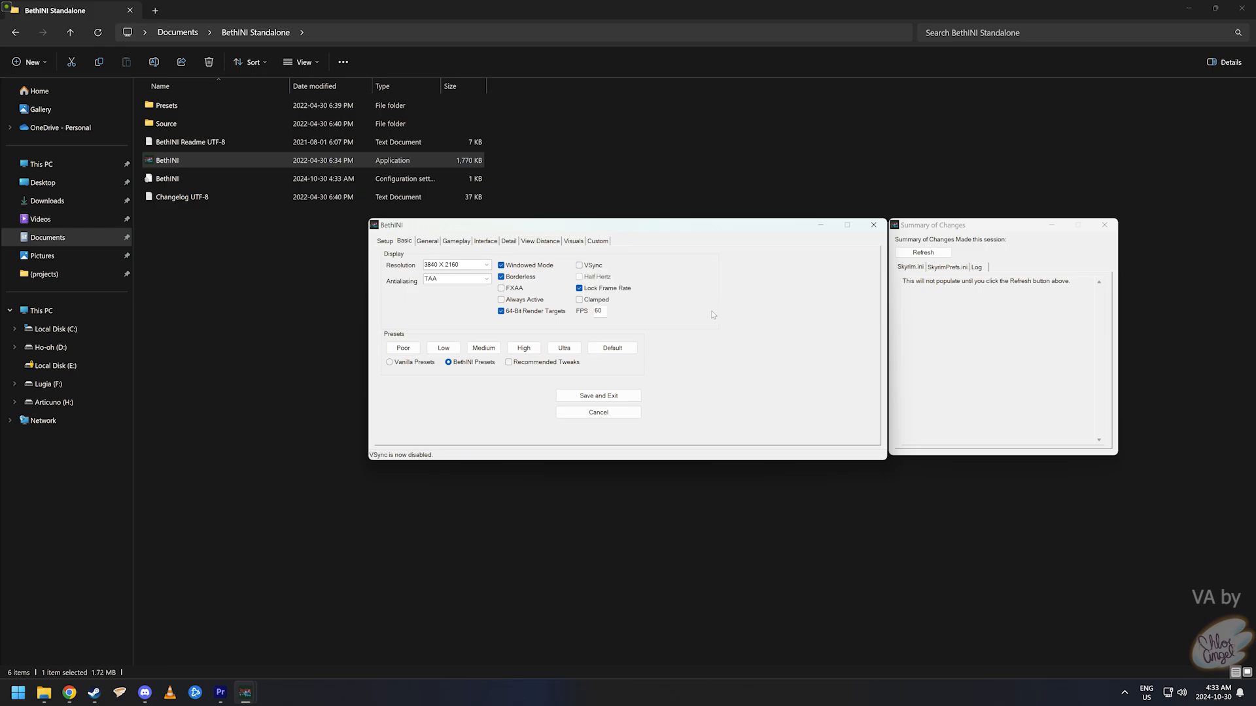
{"action": "left_click", "coordinate": [486, 265]}
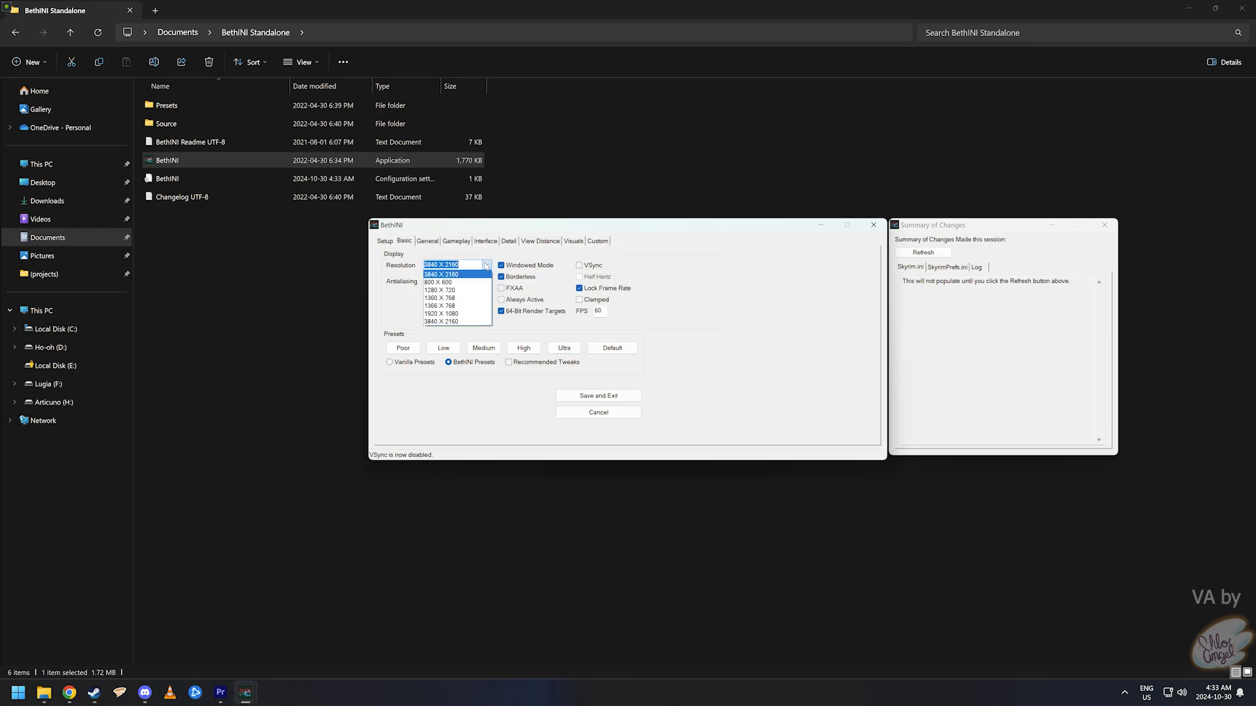
{"action": "left_click", "coordinate": [486, 265]}
- Set max autosaves to 5, turn off ambient occlusion, then save and exit BethINI
{"action": "left_click", "coordinate": [430, 242]}
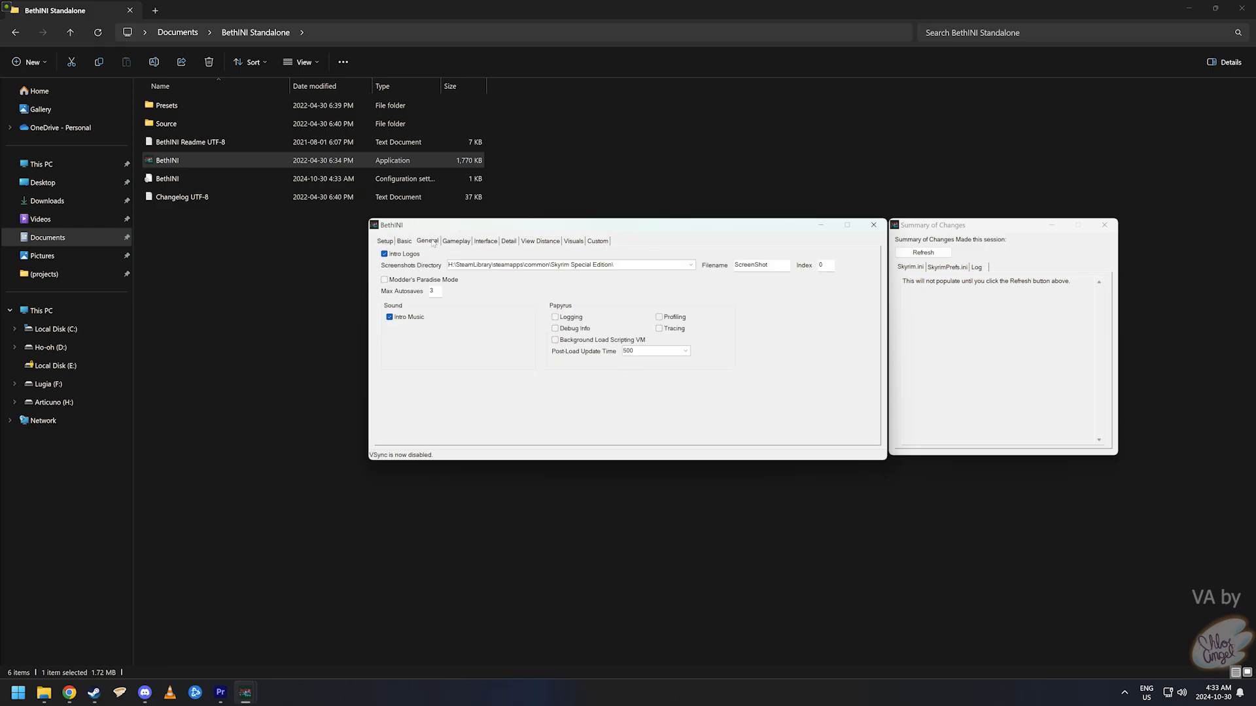
{"action": "type", "text": "5"}
{"action": "left_click", "coordinate": [455, 241]}
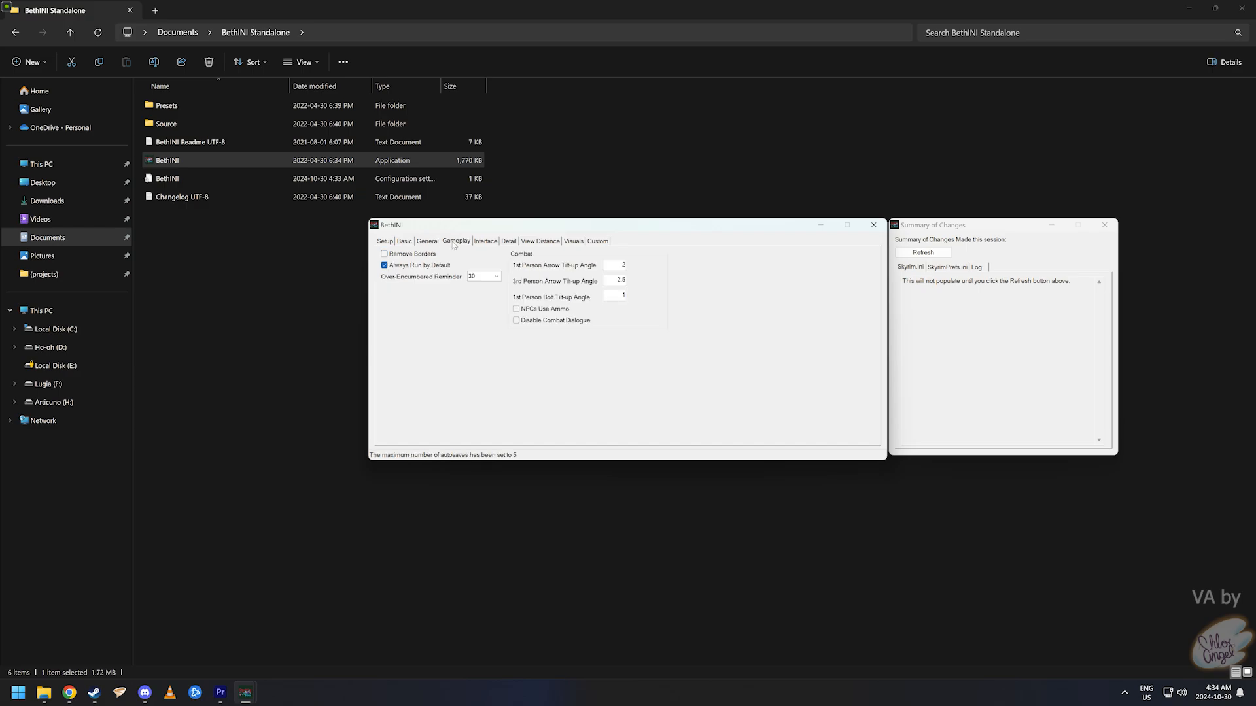
{"action": "left_click", "coordinate": [509, 241]}
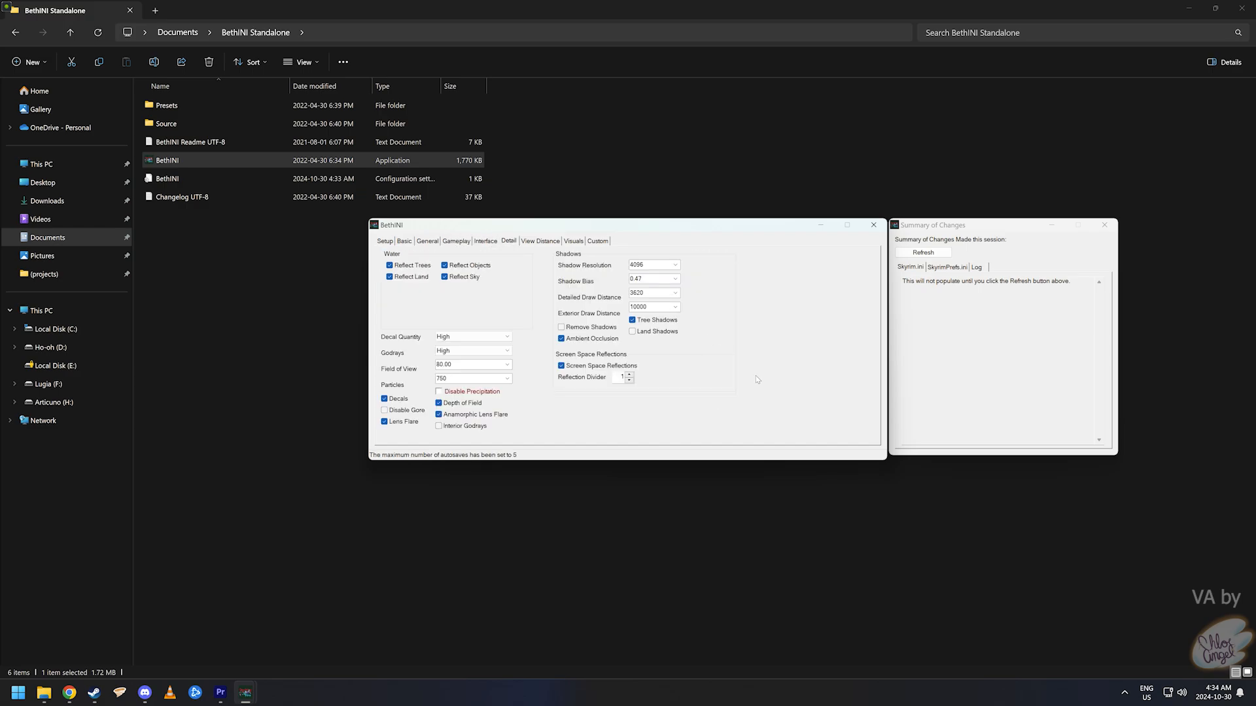
{"action": "left_click", "coordinate": [592, 339]}
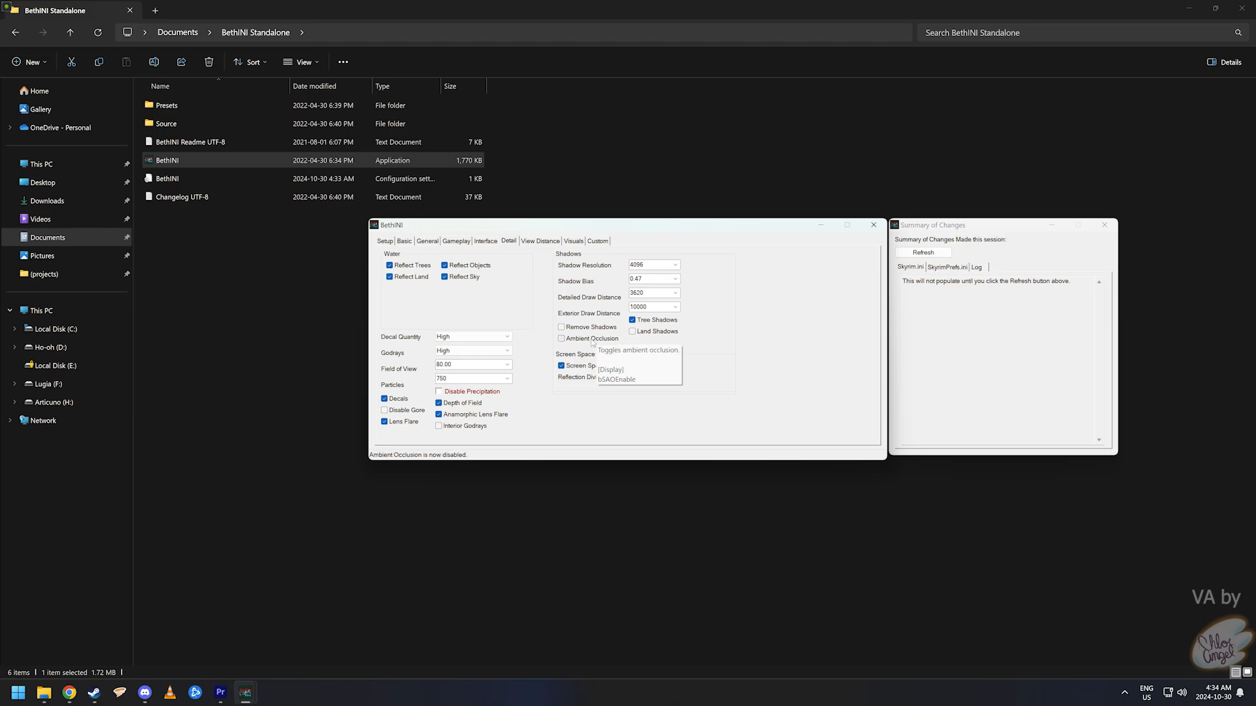
{"action": "key", "text": "ctrl+Tab"}
{"action": "key", "text": "ctrl+Tab"}
{"action": "key", "text": "ctrl+shift+Tab"}
{"action": "key", "text": "ctrl+Tab"}
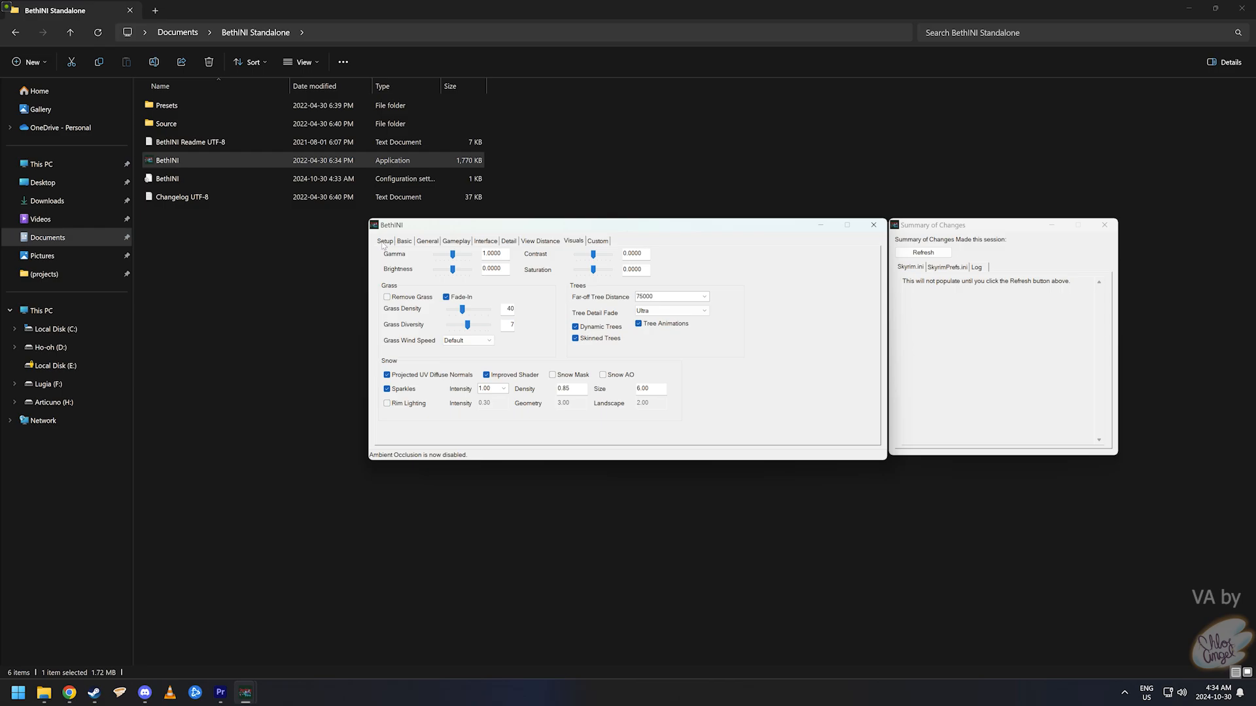
{"action": "left_click", "coordinate": [384, 242]}
{"action": "left_click", "coordinate": [404, 242]}
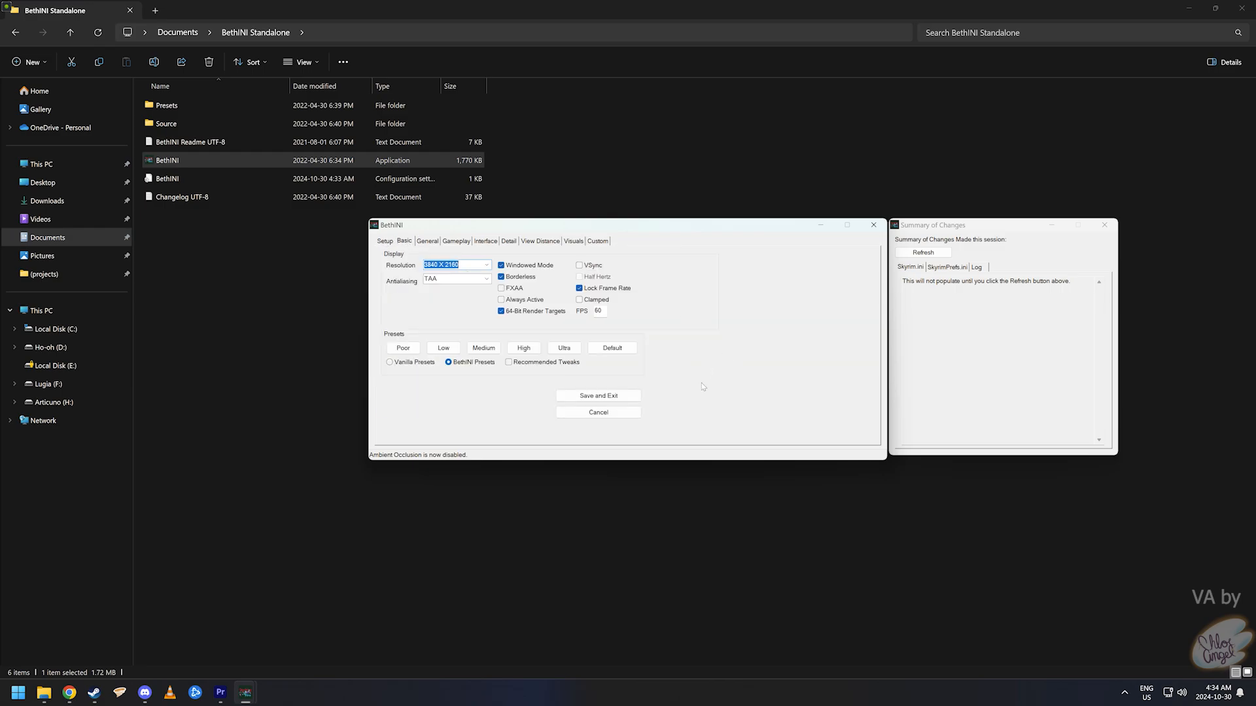
{"action": "left_click", "coordinate": [609, 396]}
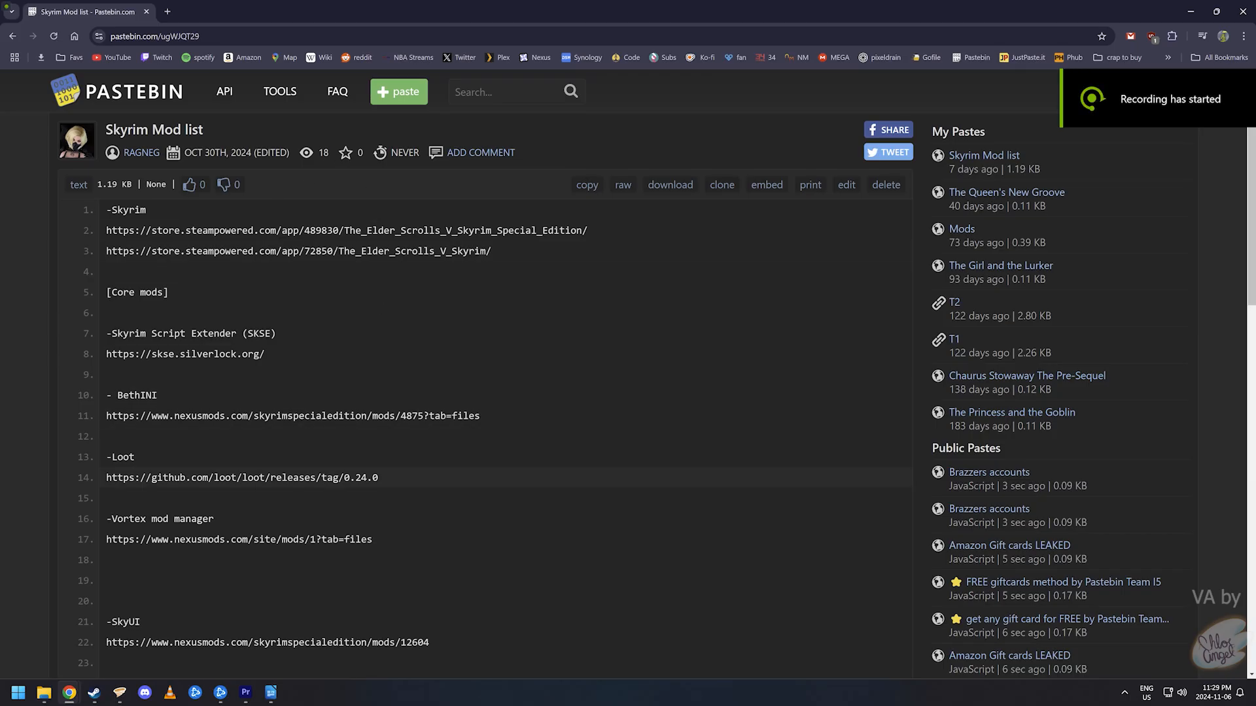
- Open the LOOT v0.24.0 release page from line 14 and update LOOT's masterlist
{"action": "triple_click", "coordinate": [253, 478]}
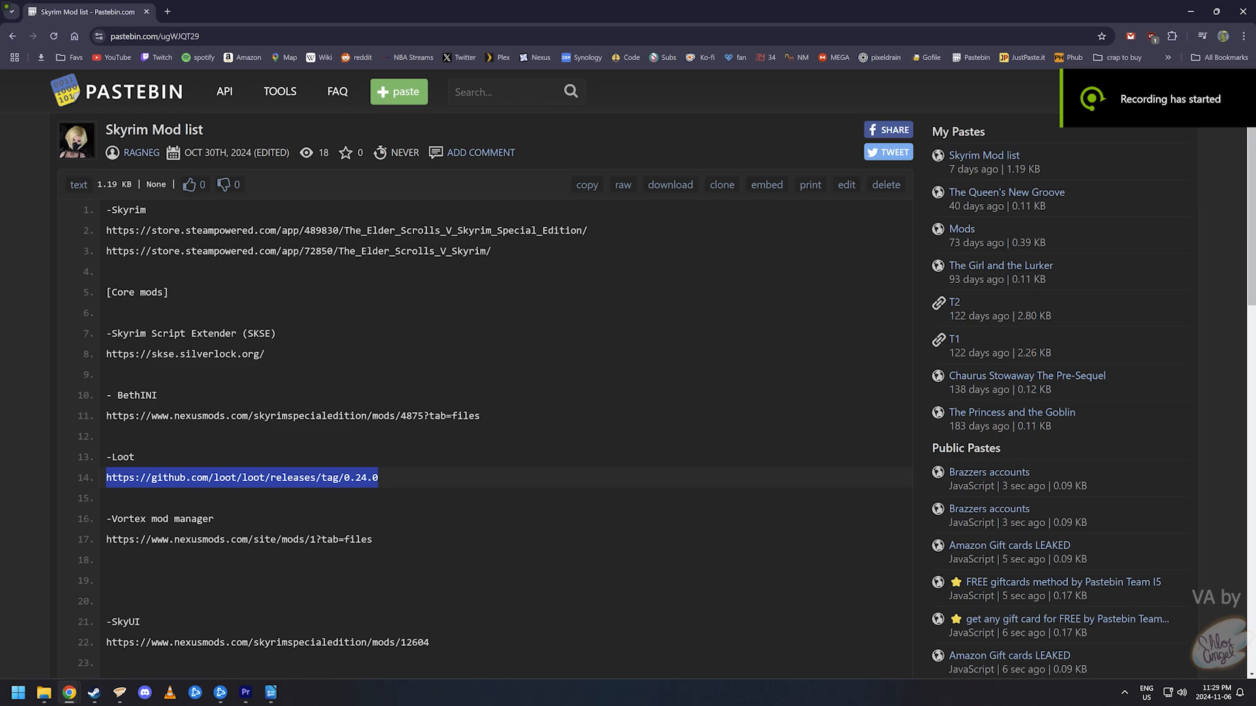
{"action": "right_click", "coordinate": [262, 481]}
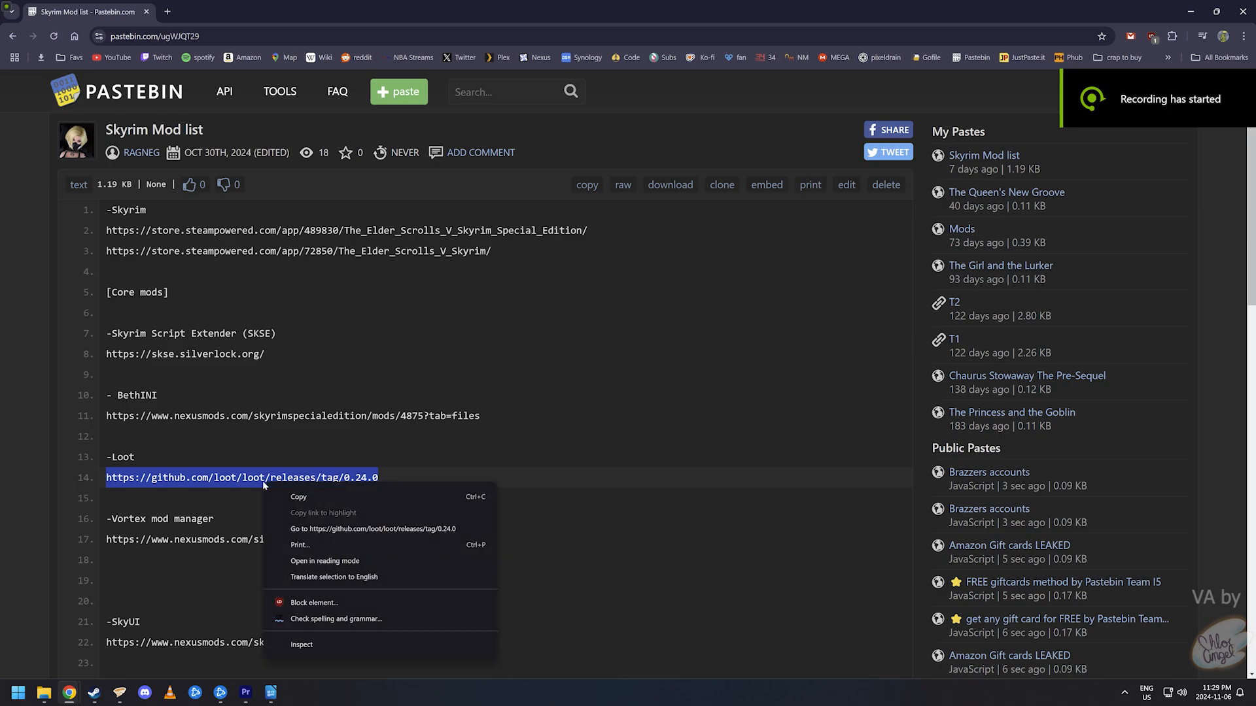
{"action": "left_click", "coordinate": [332, 531]}
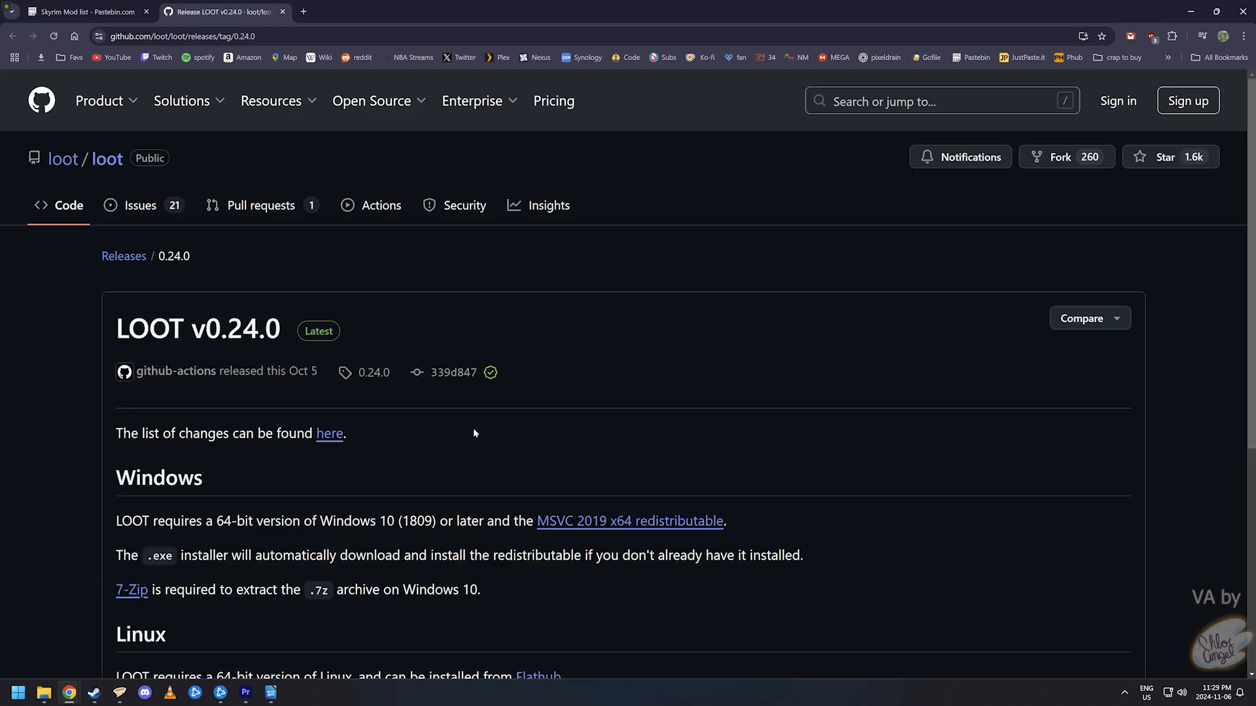
{"action": "scroll", "coordinate": [471, 514], "scroll_direction": "down", "scroll_amount": 5}
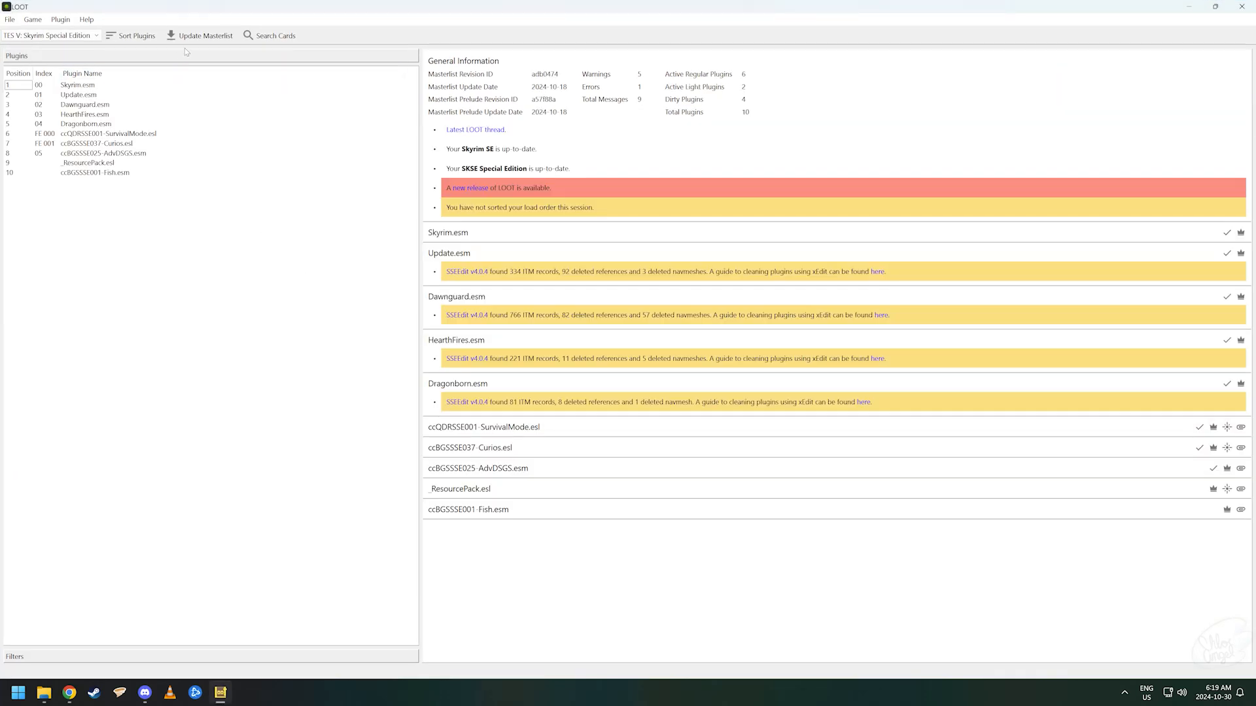
{"action": "left_click", "coordinate": [200, 36]}
{"action": "left_click_drag", "start_coordinate": [373, 395], "coordinate": [149, 387]}
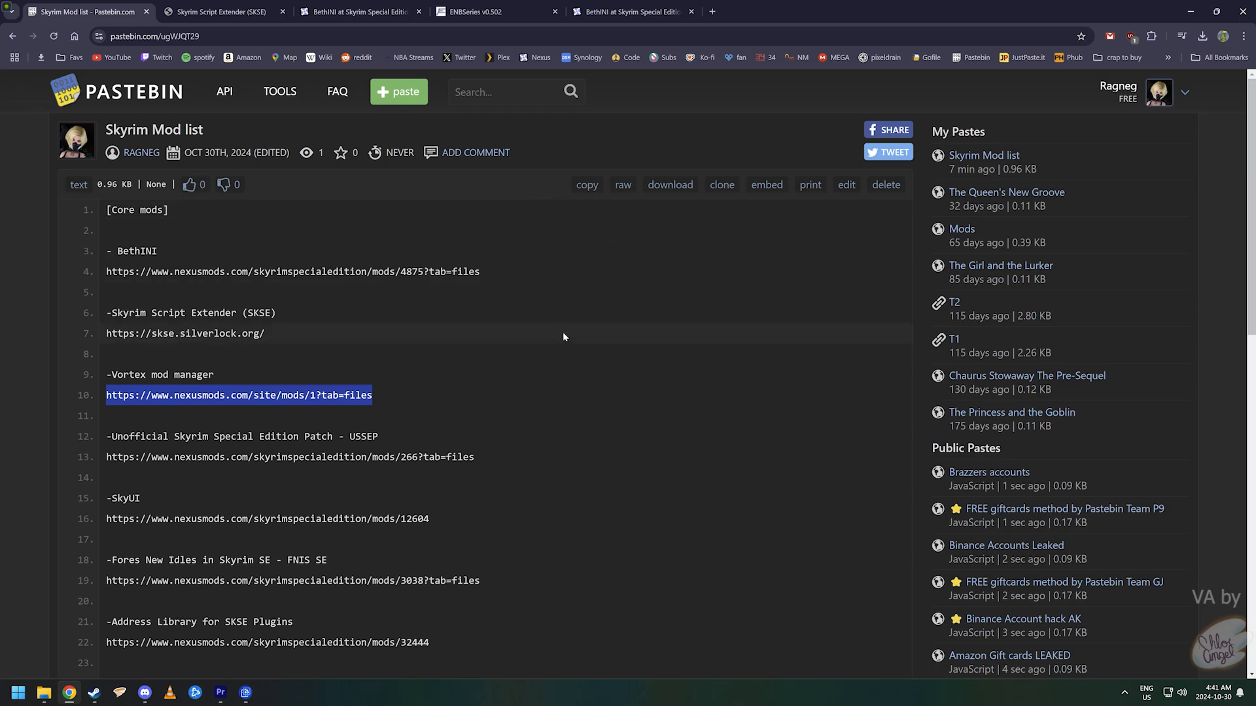
- Open the Vortex mod page and the Nexus Mods home page in new tabs
{"action": "right_click", "coordinate": [319, 395]}
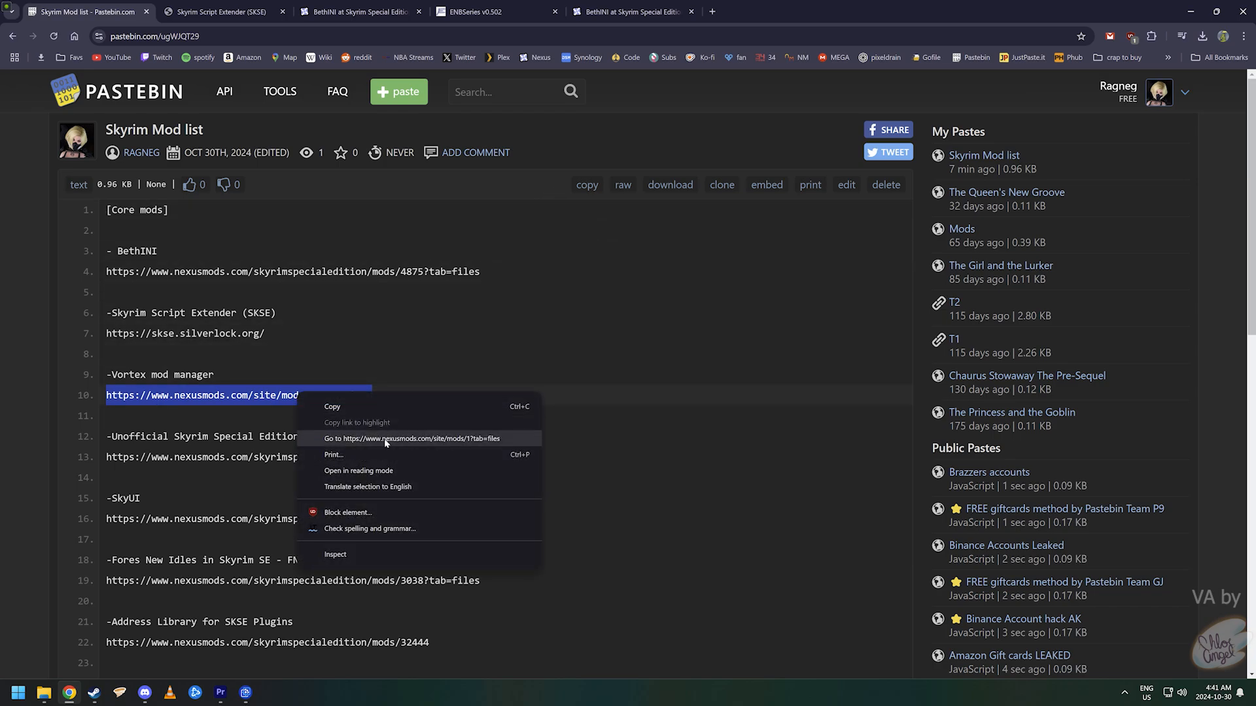
{"action": "left_click", "coordinate": [379, 440]}
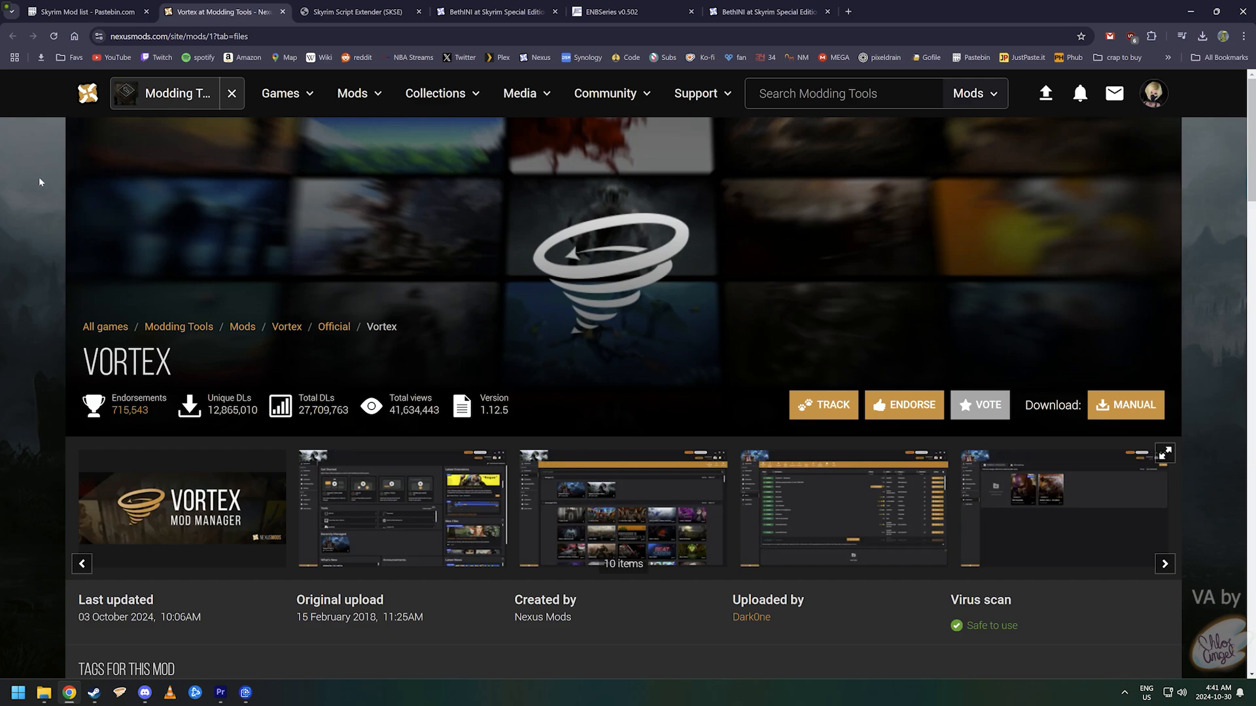
{"action": "middle_click", "coordinate": [82, 98]}
{"action": "left_click", "coordinate": [360, 11]}
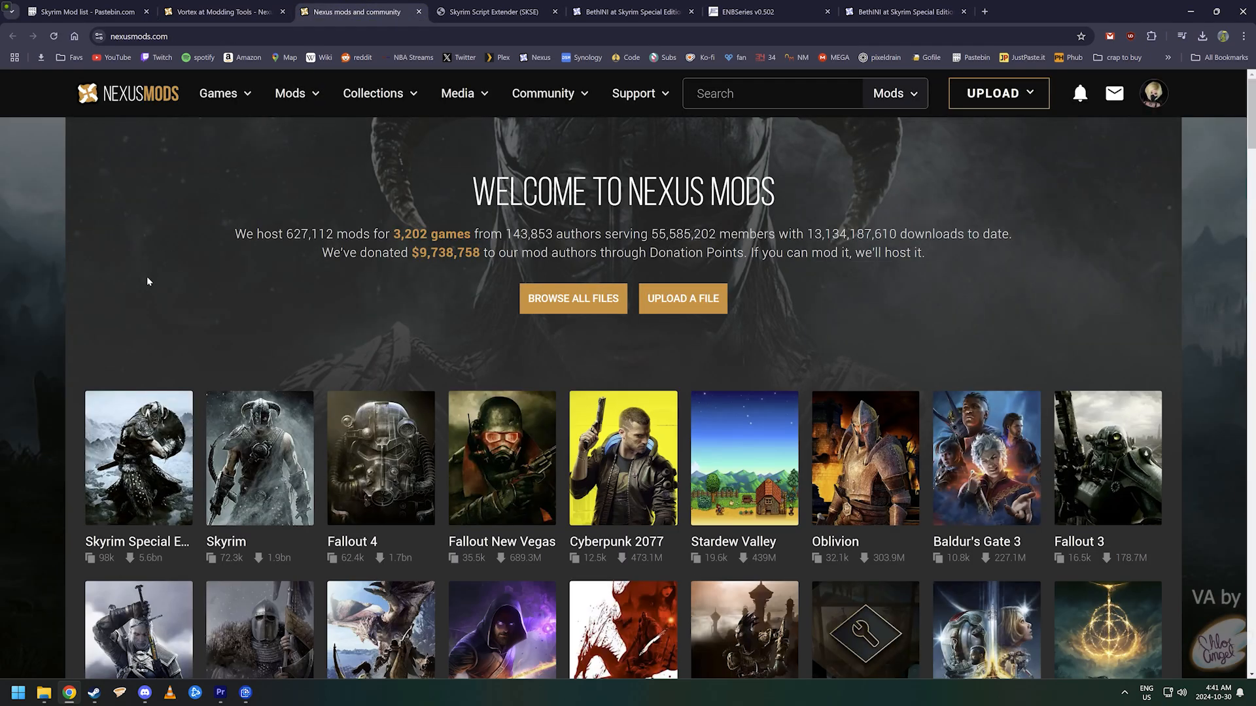
{"action": "scroll", "coordinate": [185, 311], "scroll_direction": "down", "scroll_amount": 2}
{"action": "scroll", "coordinate": [185, 313], "scroll_direction": "down", "scroll_amount": 3}
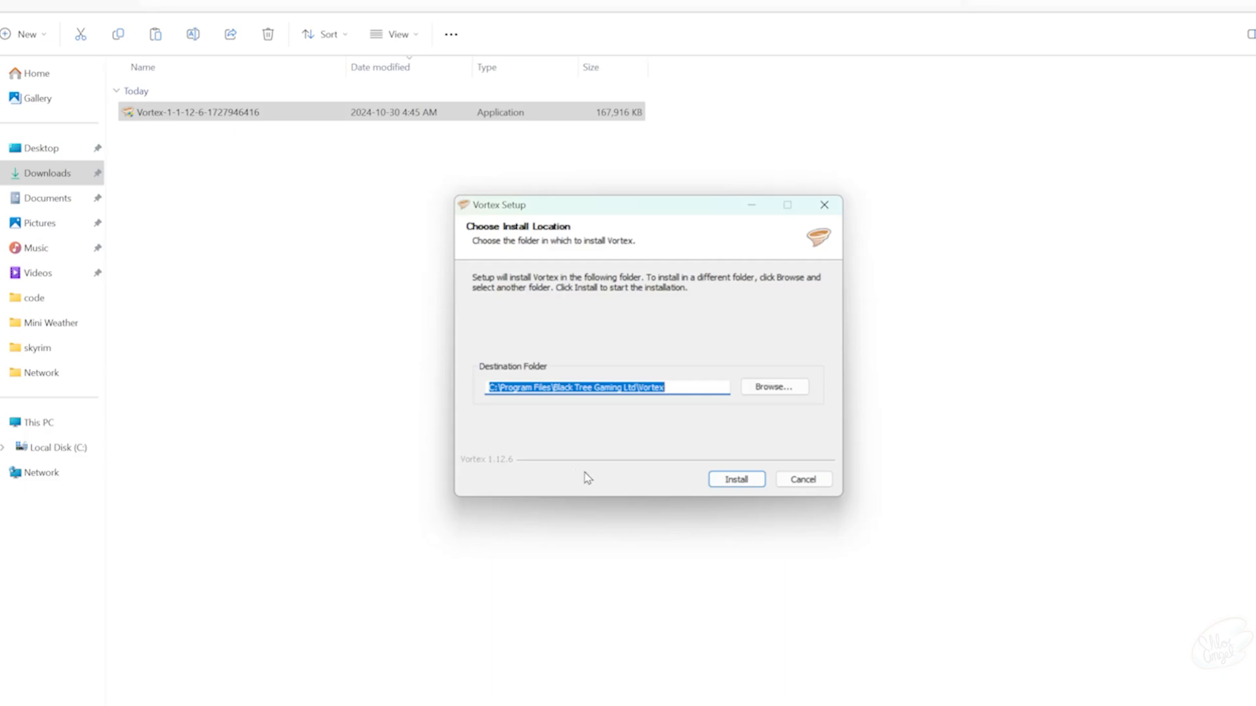
- Install Vortex 1.12.6 to the default folder, finish setup, and review its interface settings
{"action": "left_click", "coordinate": [732, 480]}
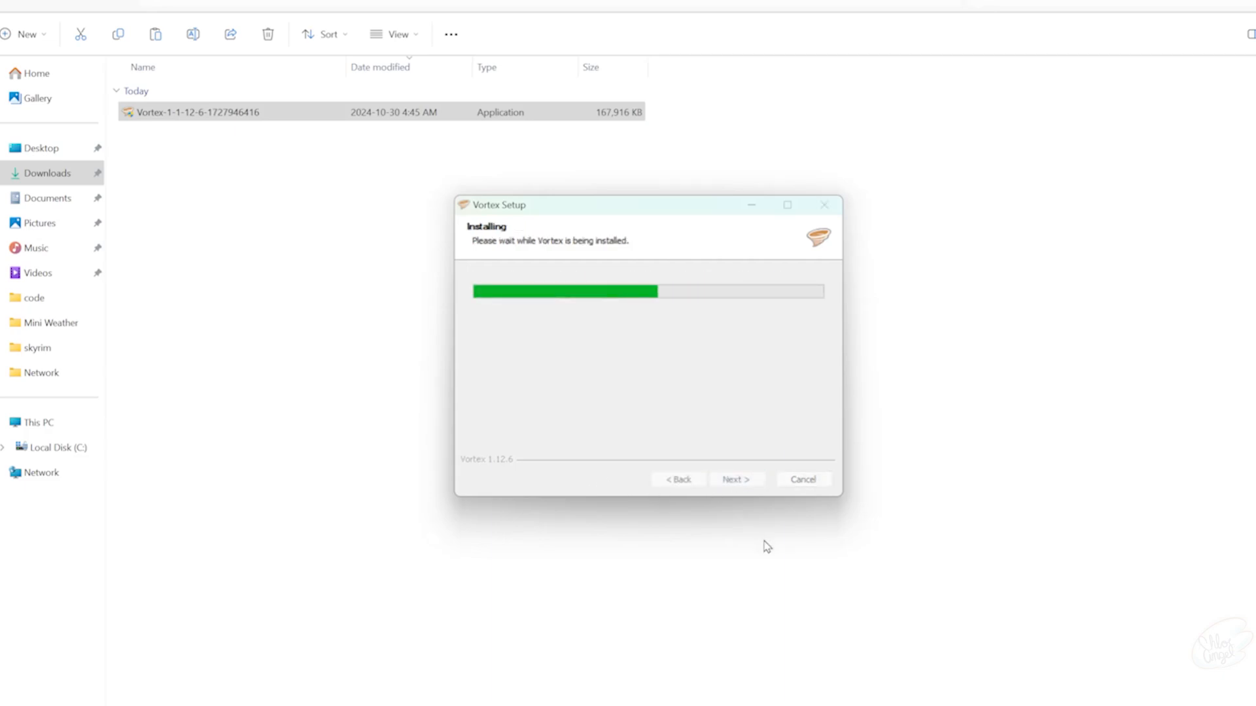
{"action": "left_click", "coordinate": [736, 480]}
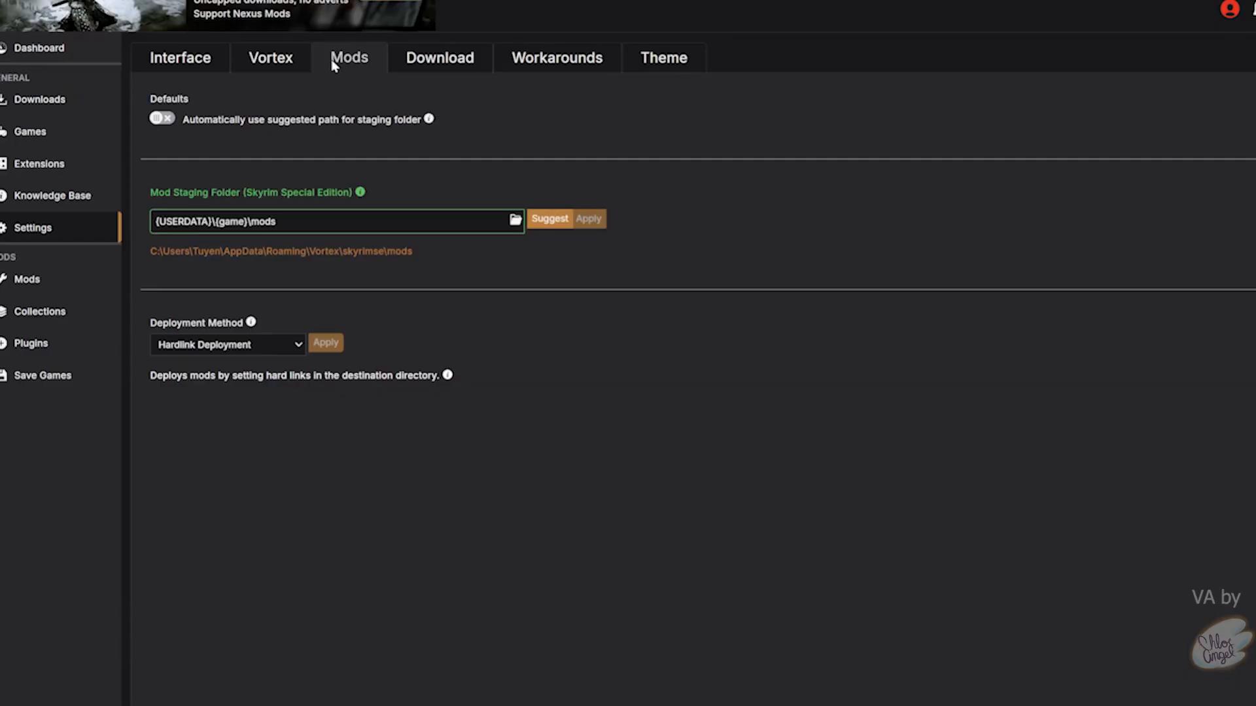
{"action": "left_click", "coordinate": [193, 58]}
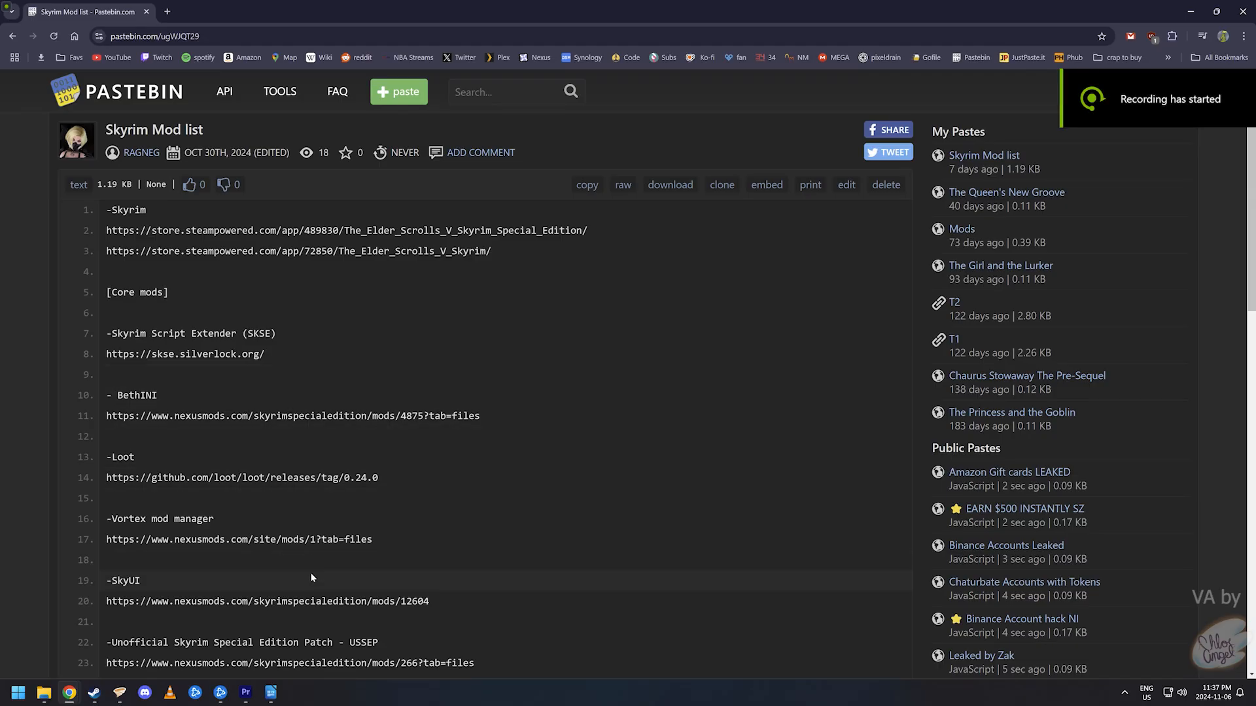
- Open the SkyUI mod page from its Pastebin link in a new tab
{"action": "triple_click", "coordinate": [267, 601]}
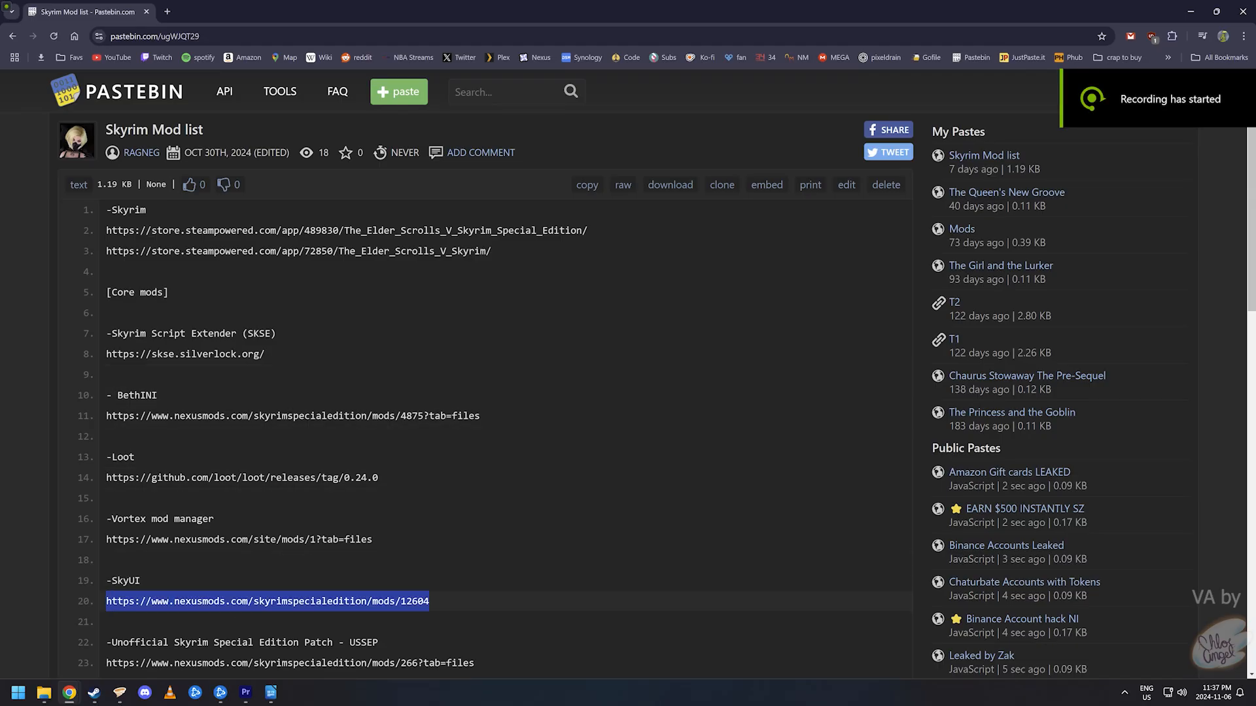
{"action": "right_click", "coordinate": [172, 598]}
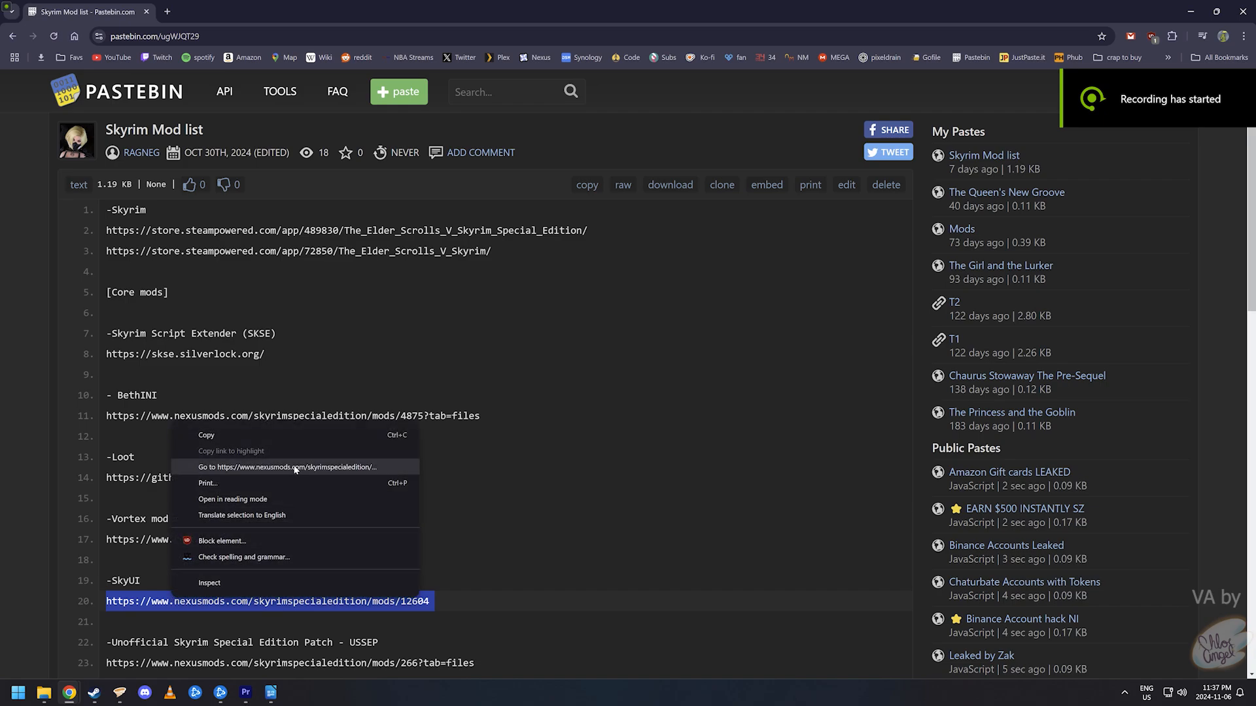
{"action": "left_click", "coordinate": [308, 467]}
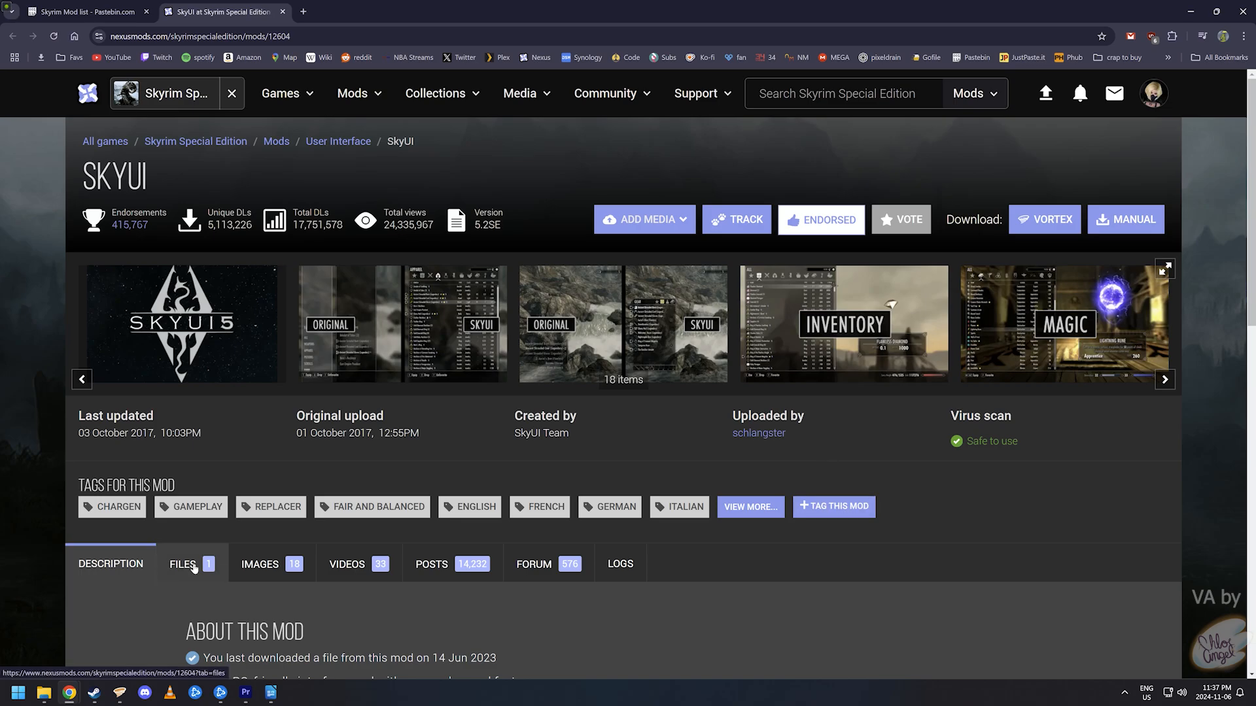
- Check SkyUI's requirements, then send SkyUI 5.2SE to the mod manager from the Files list
{"action": "scroll", "coordinate": [178, 589], "scroll_direction": "down", "scroll_amount": 4}
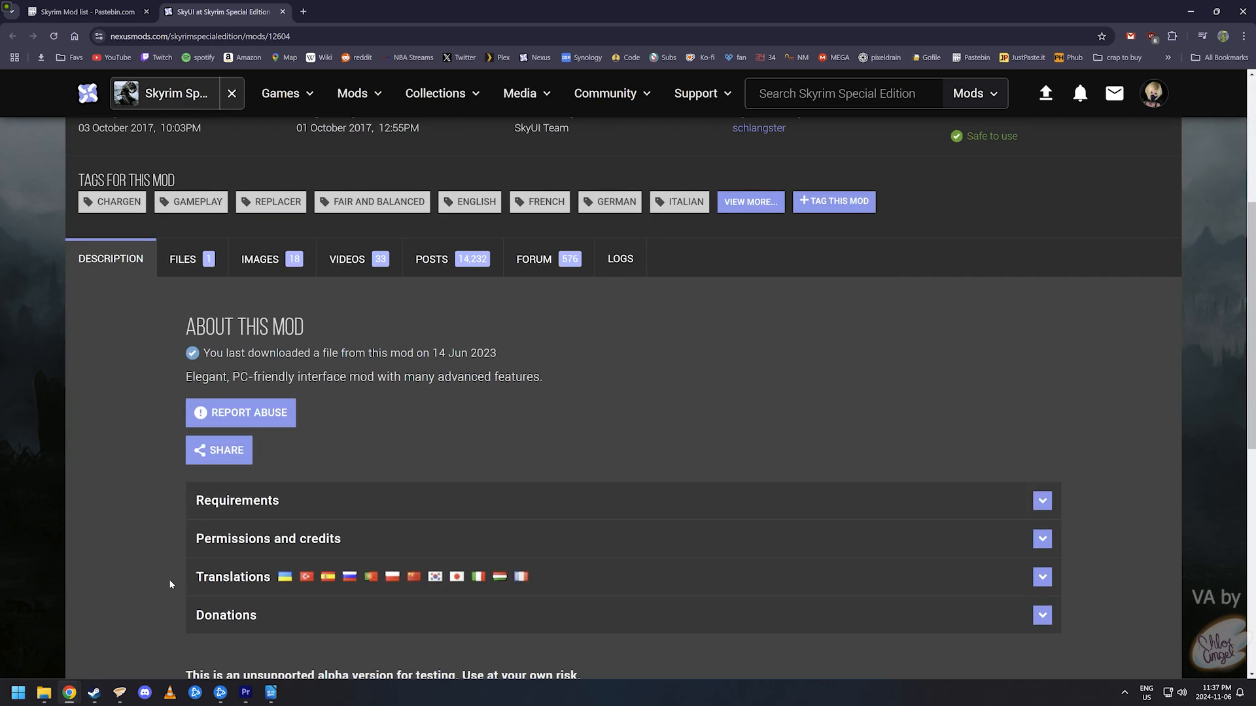
{"action": "scroll", "coordinate": [140, 567], "scroll_direction": "down", "scroll_amount": 2}
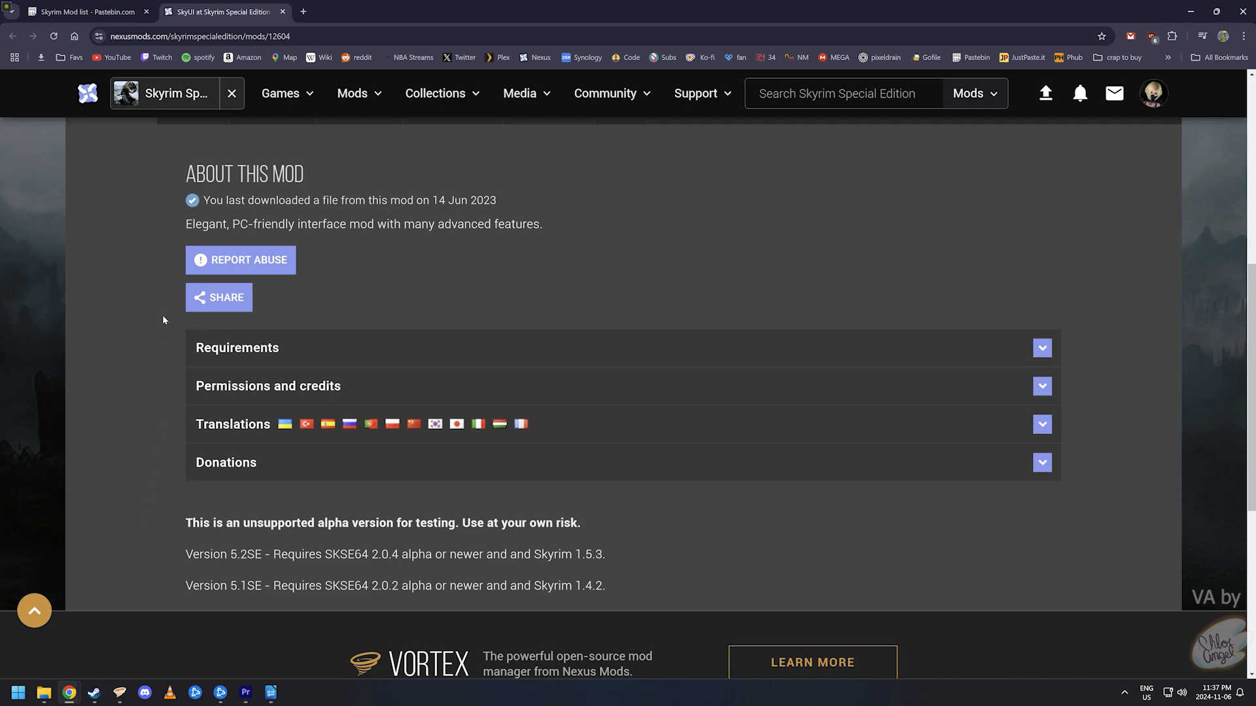
{"action": "left_click", "coordinate": [237, 341]}
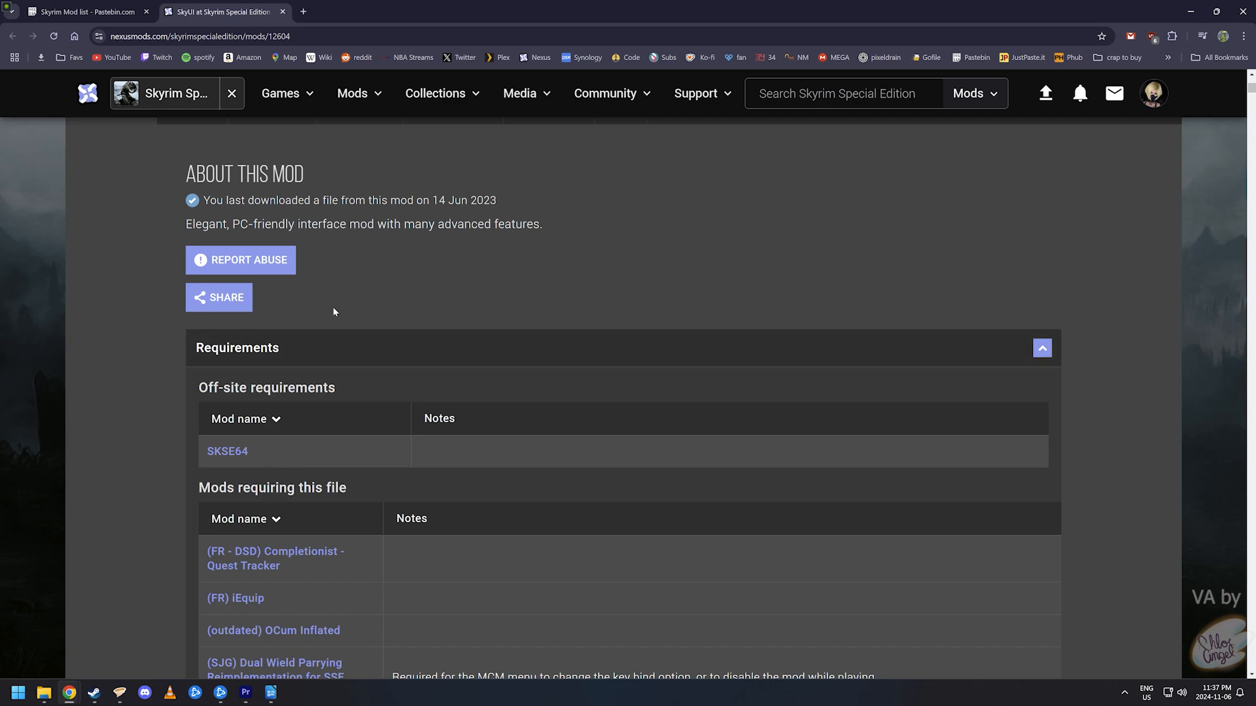
{"action": "left_click", "coordinate": [297, 345]}
{"action": "scroll", "coordinate": [240, 306], "scroll_direction": "up", "scroll_amount": 2}
{"action": "left_click", "coordinate": [183, 259]}
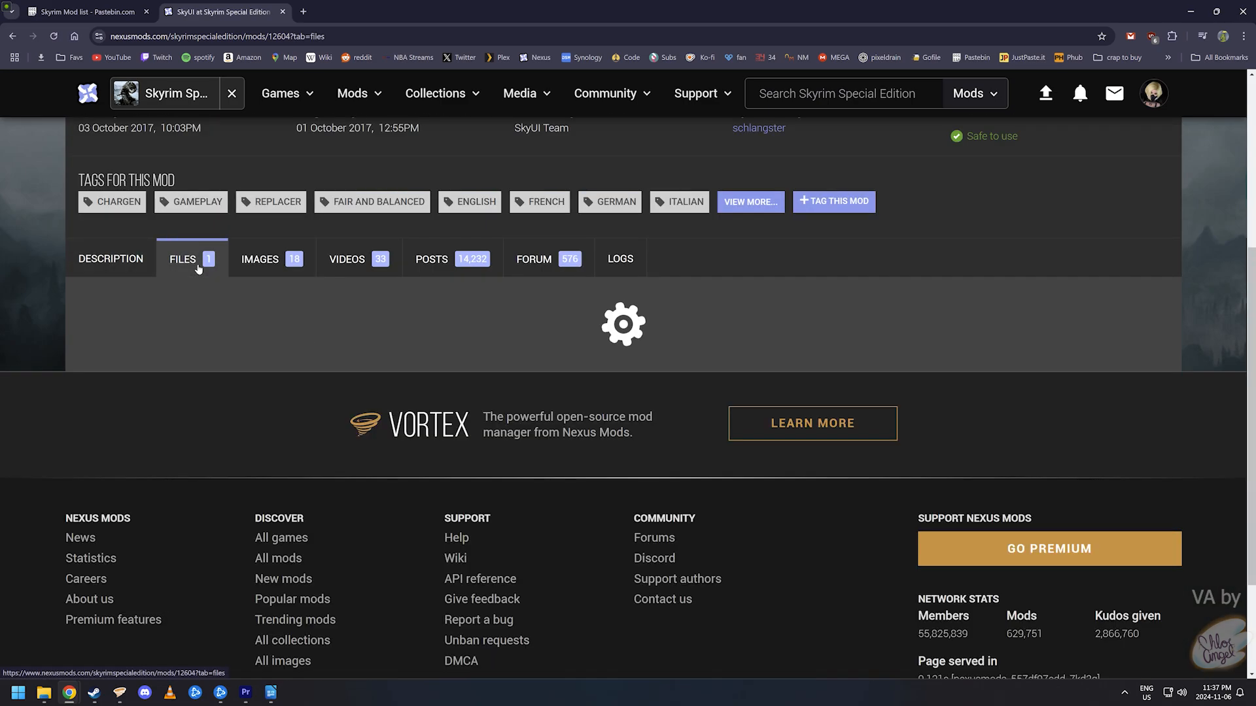
{"action": "scroll", "coordinate": [514, 447], "scroll_direction": "down", "scroll_amount": 2}
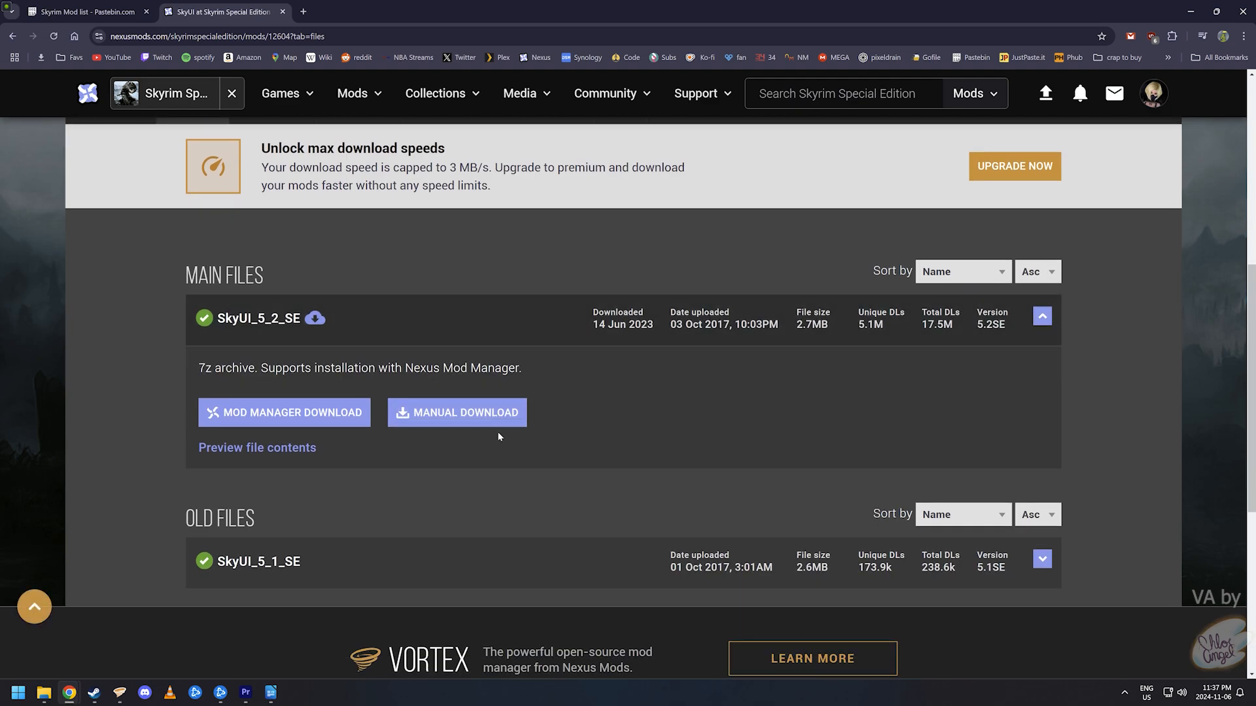
{"action": "left_click", "coordinate": [367, 430]}
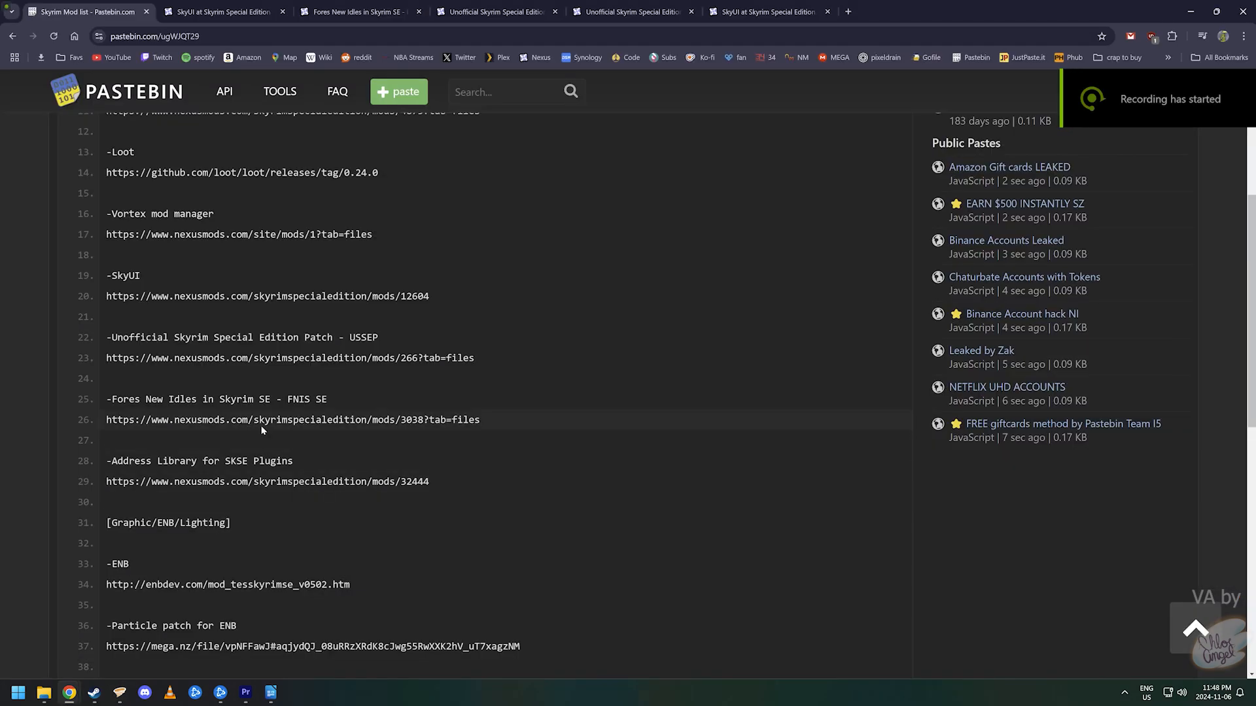
- Open the USSEP and FNIS SE mod pages from their Pastebin links in new tabs
{"action": "triple_click", "coordinate": [290, 359]}
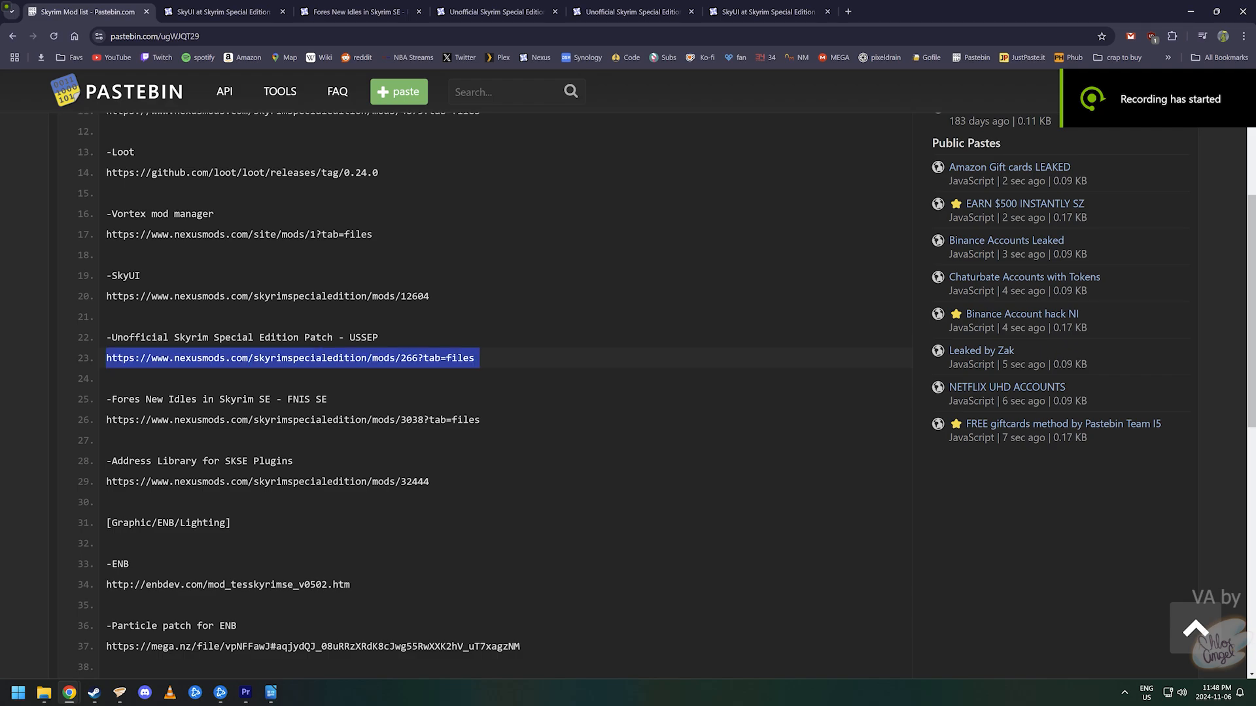
{"action": "right_click", "coordinate": [248, 358]}
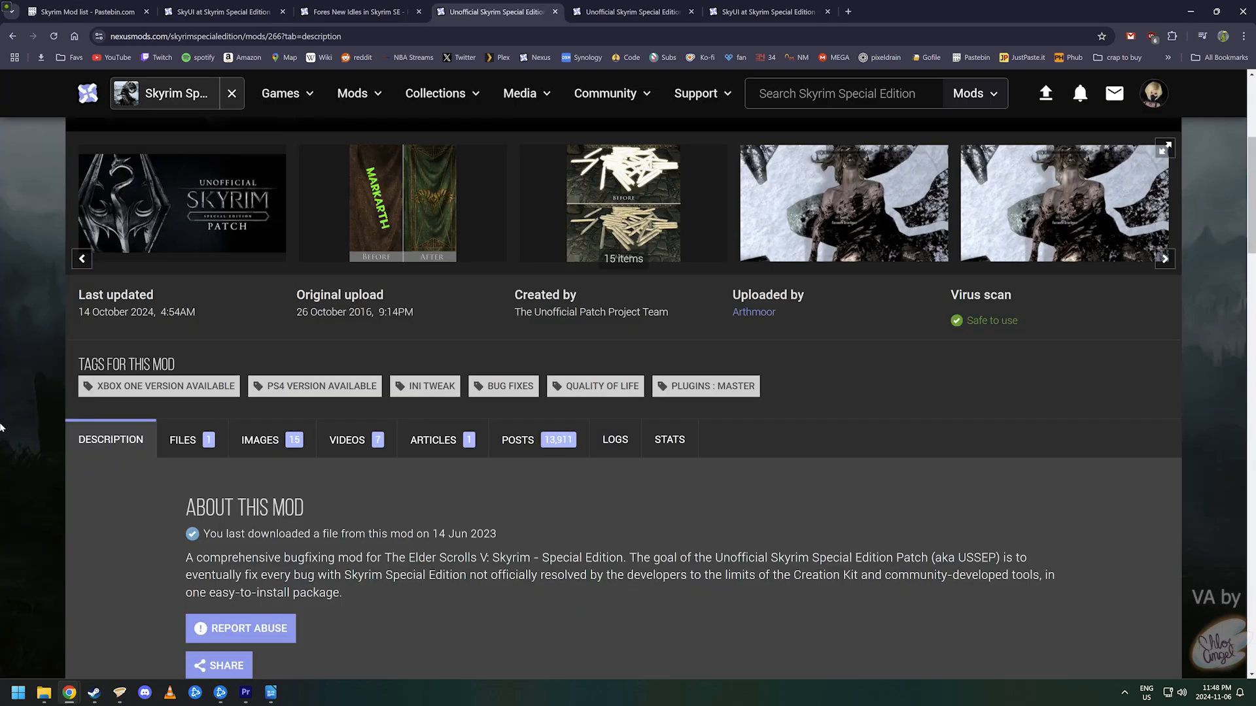
{"action": "key", "text": "ctrl+Tab"}
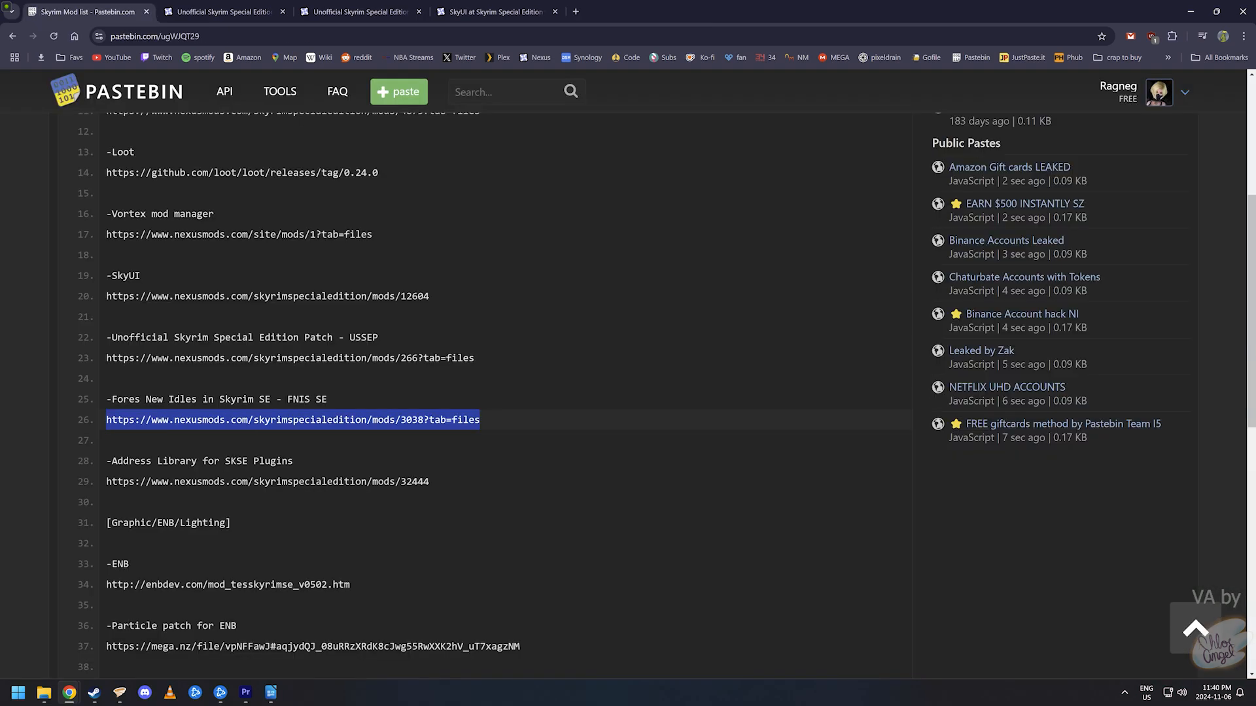
{"action": "right_click", "coordinate": [220, 425]}
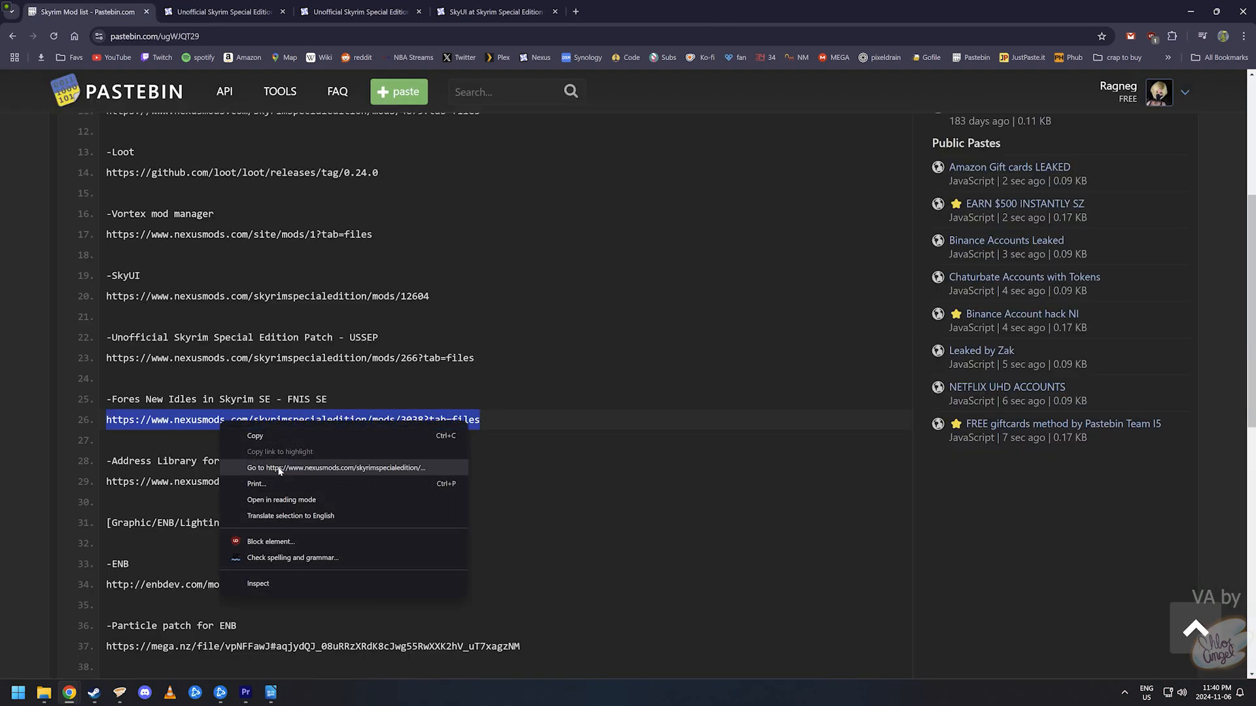
{"action": "left_click", "coordinate": [279, 468]}
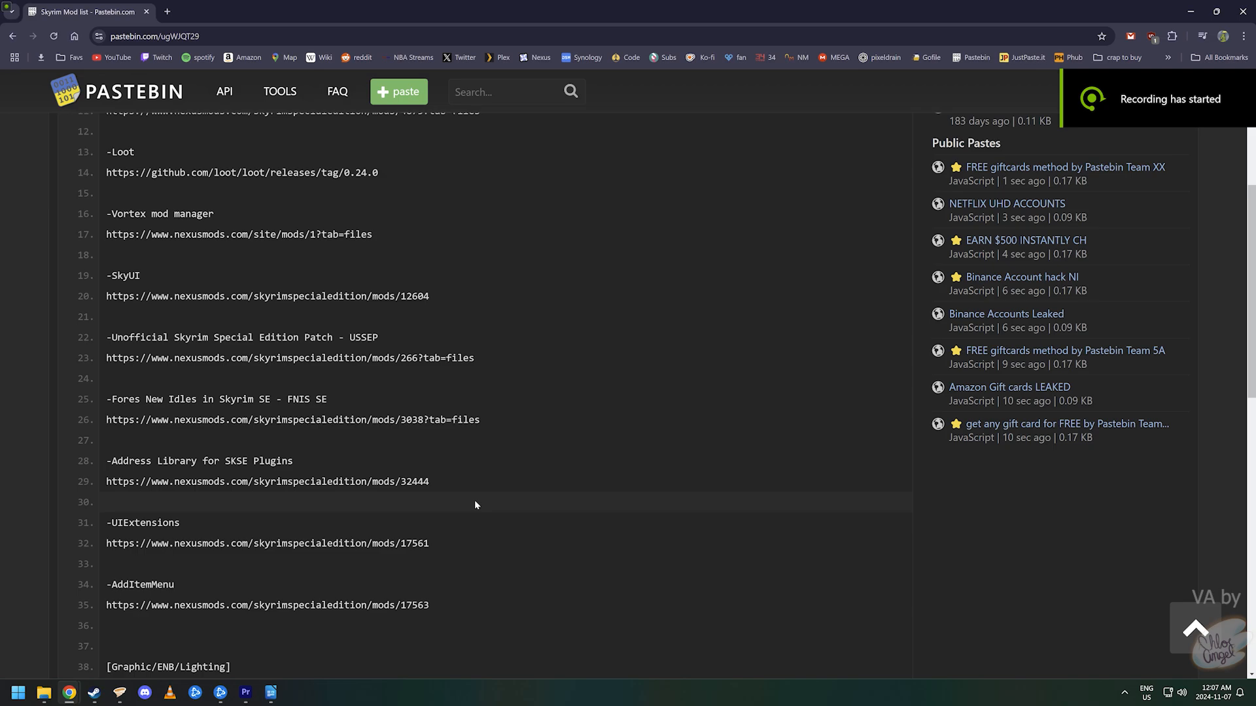
- Open the EFF mod page from its Pastebin link on line 41 and scroll through it
{"action": "left_click_drag", "start_coordinate": [454, 490], "coordinate": [106, 487]}
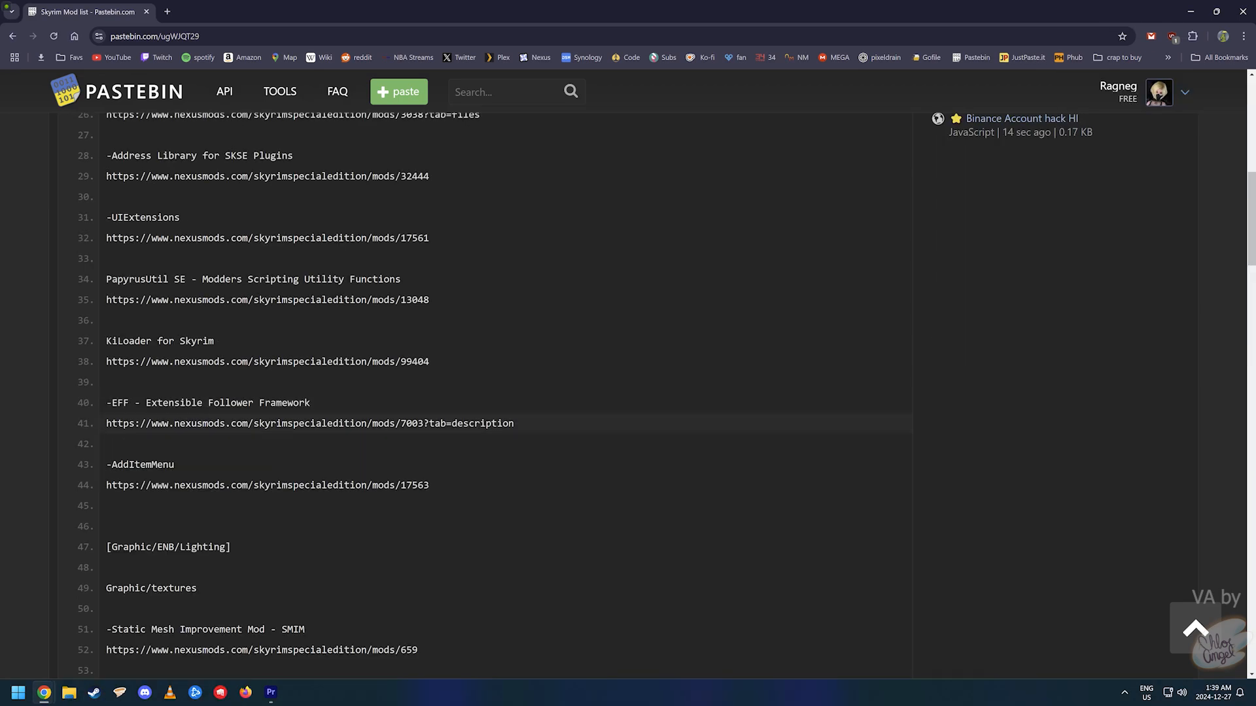
{"action": "triple_click", "coordinate": [281, 423]}
{"action": "right_click", "coordinate": [281, 424]}
{"action": "left_click", "coordinate": [328, 457]}
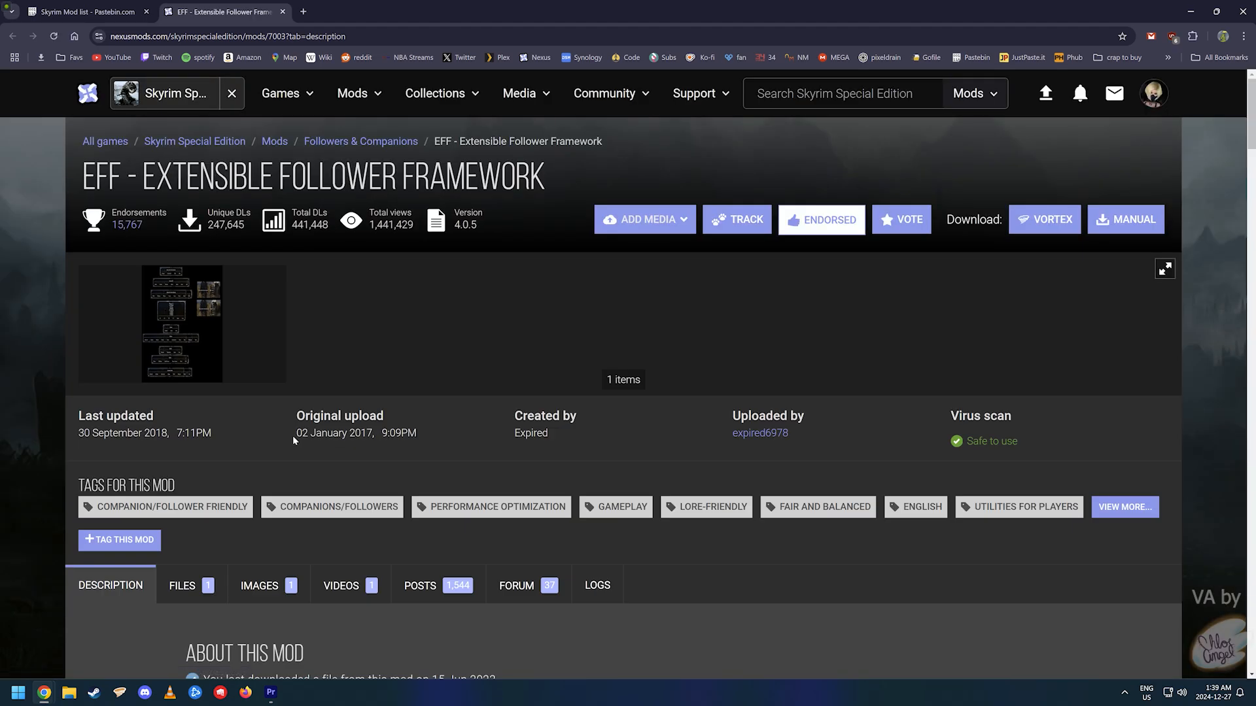
{"action": "scroll", "coordinate": [281, 438], "scroll_direction": "down", "scroll_amount": 2}
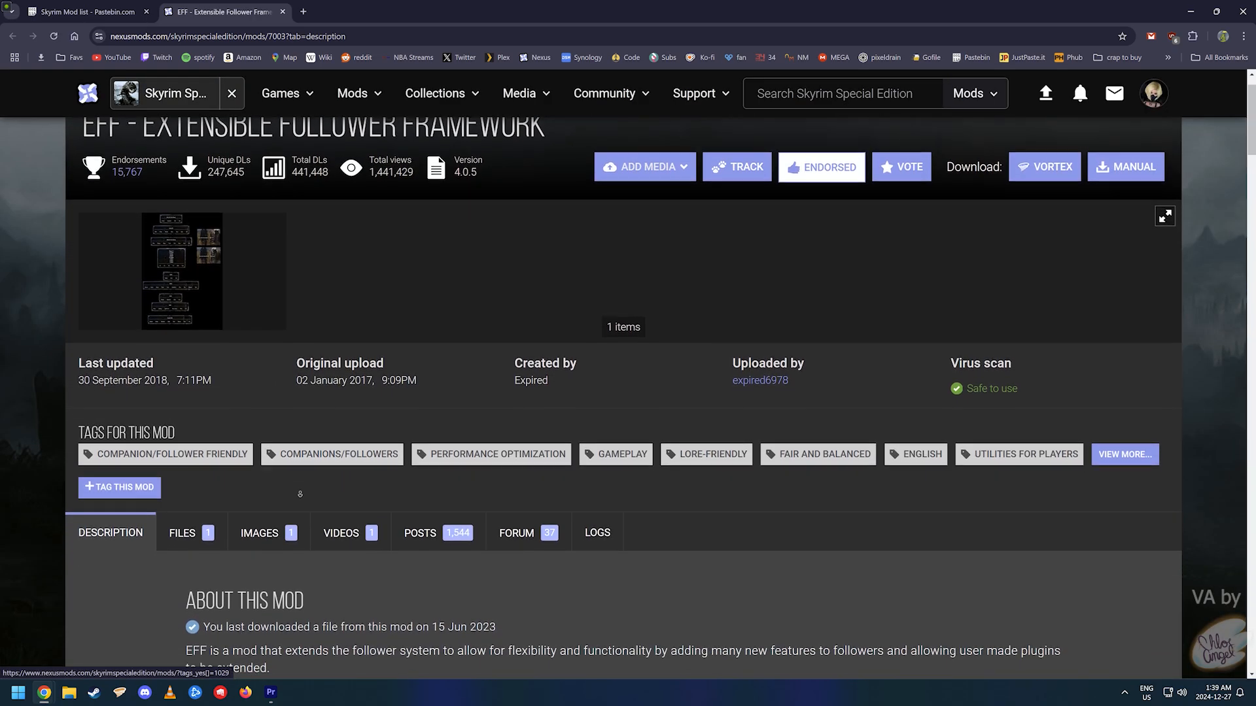
{"action": "scroll", "coordinate": [299, 498], "scroll_direction": "down", "scroll_amount": 2}
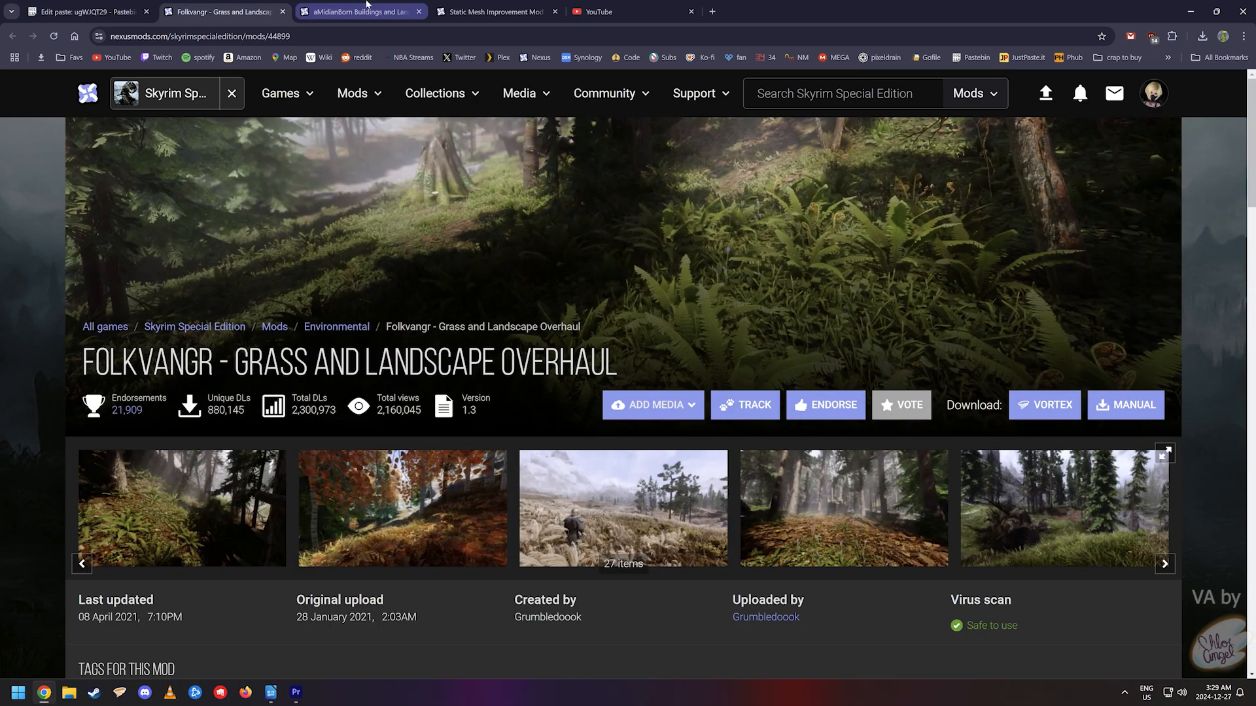
- Browse the aMidianBorn and SMIM pages, then review 8K Nordic Mountains' load order
{"action": "left_click", "coordinate": [366, 11]}
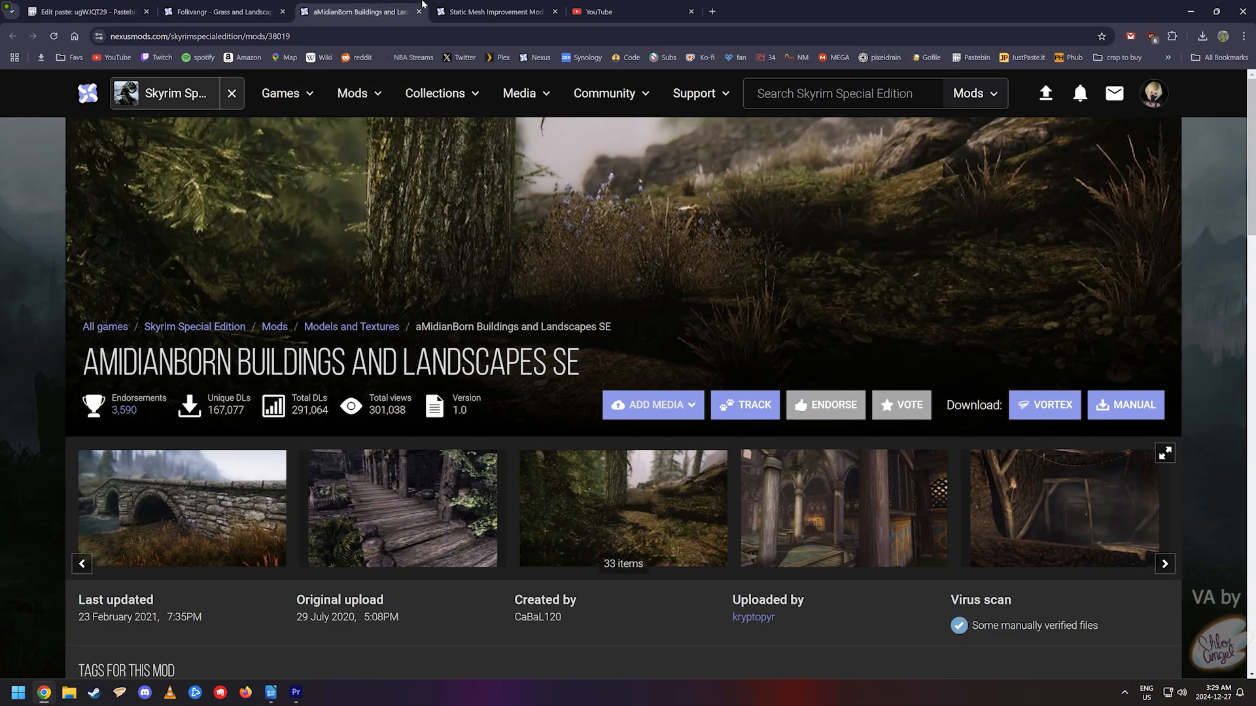
{"action": "left_click", "coordinate": [484, 5]}
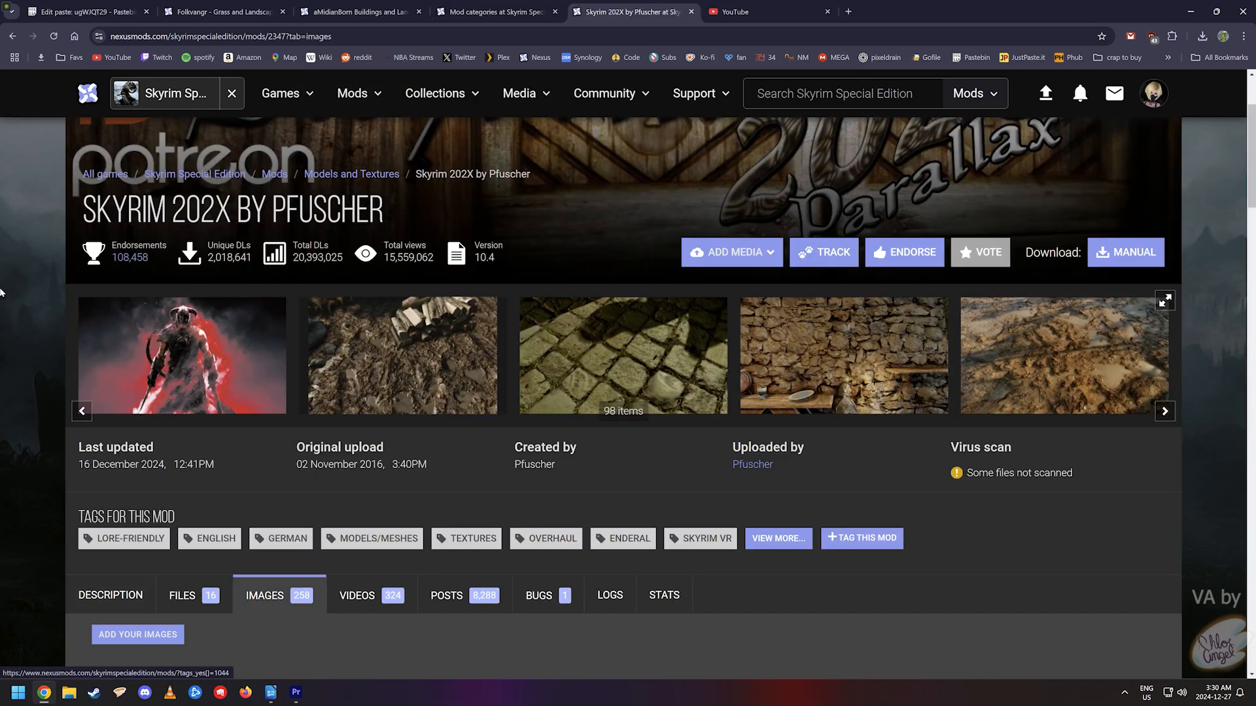
{"action": "scroll", "coordinate": [25, 370], "scroll_direction": "down", "scroll_amount": 10}
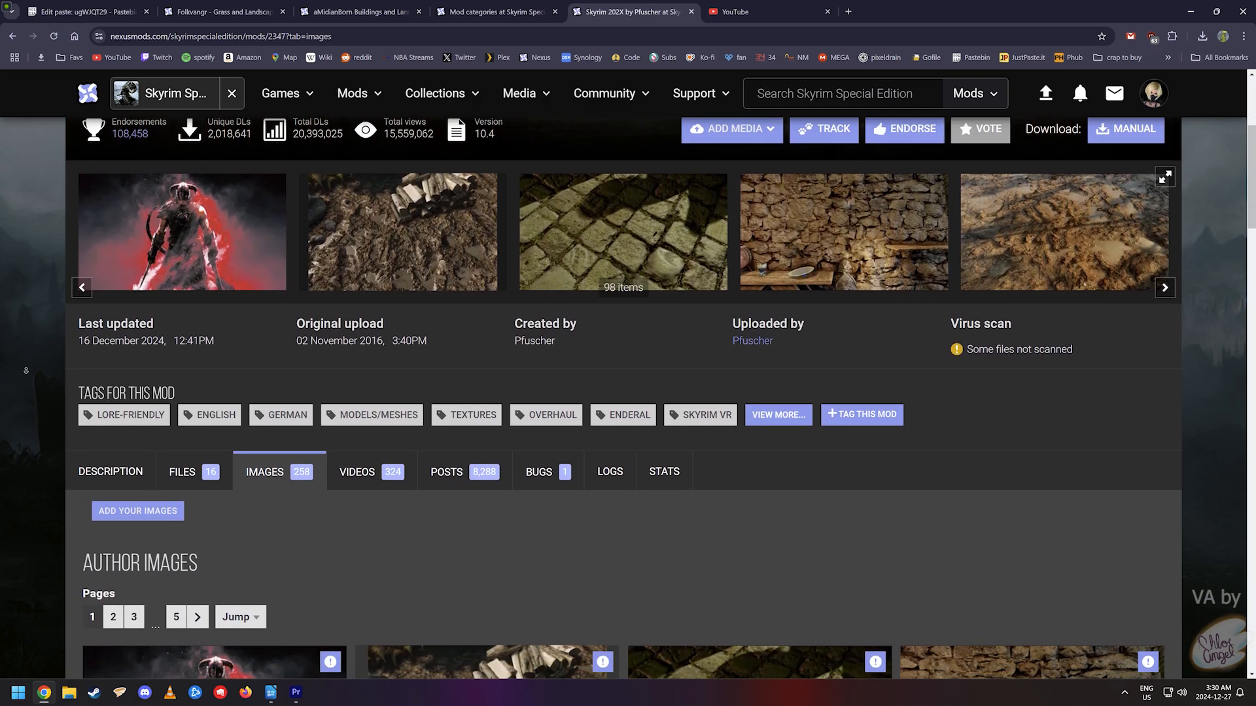
{"action": "scroll", "coordinate": [25, 370], "scroll_direction": "down", "scroll_amount": 5}
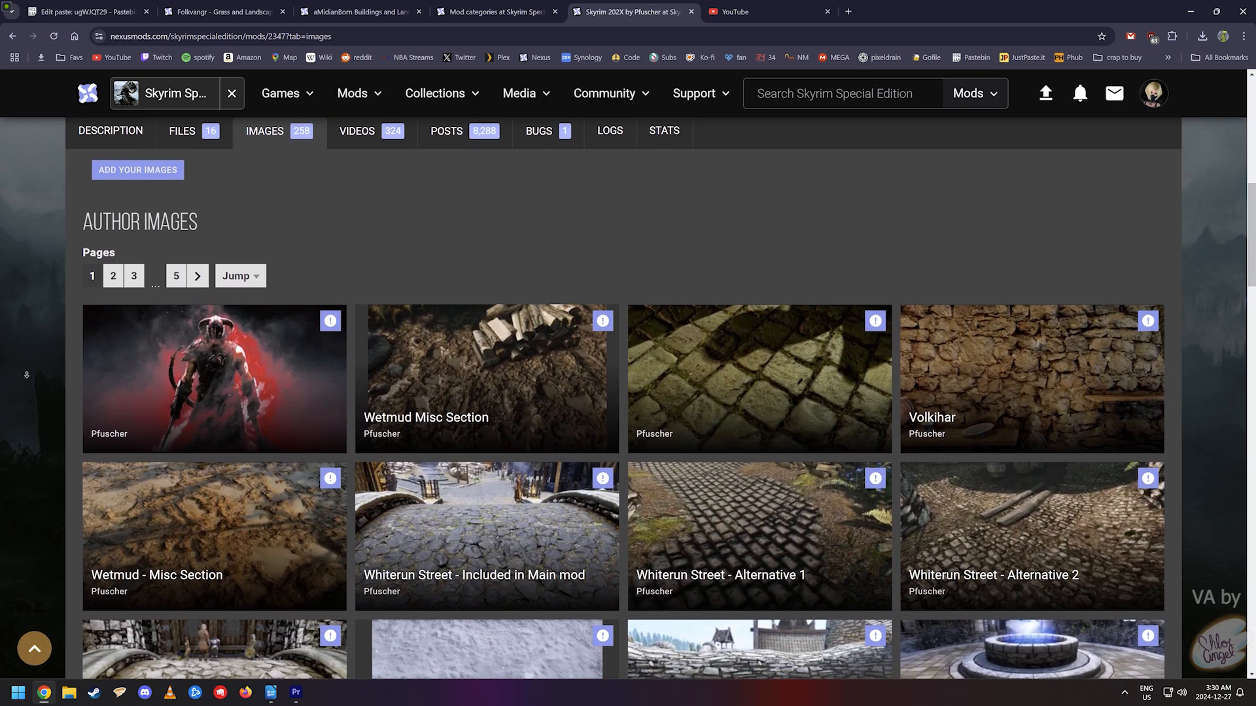
{"action": "scroll", "coordinate": [26, 374], "scroll_direction": "down", "scroll_amount": 5}
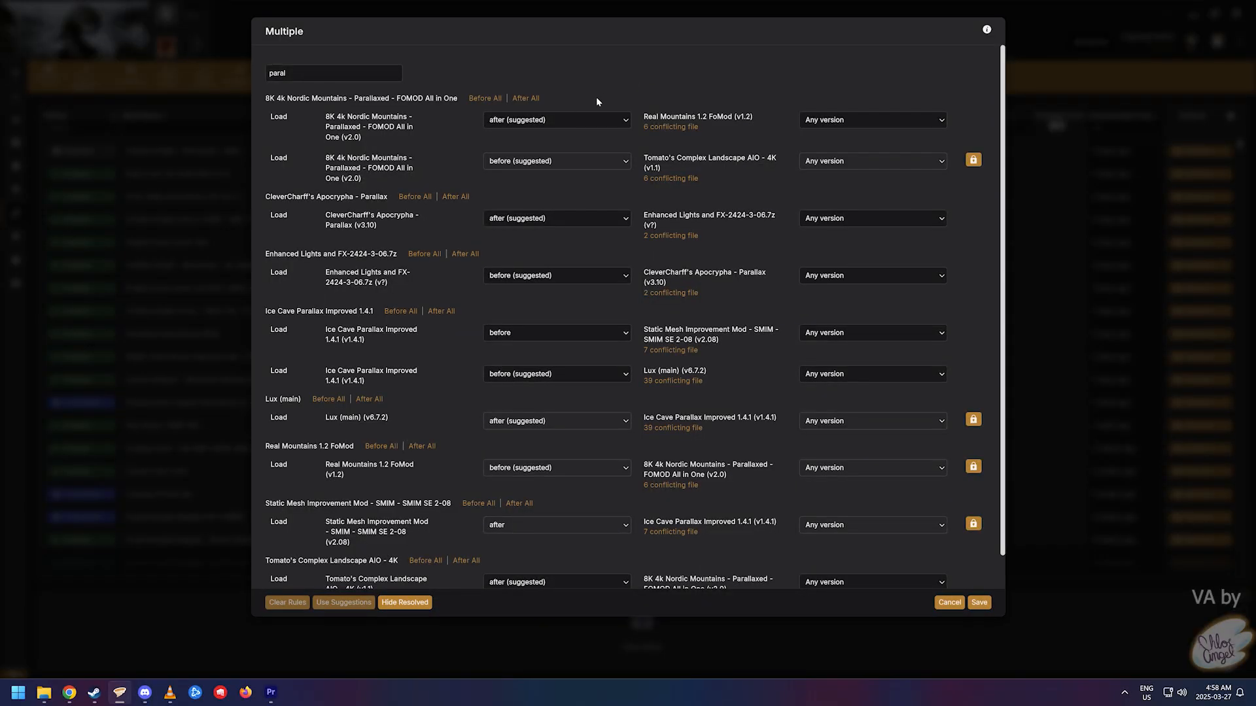
{"action": "left_click", "coordinate": [575, 120]}
- Set Ice Cave Parallax Improved to load before SMIM and Lux, keeping other suggested orders
{"action": "left_click", "coordinate": [563, 150]}
{"action": "left_click", "coordinate": [543, 333]}
{"action": "left_click", "coordinate": [528, 357]}
{"action": "left_click", "coordinate": [562, 374]}
{"action": "left_click", "coordinate": [470, 378]}
{"action": "scroll", "coordinate": [472, 384], "scroll_direction": "down", "scroll_amount": 1}
{"action": "left_click", "coordinate": [575, 546]}
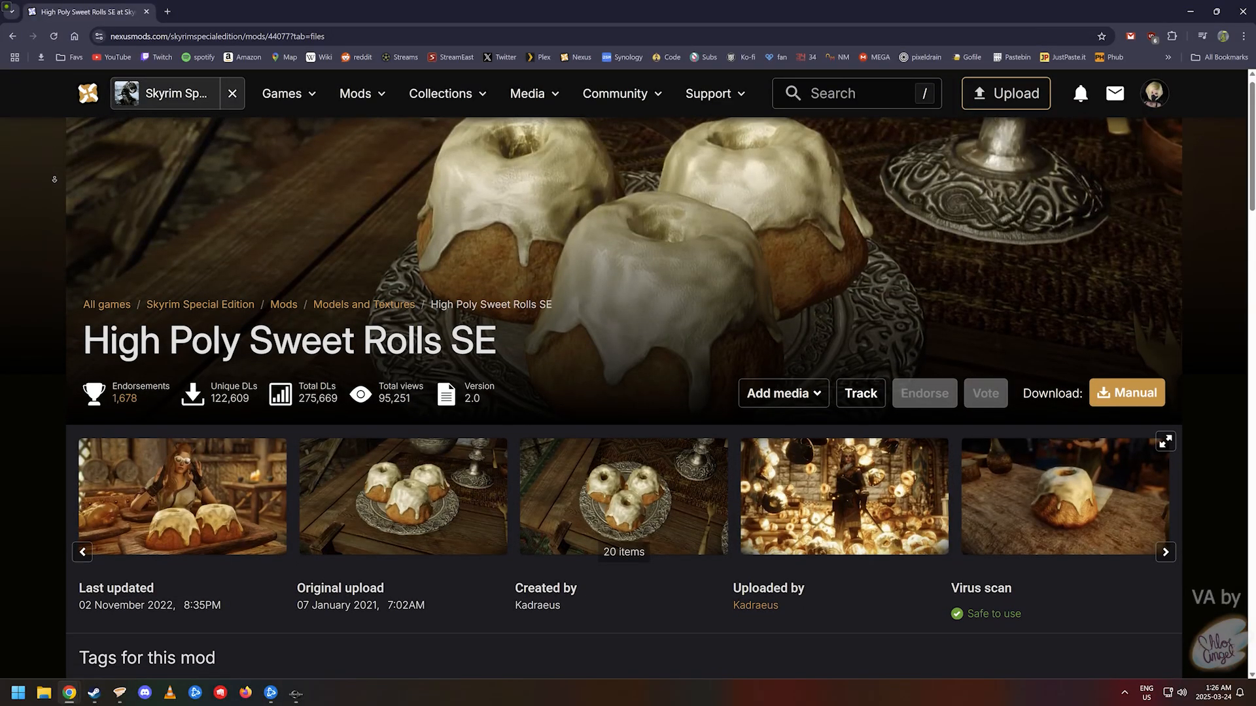
{"action": "scroll", "coordinate": [59, 203], "scroll_direction": "down", "scroll_amount": 5}
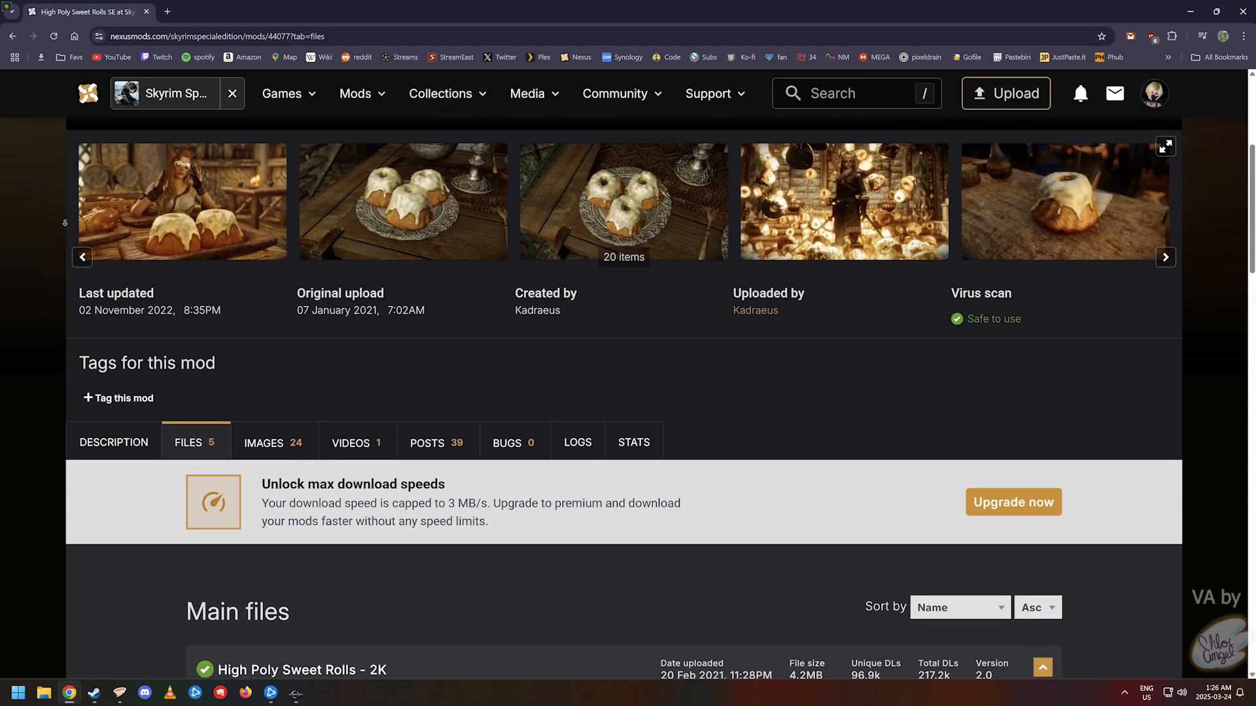
{"action": "scroll", "coordinate": [65, 222], "scroll_direction": "down", "scroll_amount": 5}
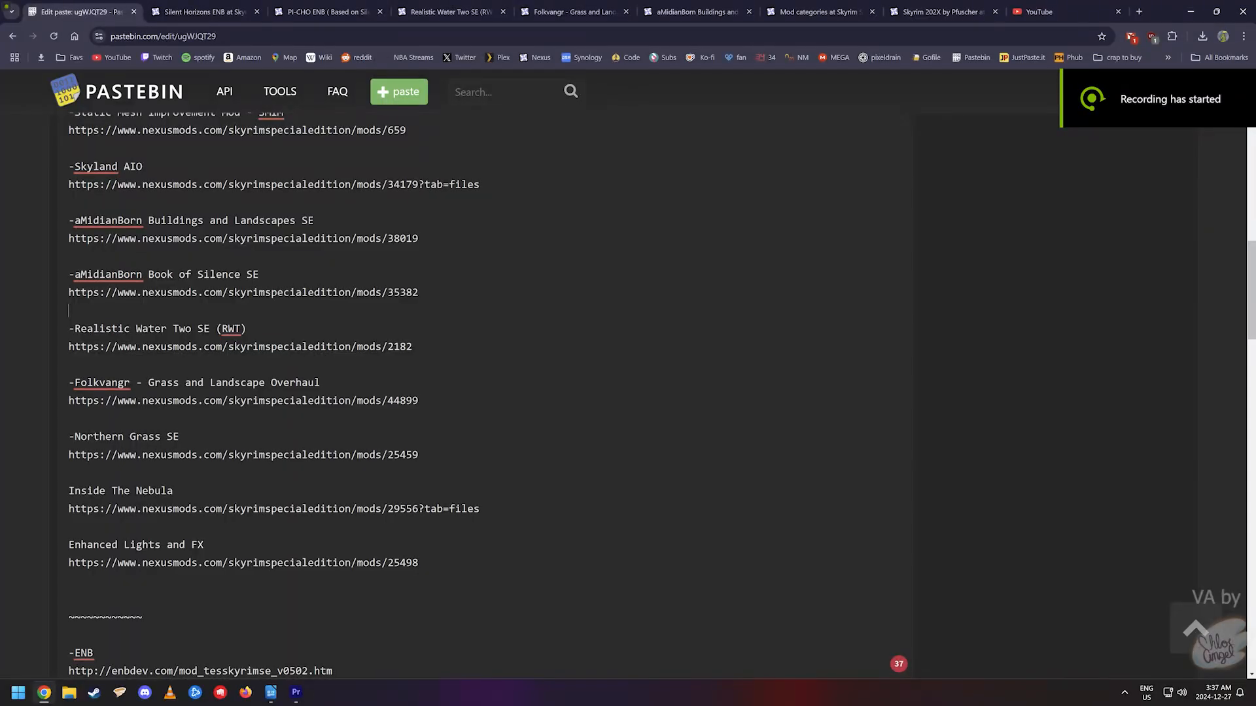
- Scroll the Pastebin list to the ENB entry and select the enbdev download link
{"action": "scroll", "coordinate": [484, 392], "scroll_direction": "down", "scroll_amount": 7}
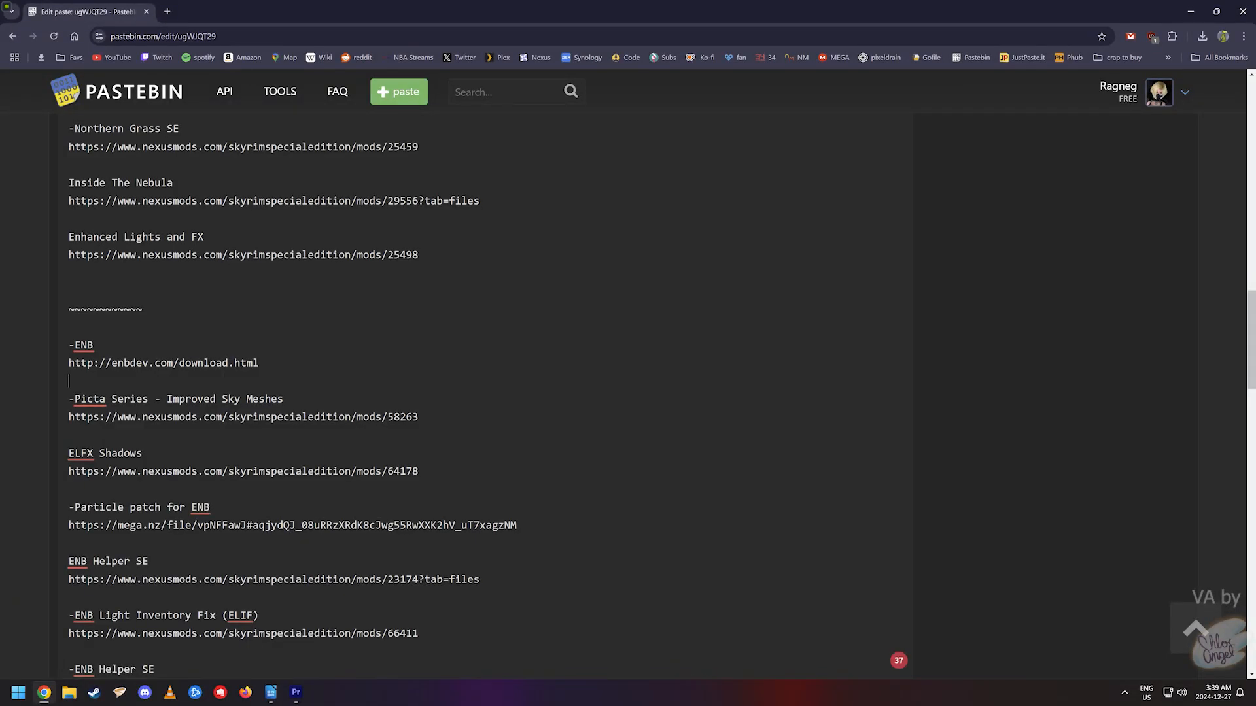
{"action": "left_click_drag", "start_coordinate": [69, 363], "coordinate": [226, 377]}
{"action": "right_click", "coordinate": [152, 362]}
- Open the enbdev.com ENB download page in a new tab and scroll to the game list
{"action": "left_click", "coordinate": [271, 190]}
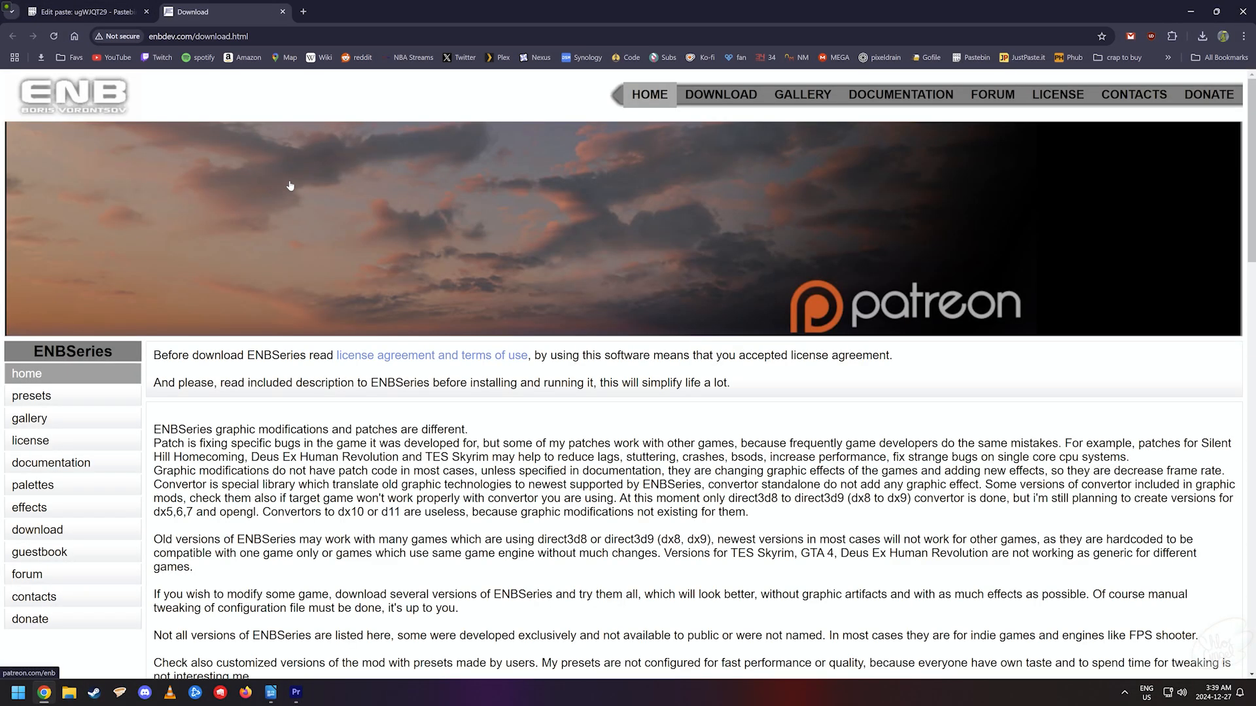
{"action": "scroll", "coordinate": [469, 576], "scroll_direction": "down", "scroll_amount": 3}
{"action": "scroll", "coordinate": [470, 576], "scroll_direction": "down", "scroll_amount": 20}
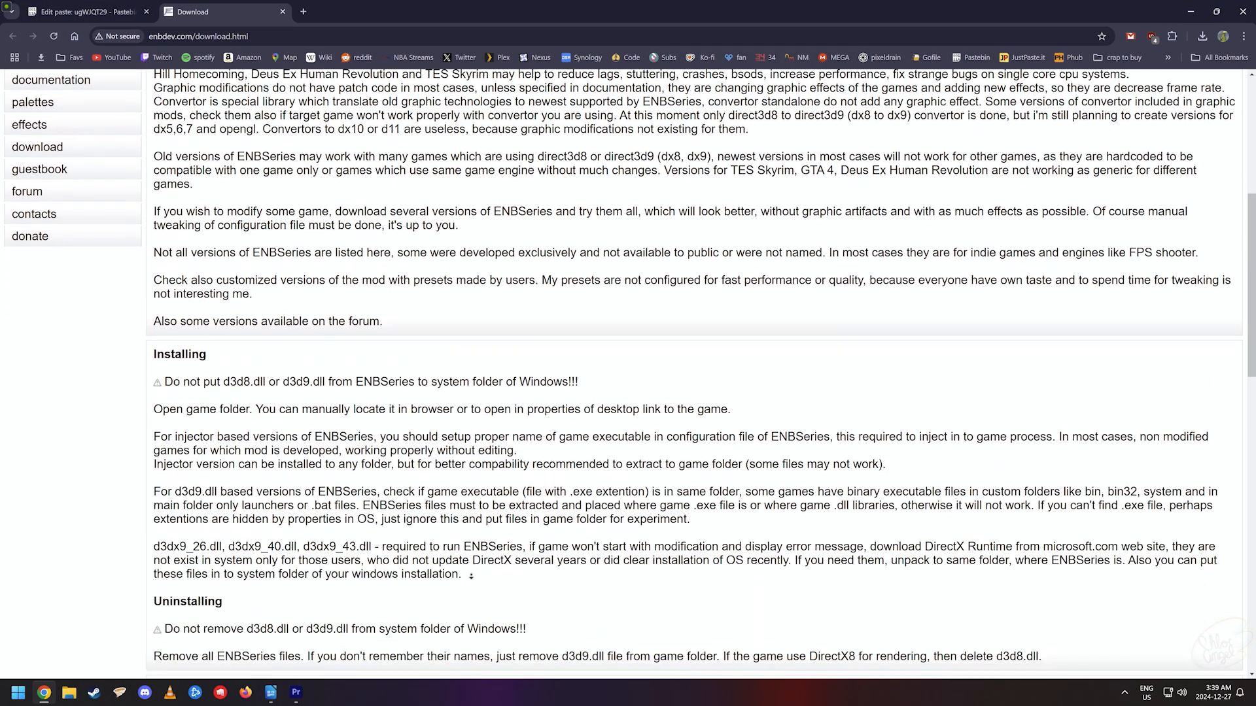
{"action": "scroll", "coordinate": [476, 589], "scroll_direction": "down", "scroll_amount": 2}
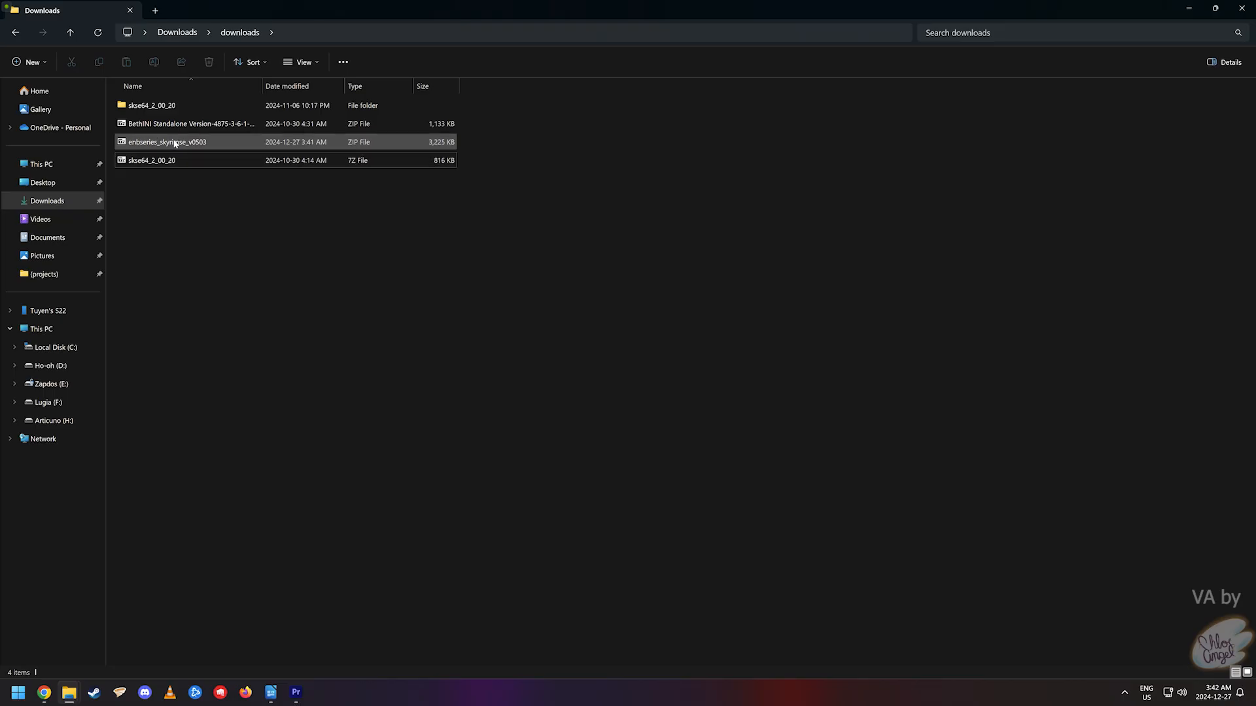
- Extract the downloaded enbseries archive into its own folder
{"action": "right_click", "coordinate": [168, 142]}
{"action": "mouse_move", "coordinate": [252, 242]}
{"action": "left_click", "coordinate": [394, 285]}
- Copy d3d11.dll and d3dcompiler_46e.dll from WrapperVersion, ready to paste into the game folder
{"action": "double_click", "coordinate": [170, 105]}
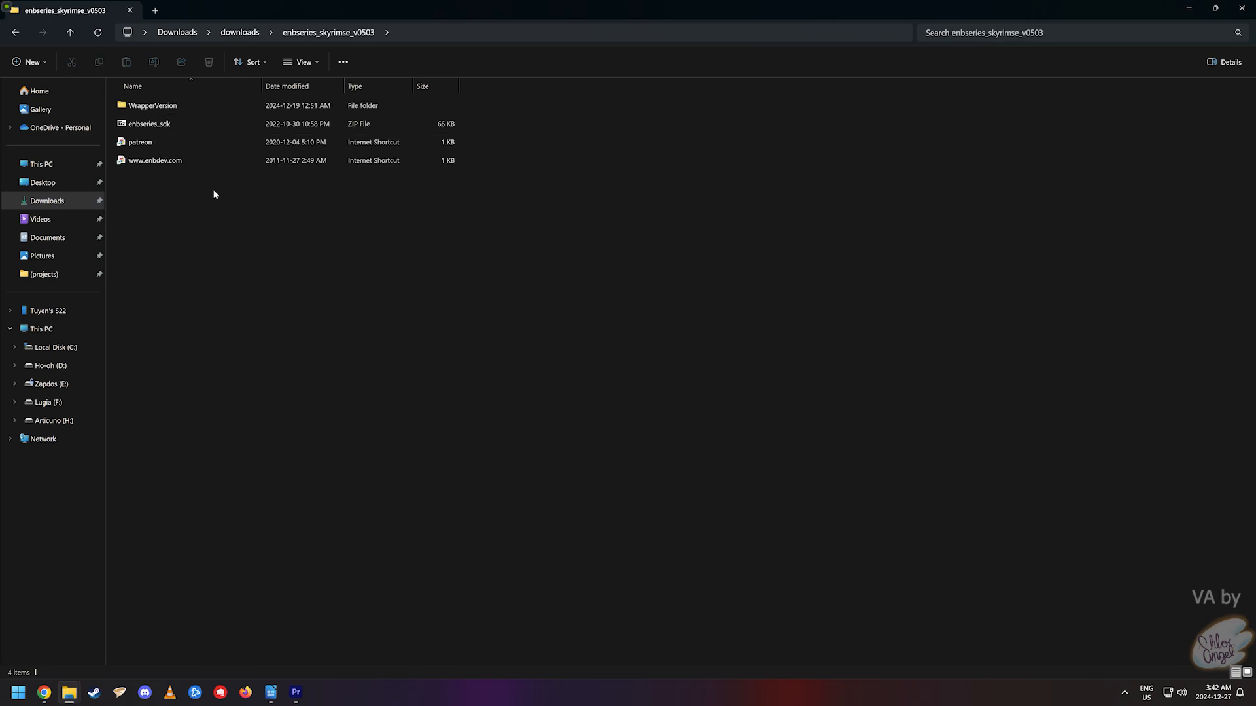
{"action": "double_click", "coordinate": [194, 105]}
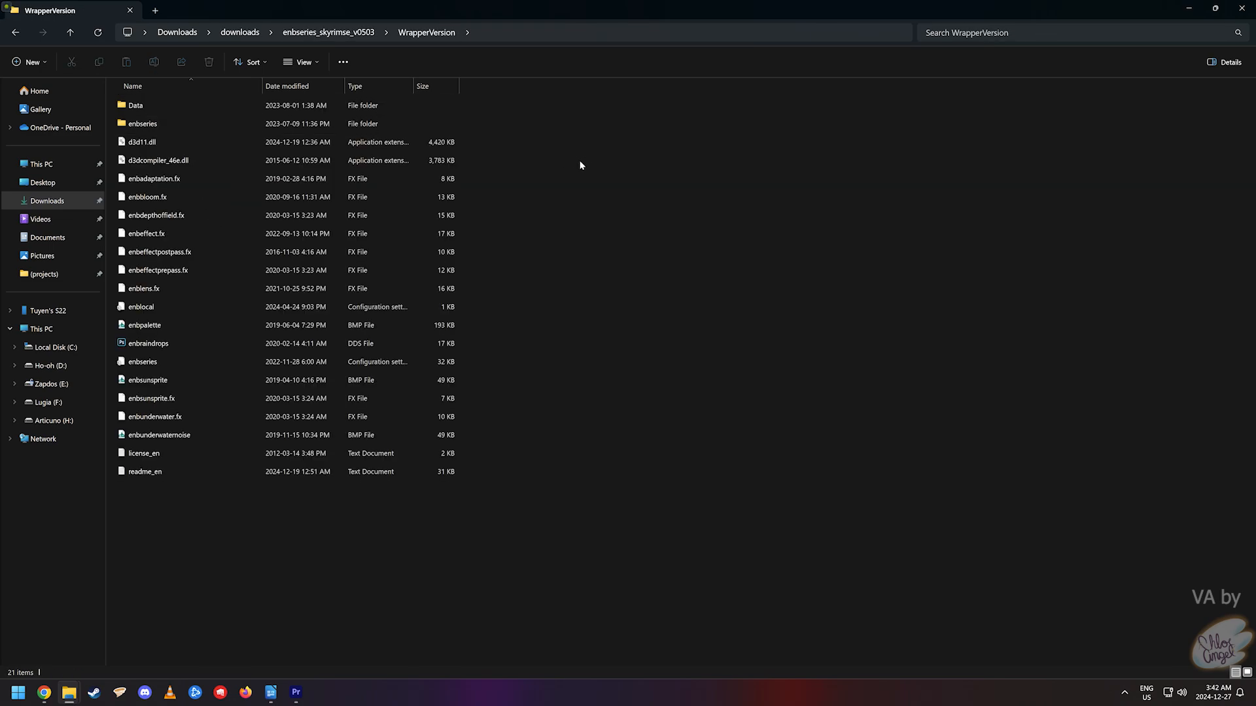
{"action": "left_click_drag", "start_coordinate": [471, 163], "coordinate": [312, 145]}
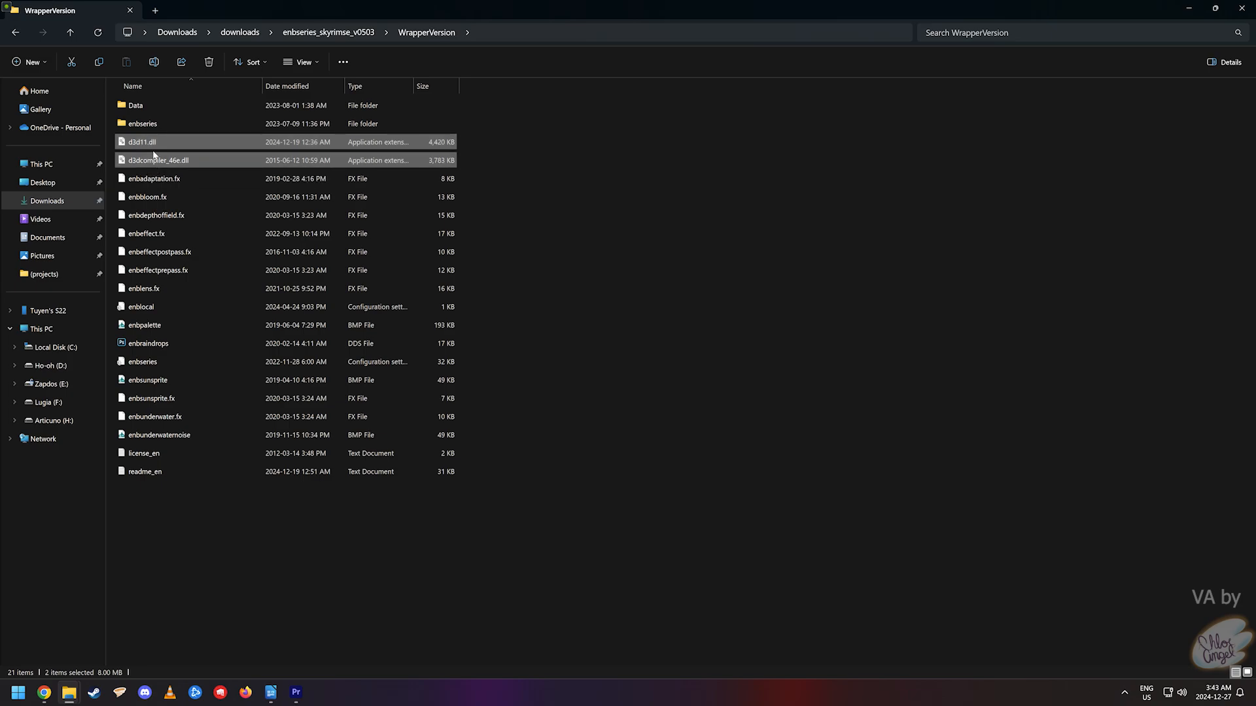
{"action": "right_click", "coordinate": [173, 143]}
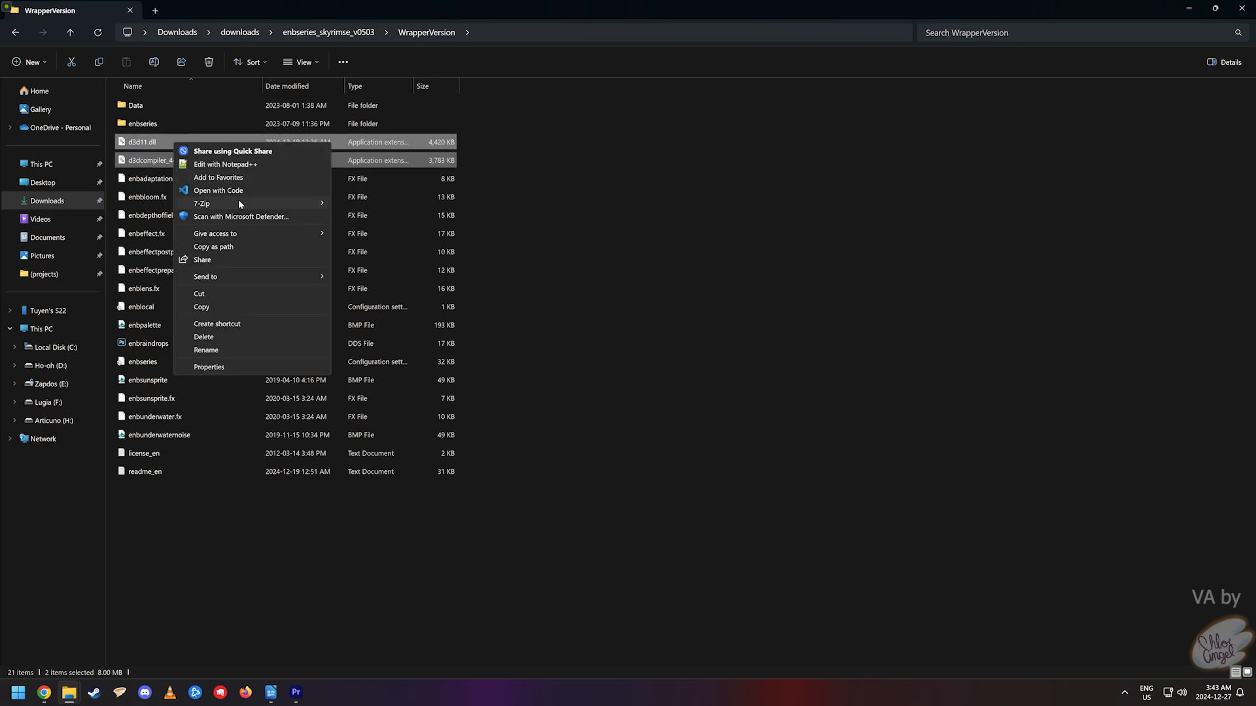
{"action": "left_click", "coordinate": [196, 302]}
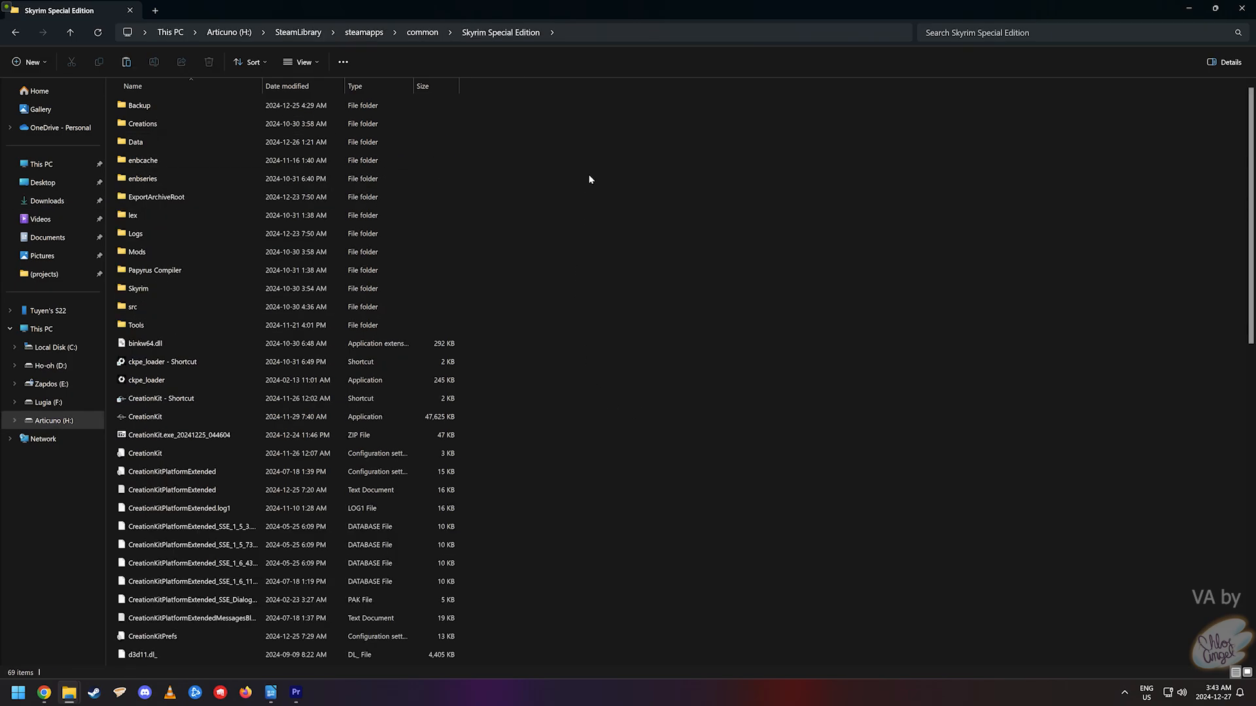
{"action": "right_click", "coordinate": [596, 145]}
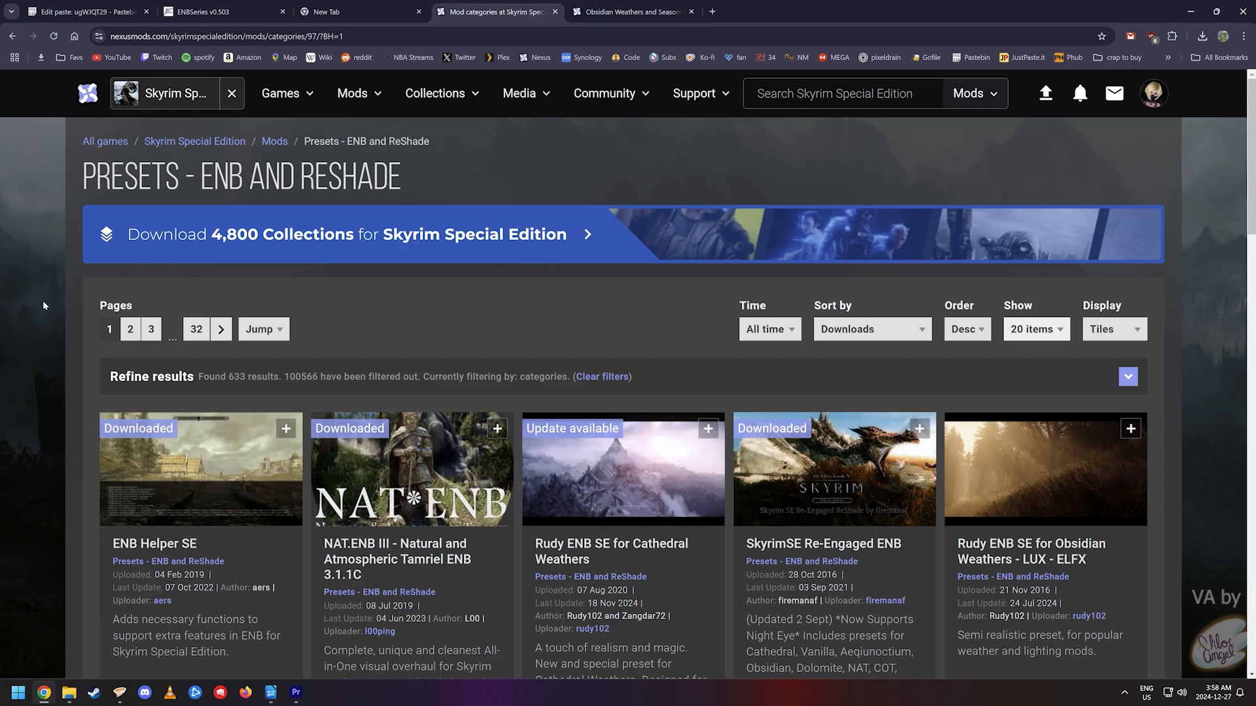
- View the Silent Horizons ENB files, then send Obsidian Weathers and Seasons' main file to Vortex
{"action": "middle_click", "coordinate": [38, 260]}
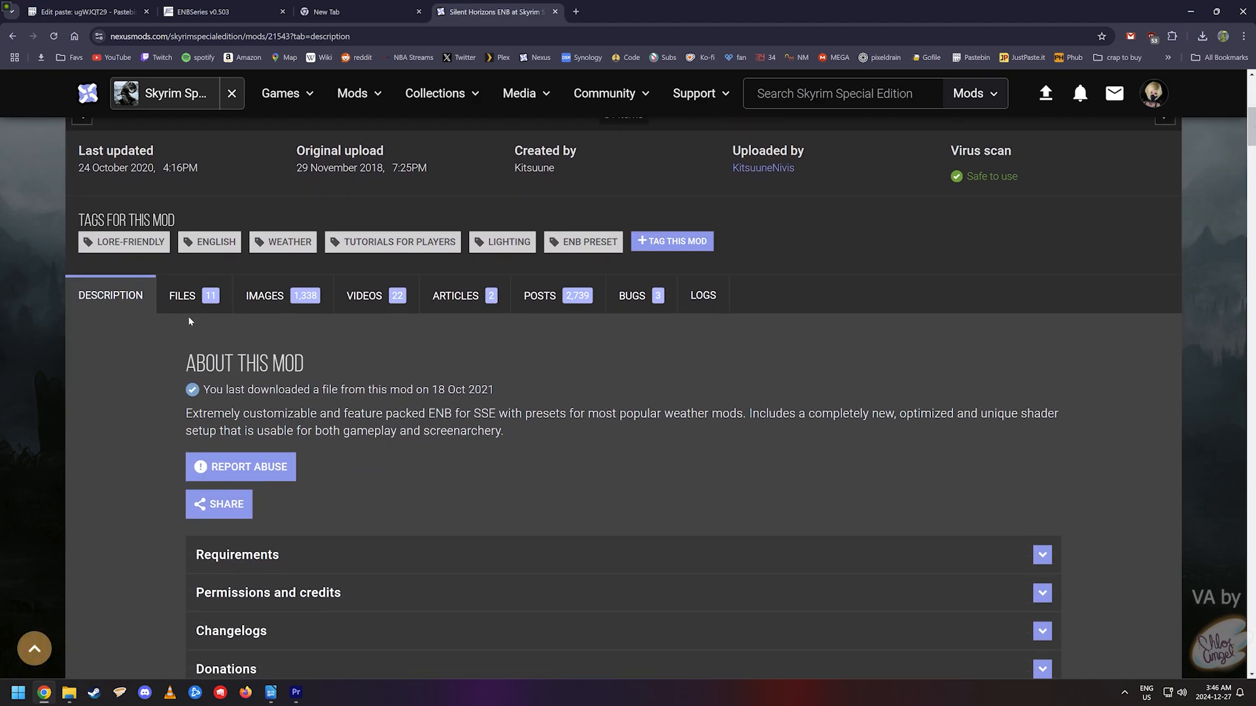
{"action": "left_click", "coordinate": [187, 294]}
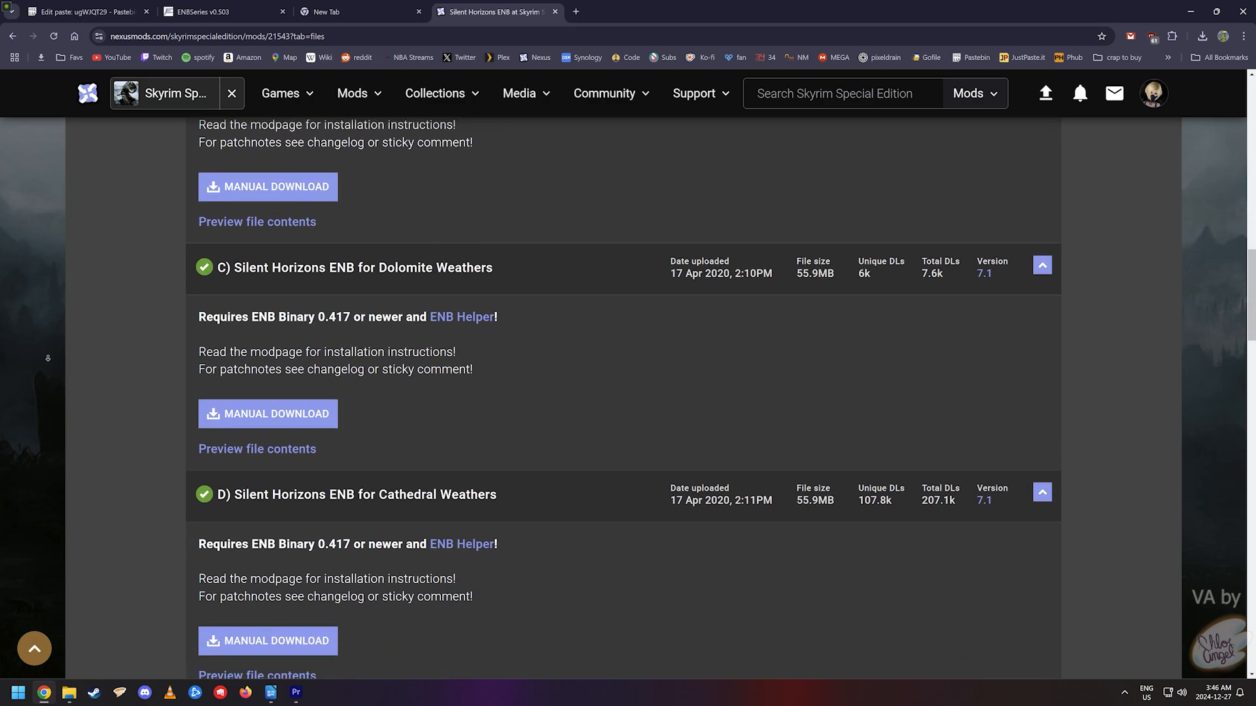
{"action": "middle_click", "coordinate": [52, 361]}
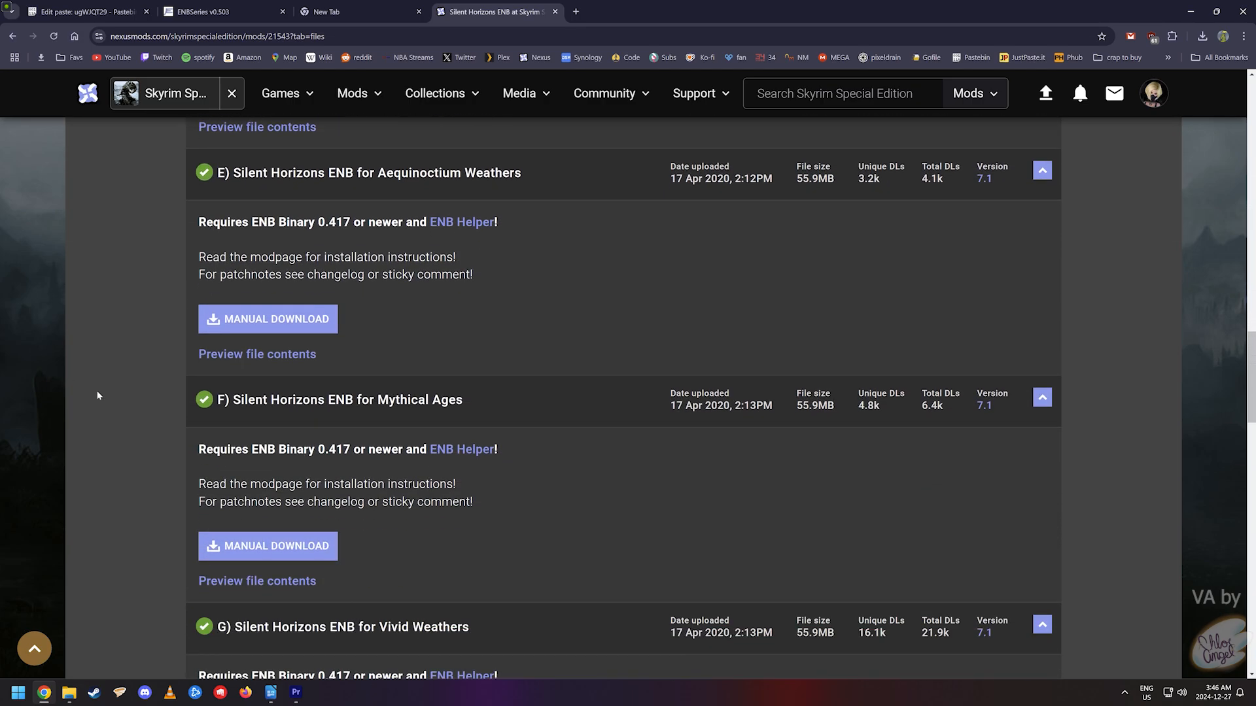
{"action": "scroll", "coordinate": [192, 412], "scroll_direction": "up", "scroll_amount": 15}
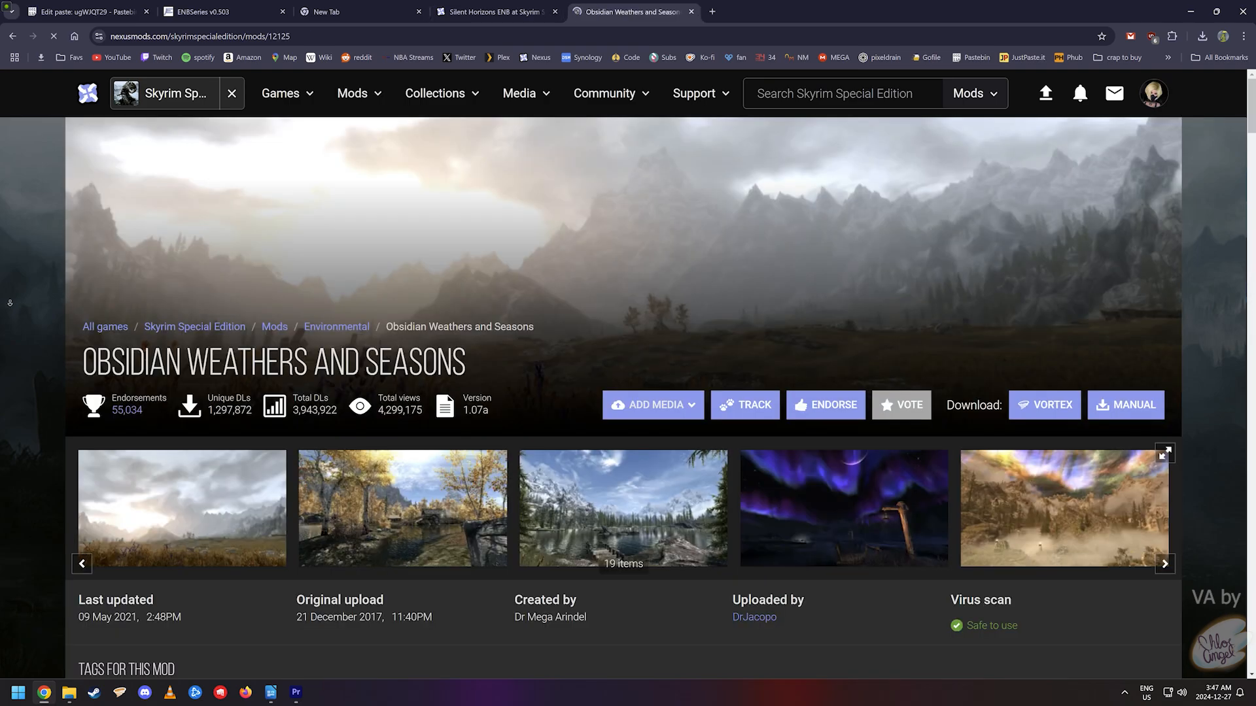
{"action": "middle_click", "coordinate": [9, 303]}
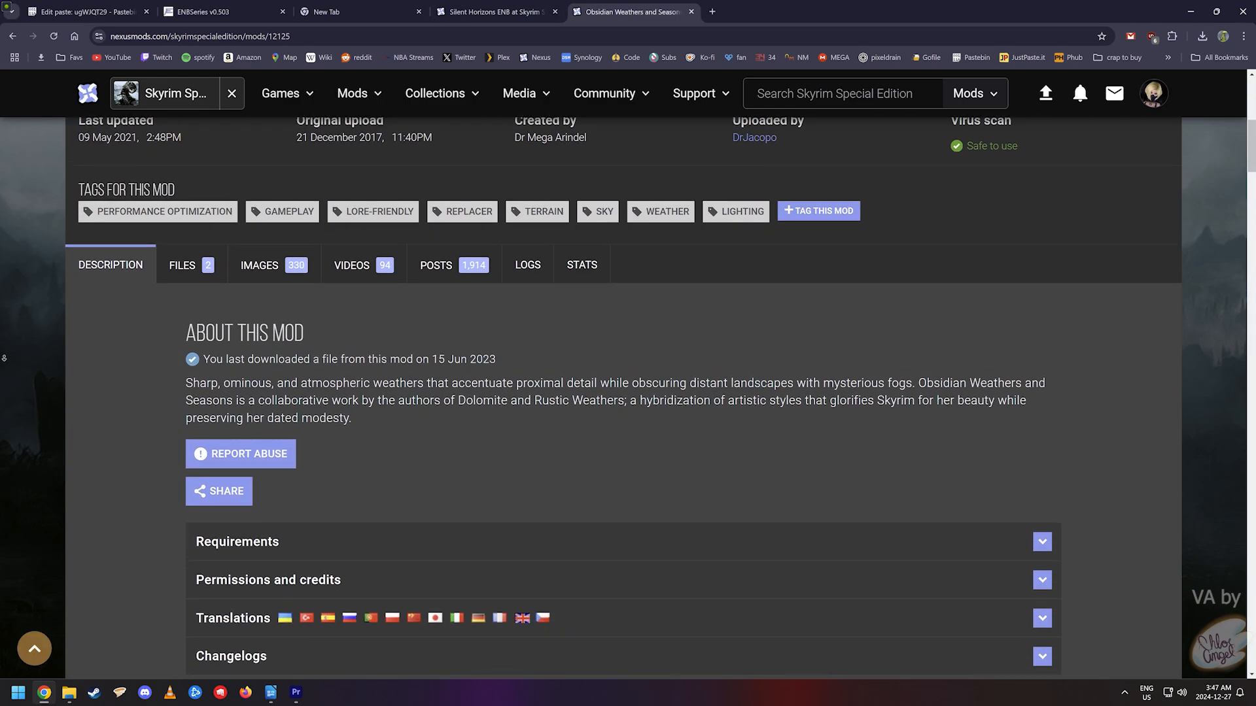
{"action": "left_click", "coordinate": [183, 221]}
{"action": "left_click", "coordinate": [297, 529]}
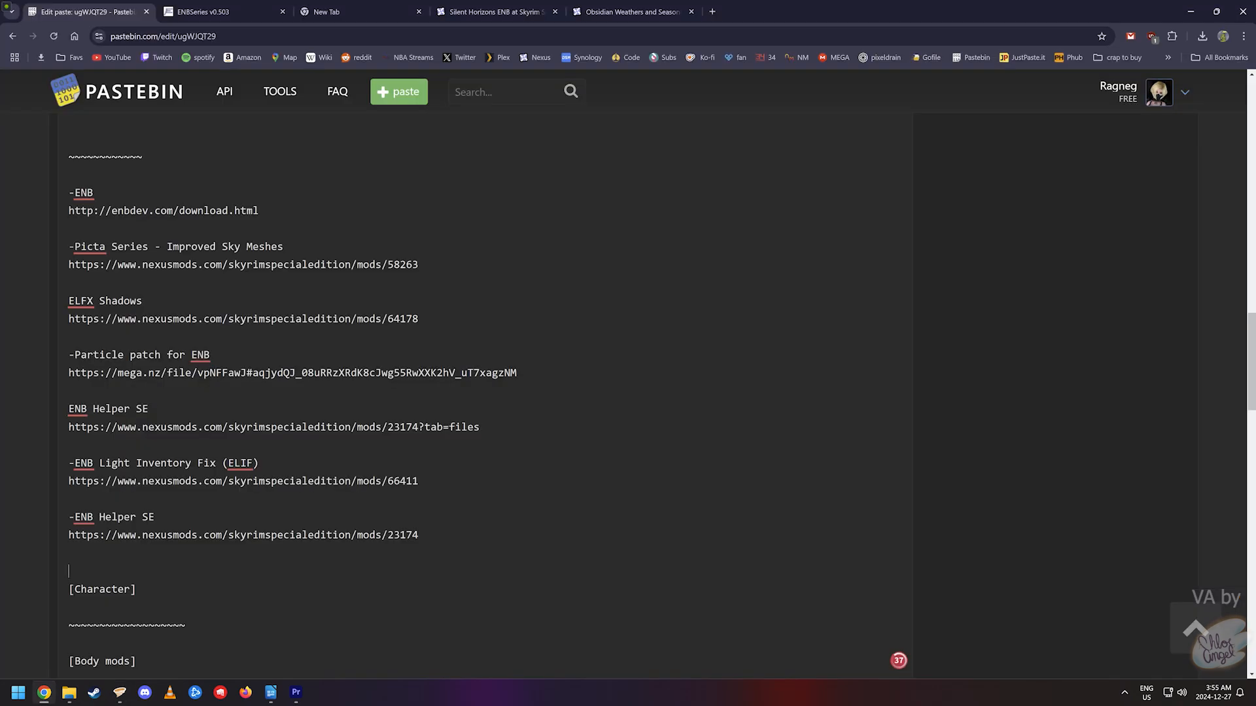
- Select the whole mega.nz particle patch download link in the Pastebin ENB list
{"action": "left_click_drag", "start_coordinate": [419, 535], "coordinate": [69, 247]}
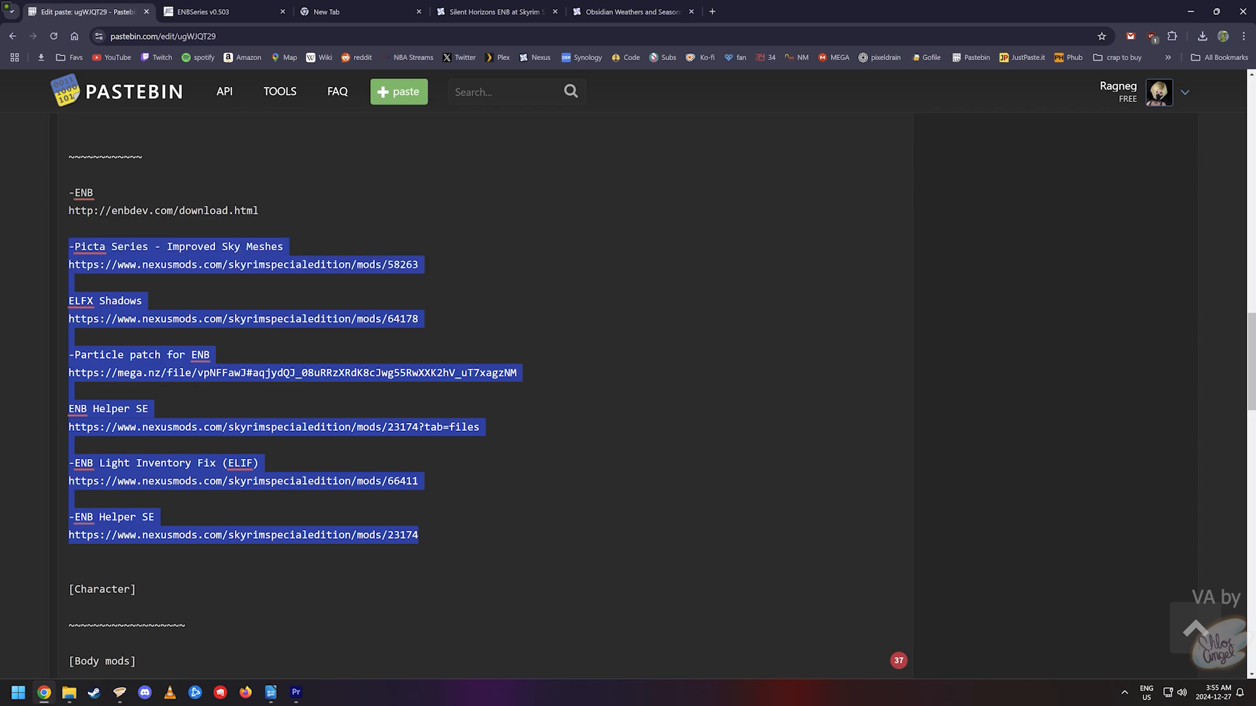
{"action": "left_click", "coordinate": [69, 553]}
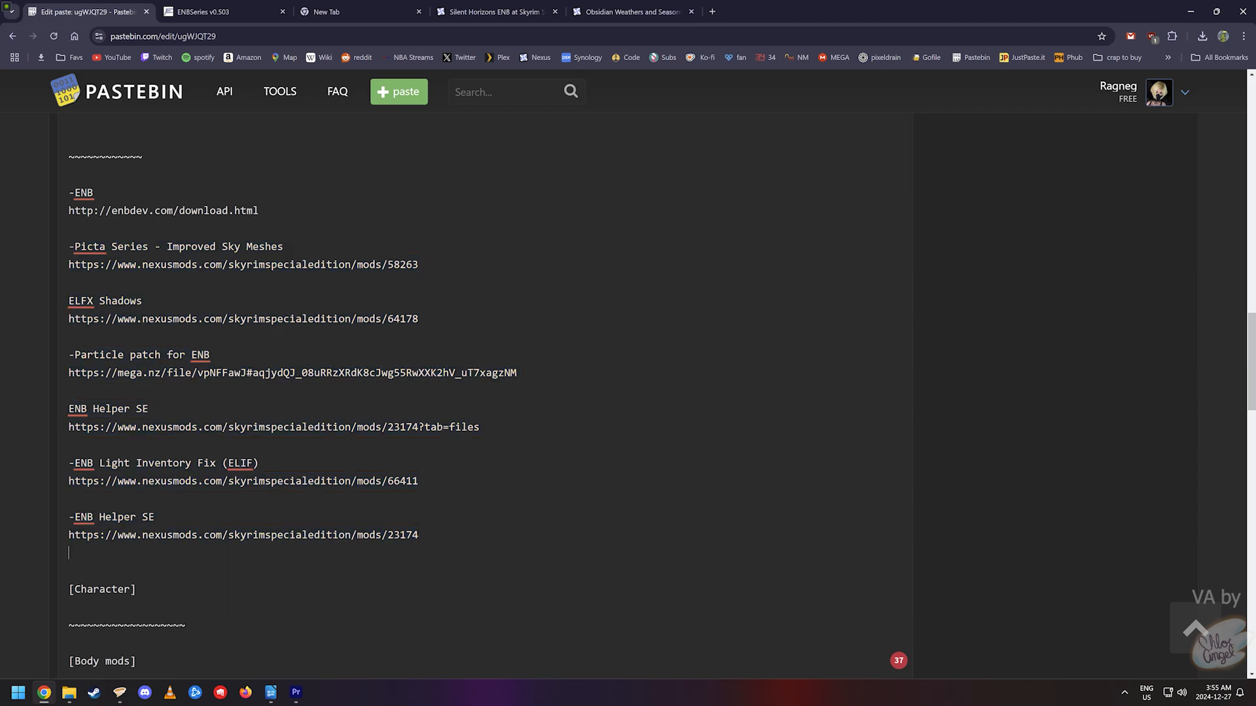
{"action": "triple_click", "coordinate": [292, 373]}
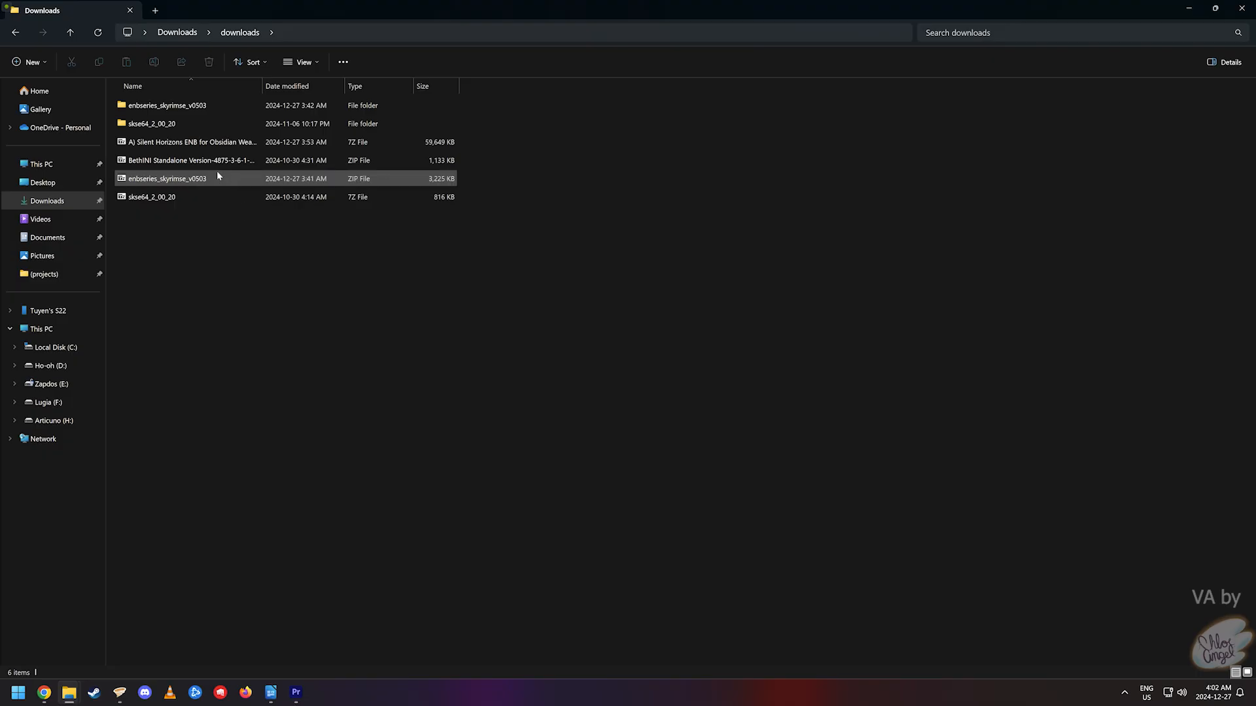
- Extract the Silent Horizons ENB archive into its own folder with 7-Zip
{"action": "right_click", "coordinate": [211, 143]}
{"action": "mouse_move", "coordinate": [291, 236]}
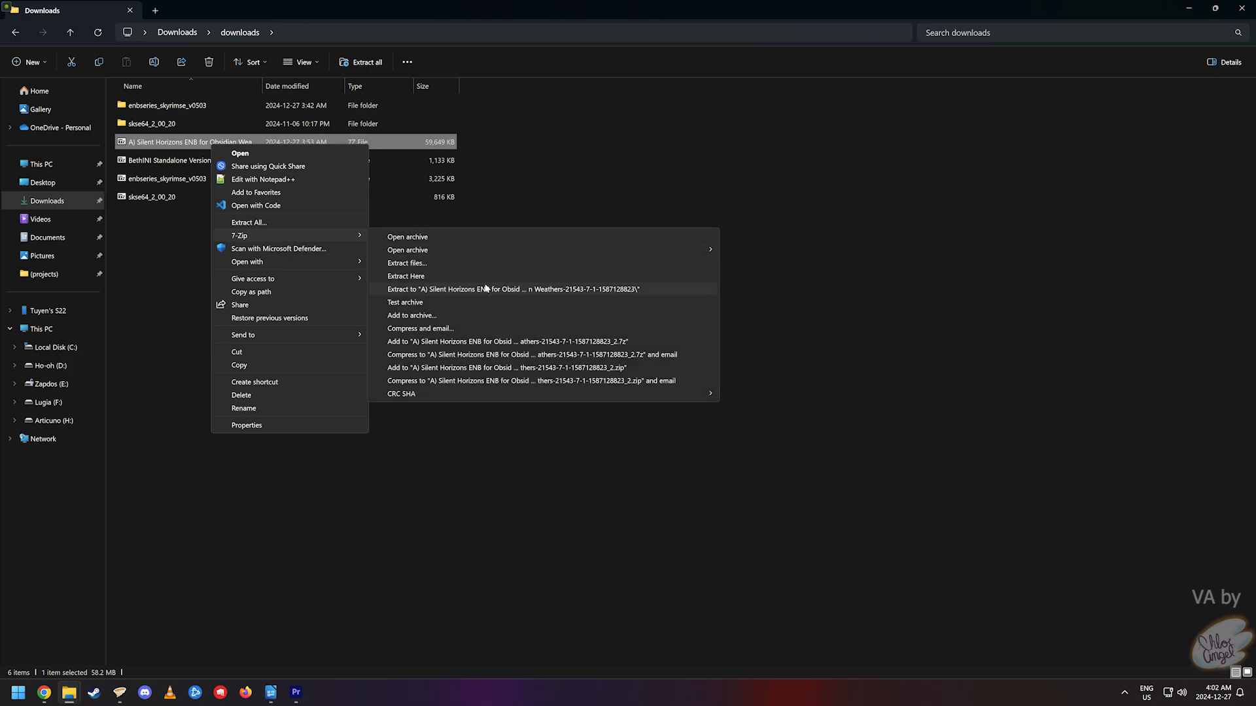
{"action": "left_click", "coordinate": [458, 288]}
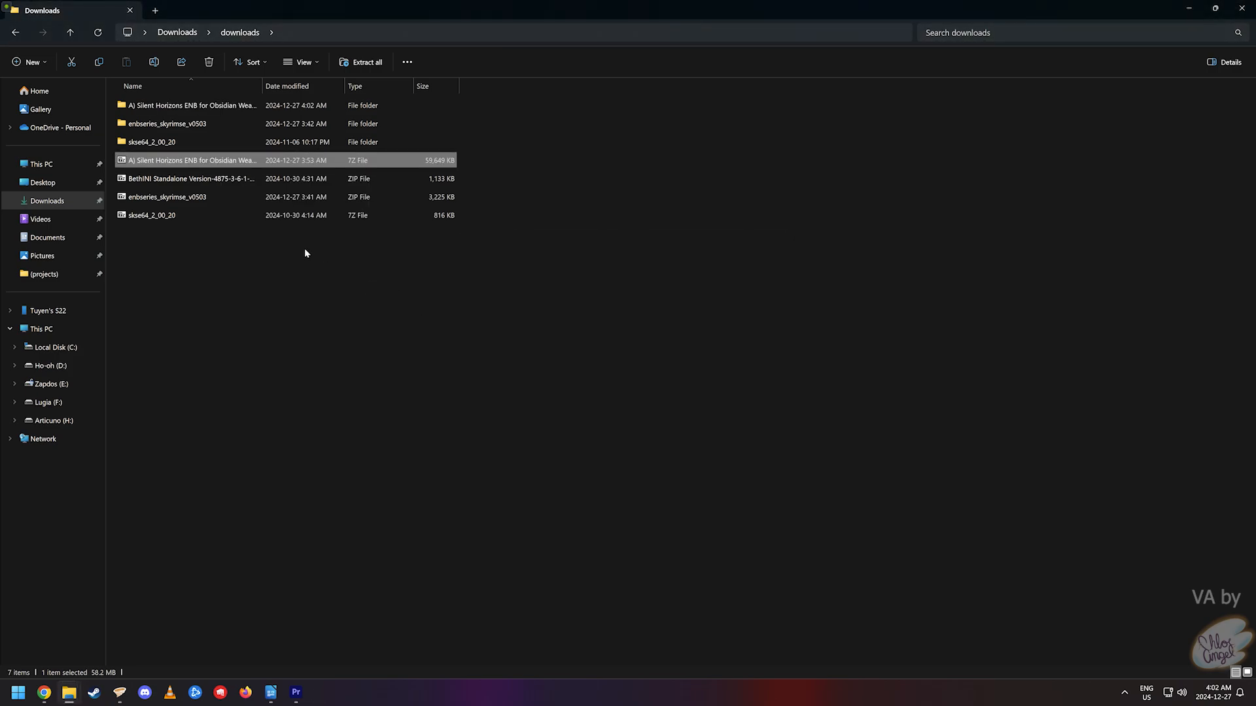
- Copy the three Silent Horizons 7.1 Obsidian Weathers preset files into the Skyrim Special Edition folder
{"action": "double_click", "coordinate": [239, 107]}
{"action": "double_click", "coordinate": [205, 124]}
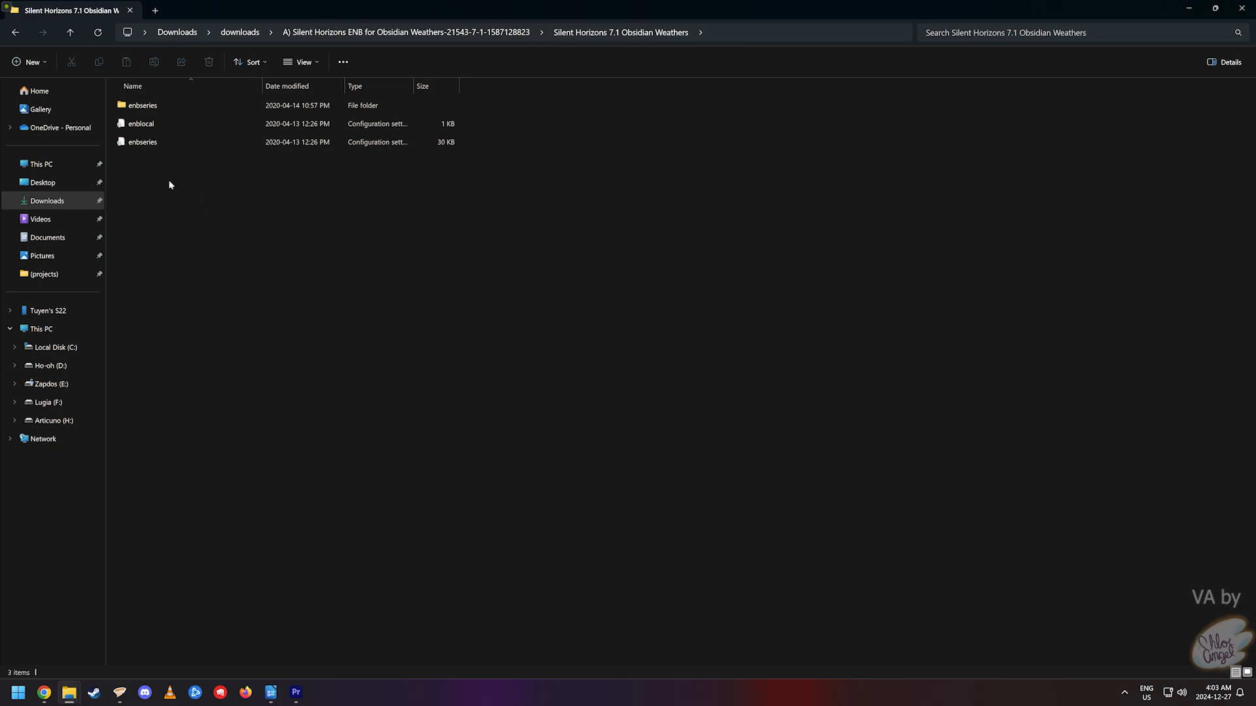
{"action": "left_click_drag", "start_coordinate": [172, 182], "coordinate": [119, 99]}
{"action": "key", "text": "ctrl+c"}
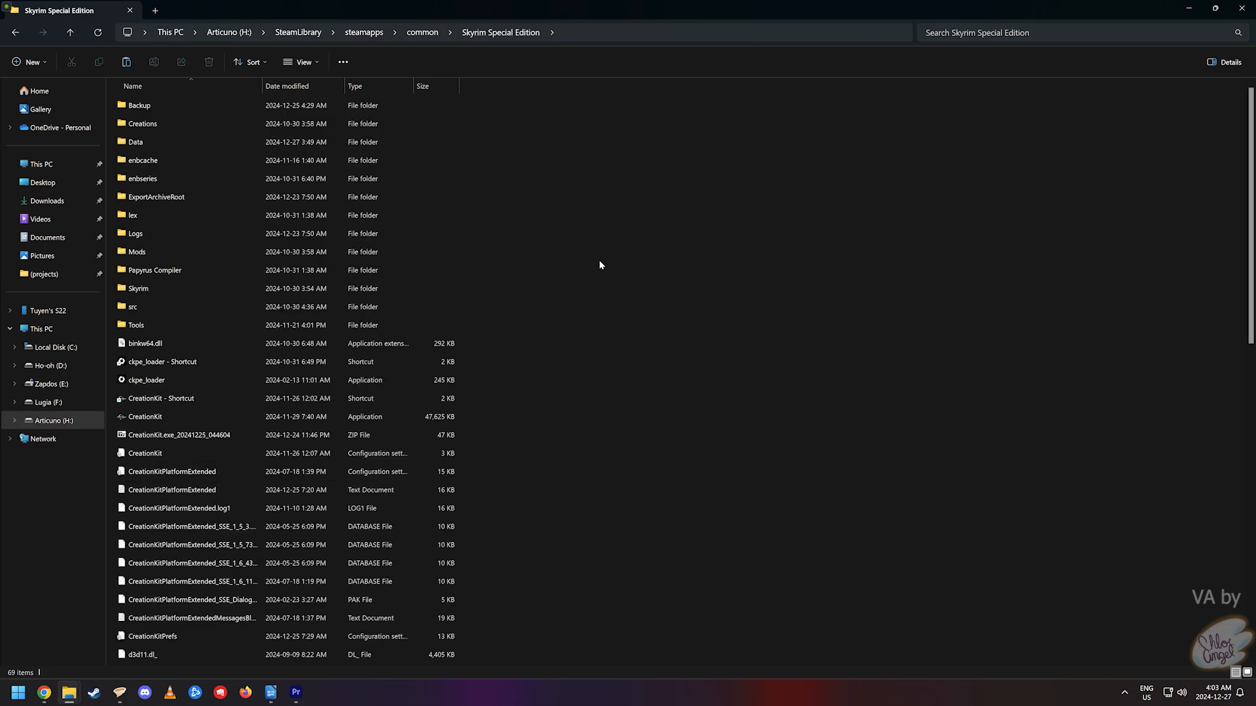
{"action": "right_click", "coordinate": [565, 215]}
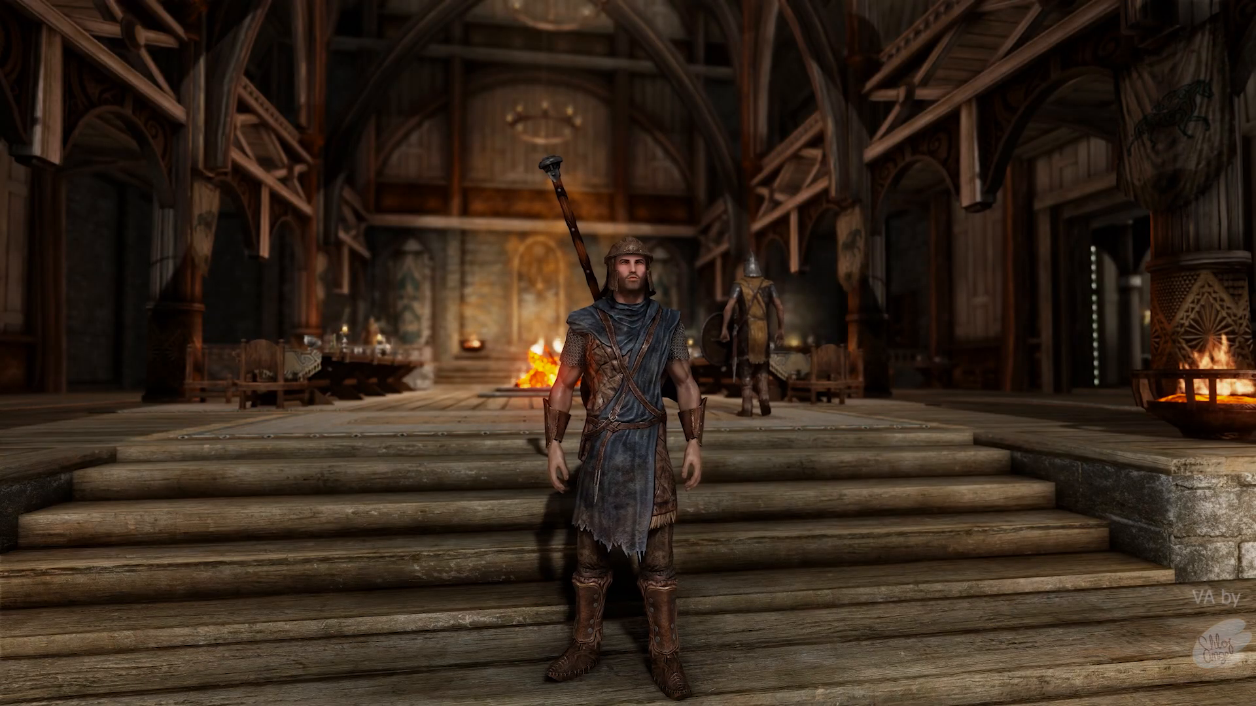
- Open the ENB menu and console, and expand the ENBEFFECTPOSTPASS.FX shader parameters
{"action": "key", "text": "shift+Return"}
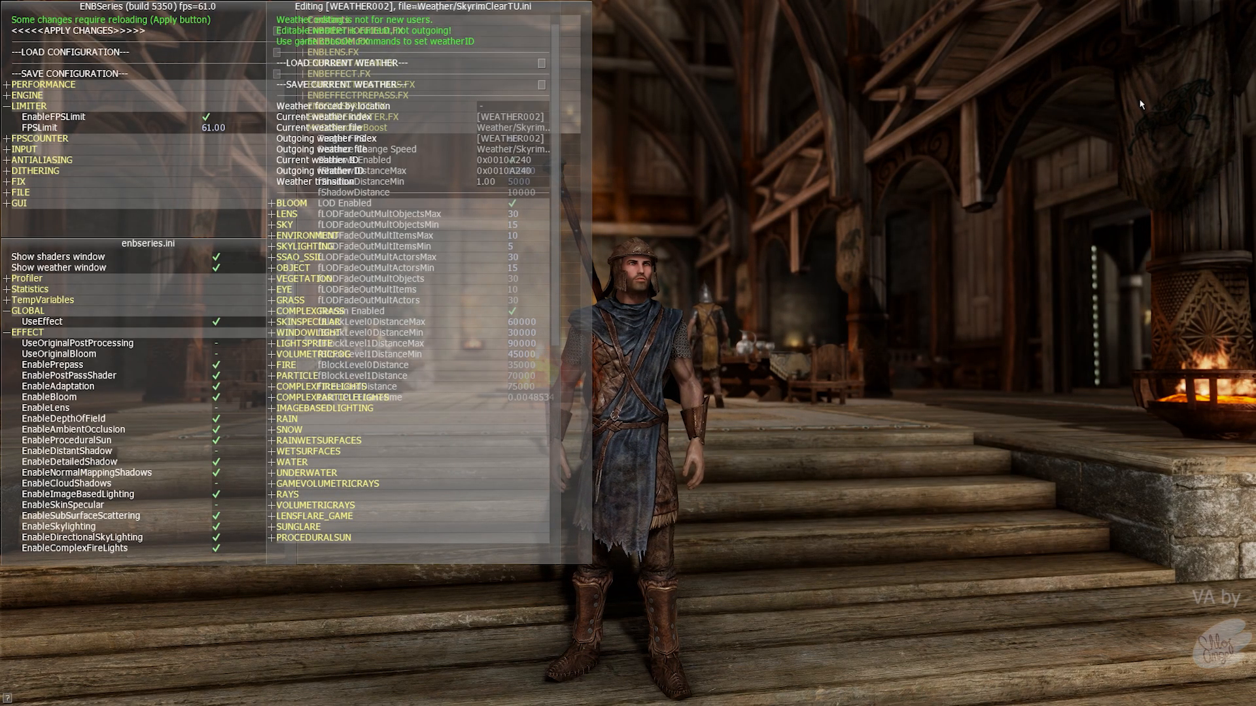
{"action": "key", "text": "grave"}
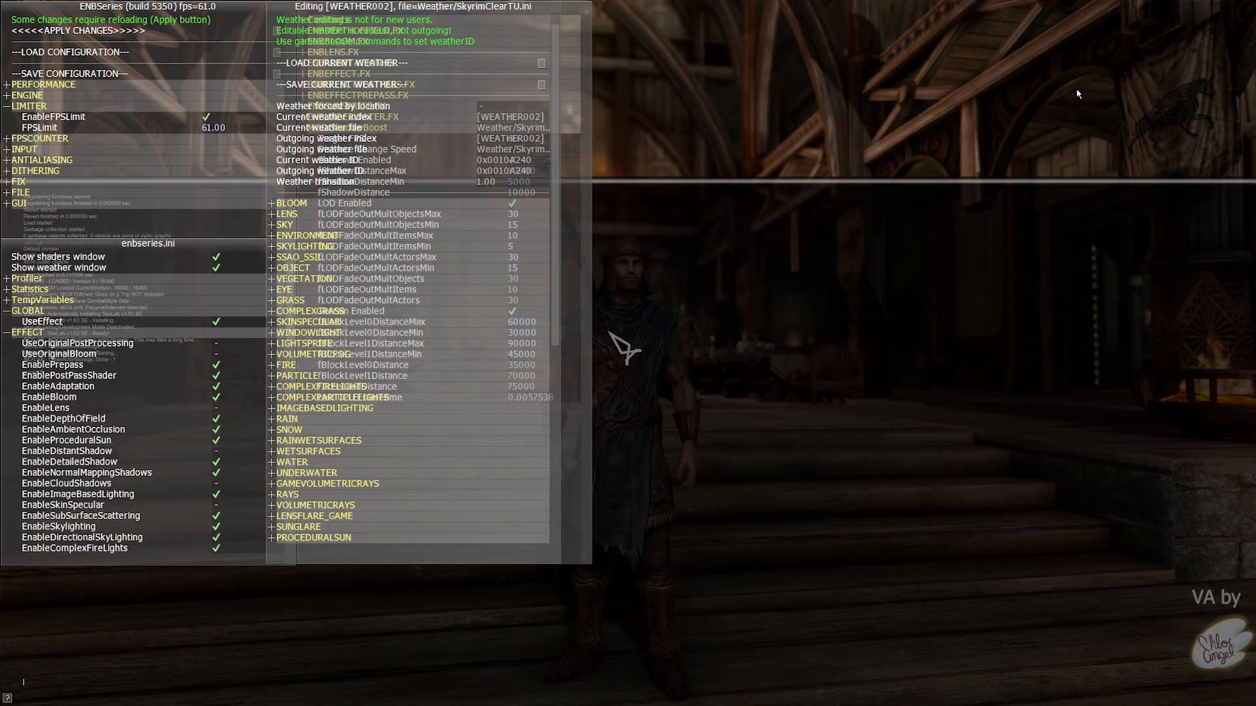
{"action": "left_click_drag", "start_coordinate": [443, 7], "coordinate": [781, 9]}
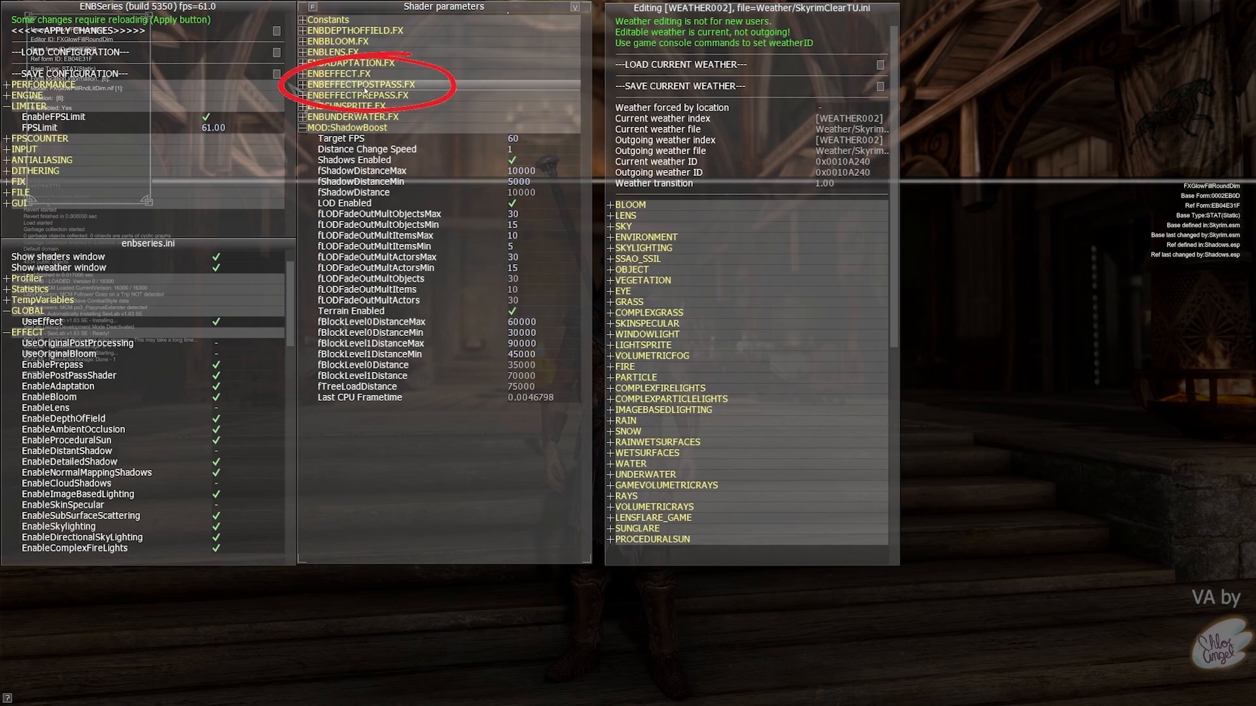
{"action": "left_click", "coordinate": [419, 85]}
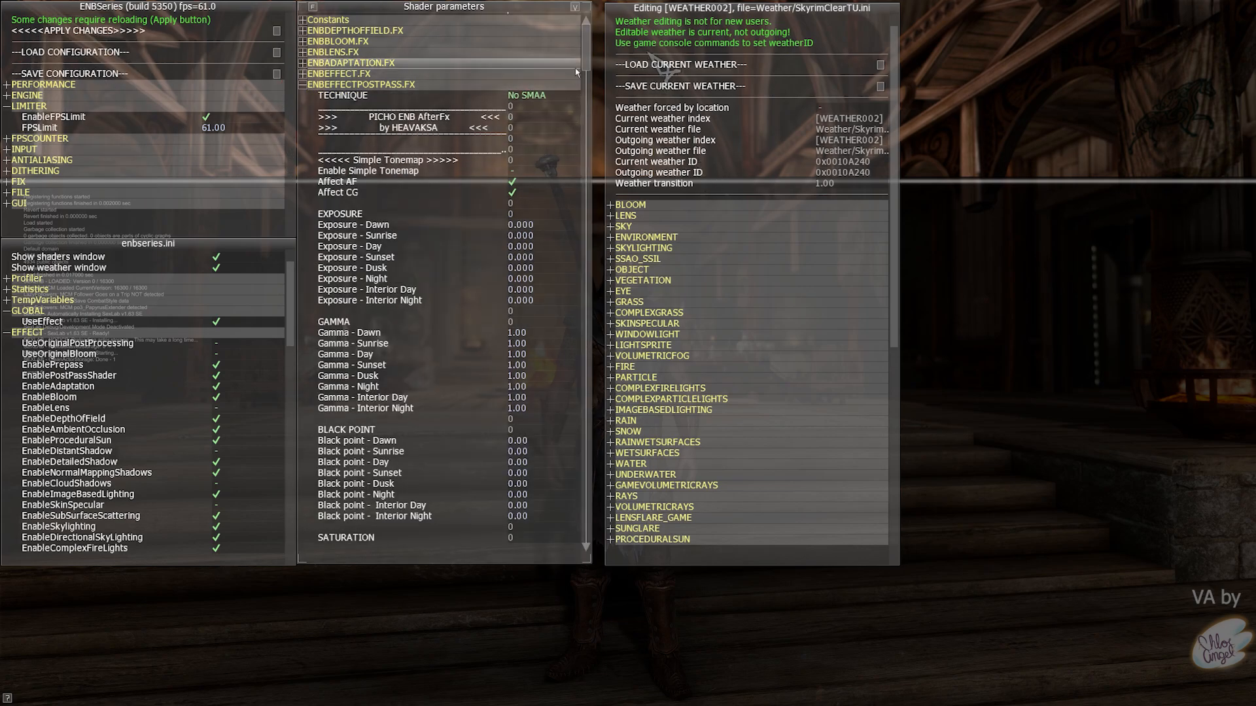
{"action": "scroll", "coordinate": [574, 74], "scroll_direction": "down", "scroll_amount": 15}
{"action": "left_click_drag", "start_coordinate": [600, 157], "coordinate": [602, 217]}
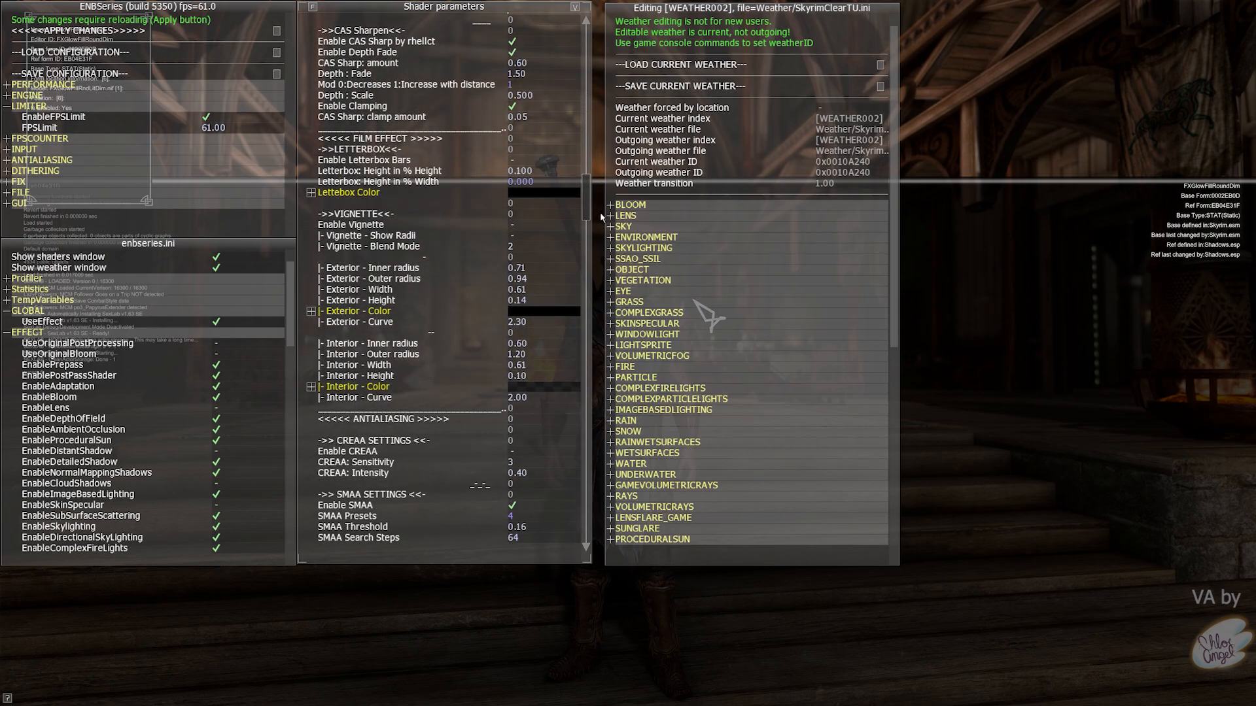
- Toggle Letterbox Bars and Vignette on and off, leaving both disabled
{"action": "left_click", "coordinate": [527, 151]}
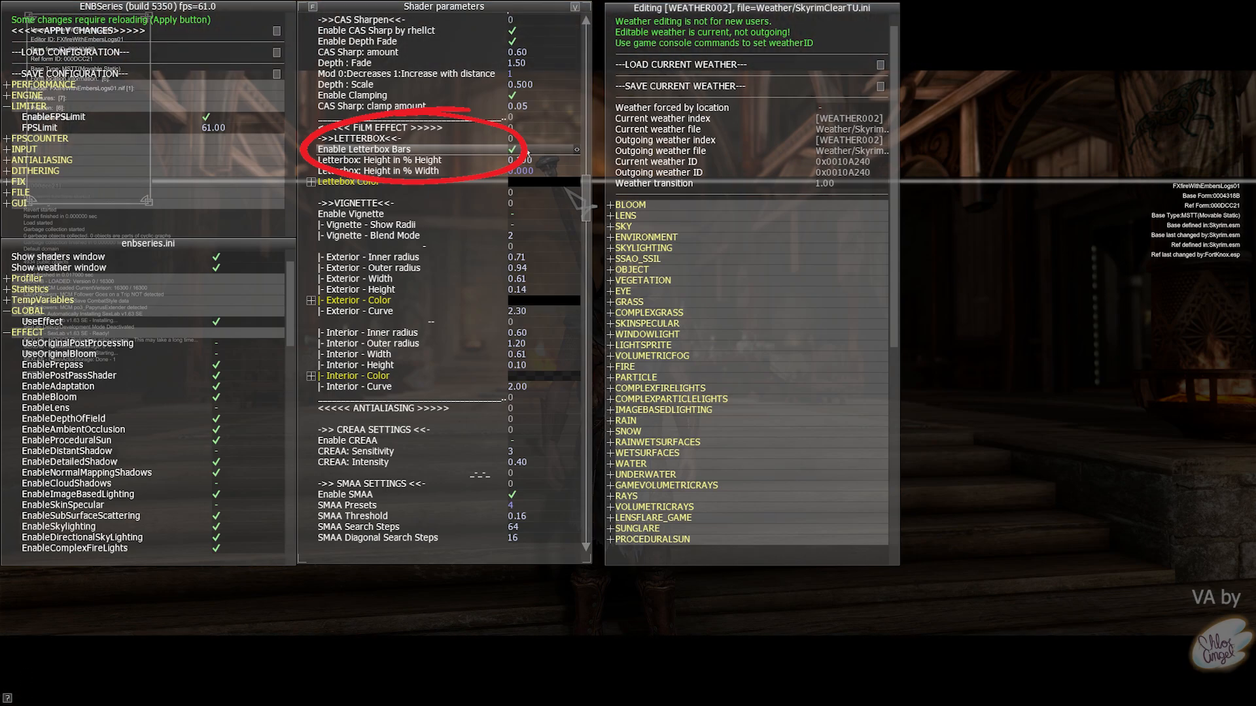
{"action": "left_click", "coordinate": [527, 153]}
{"action": "left_click", "coordinate": [528, 153]}
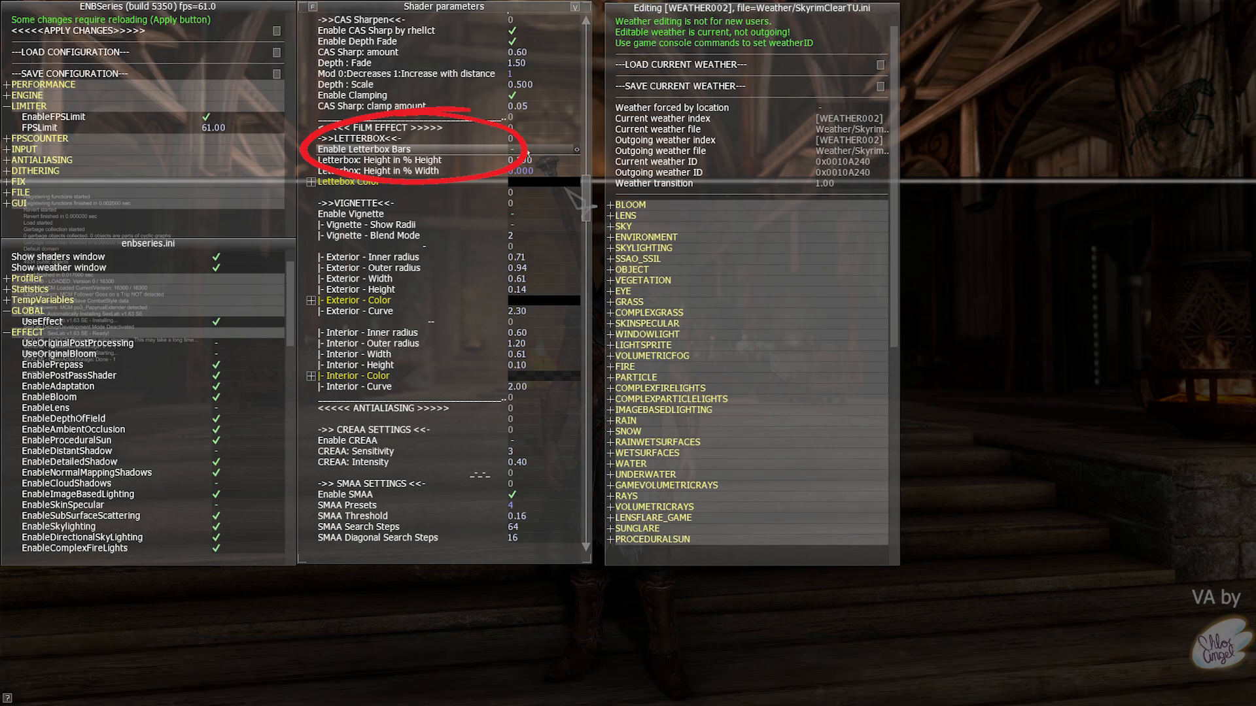
{"action": "left_click", "coordinate": [527, 153]}
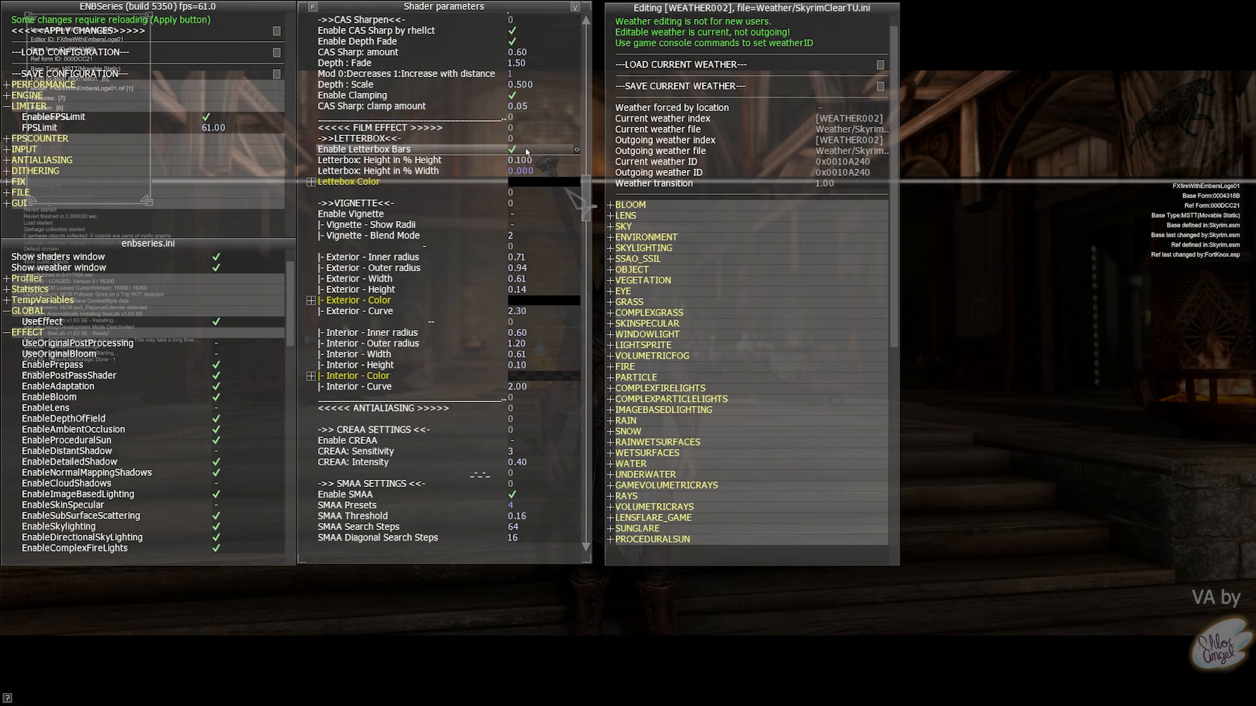
{"action": "left_click", "coordinate": [527, 153]}
{"action": "left_click", "coordinate": [516, 217]}
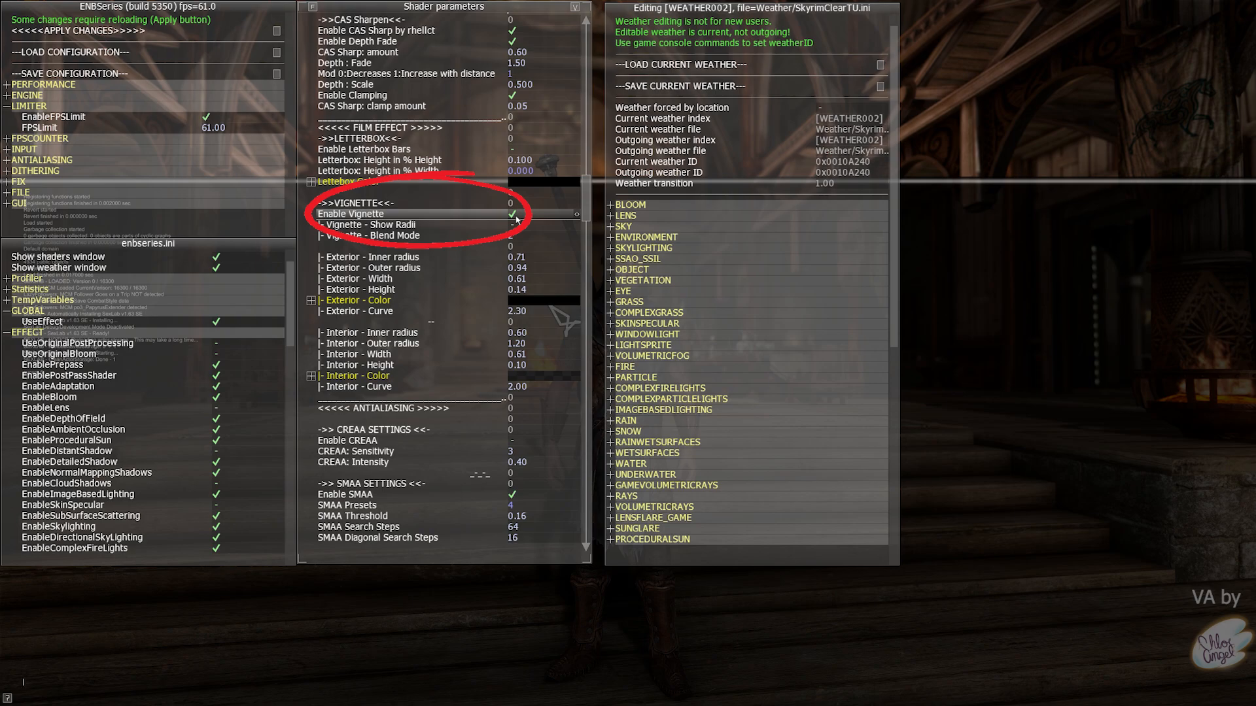
{"action": "left_click", "coordinate": [516, 217]}
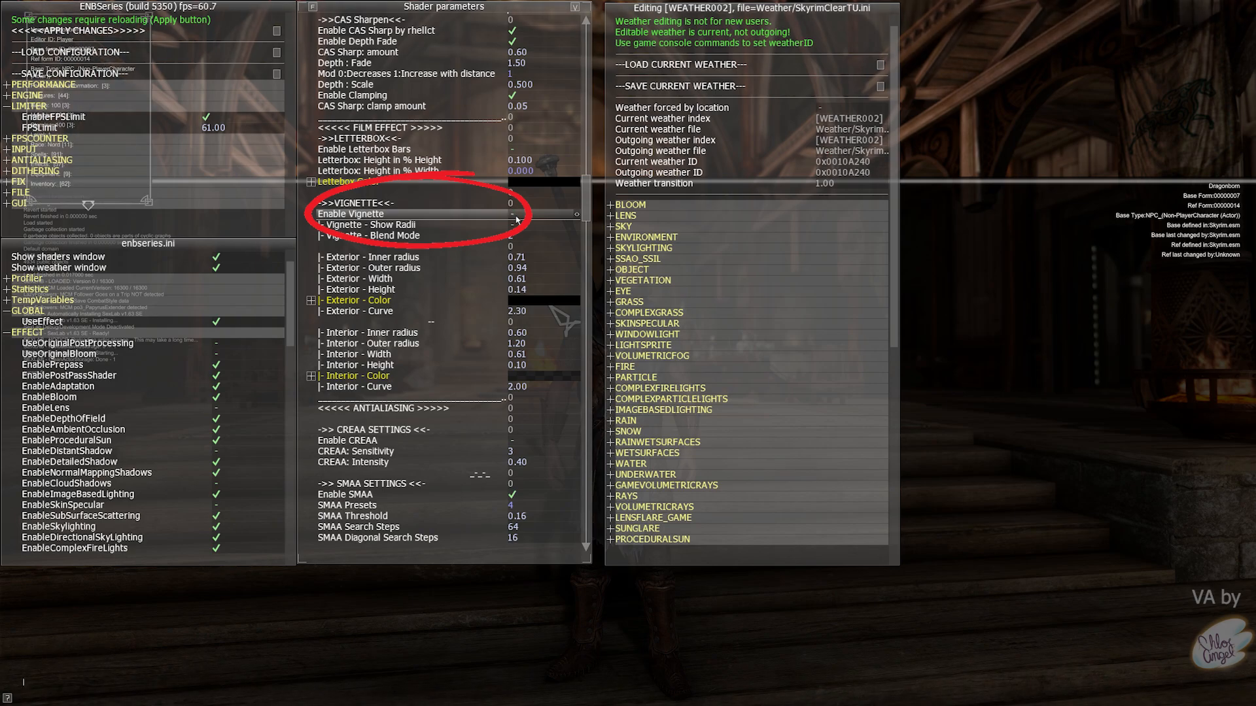
- Toggle EnableLens on and off, leaving the lens effect disabled
{"action": "scroll", "coordinate": [228, 355], "scroll_direction": "down", "scroll_amount": 3}
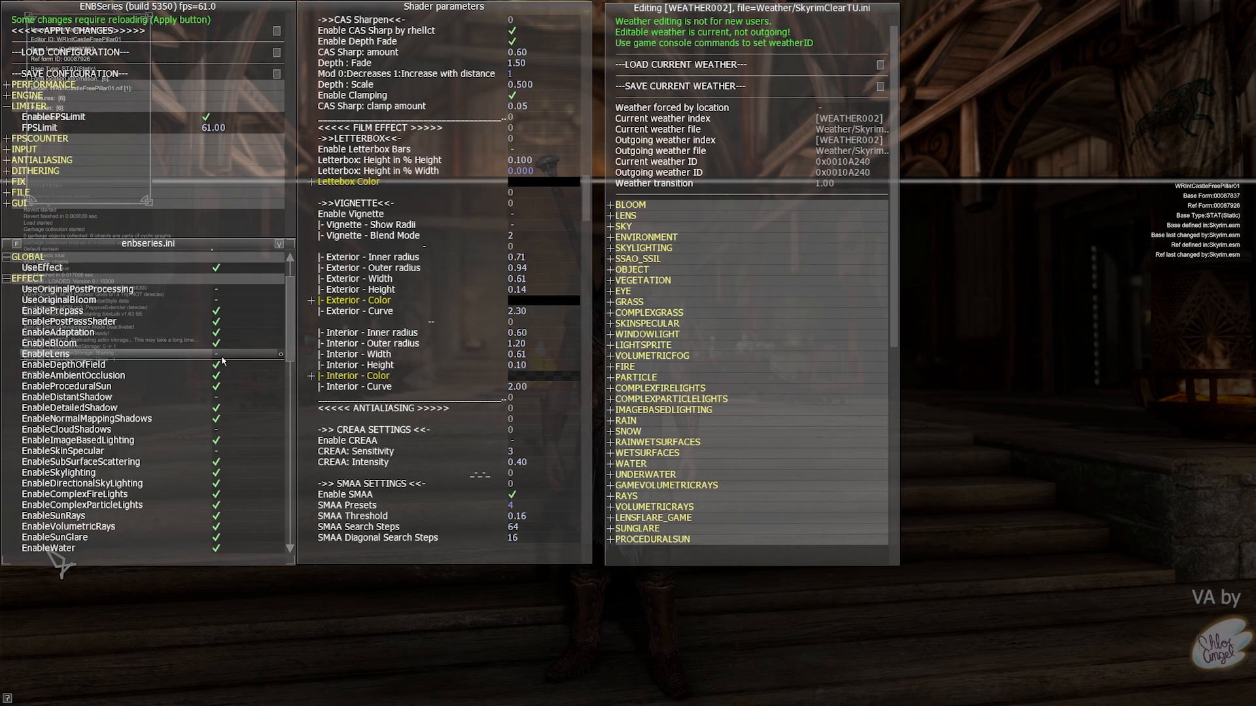
{"action": "left_click", "coordinate": [215, 360]}
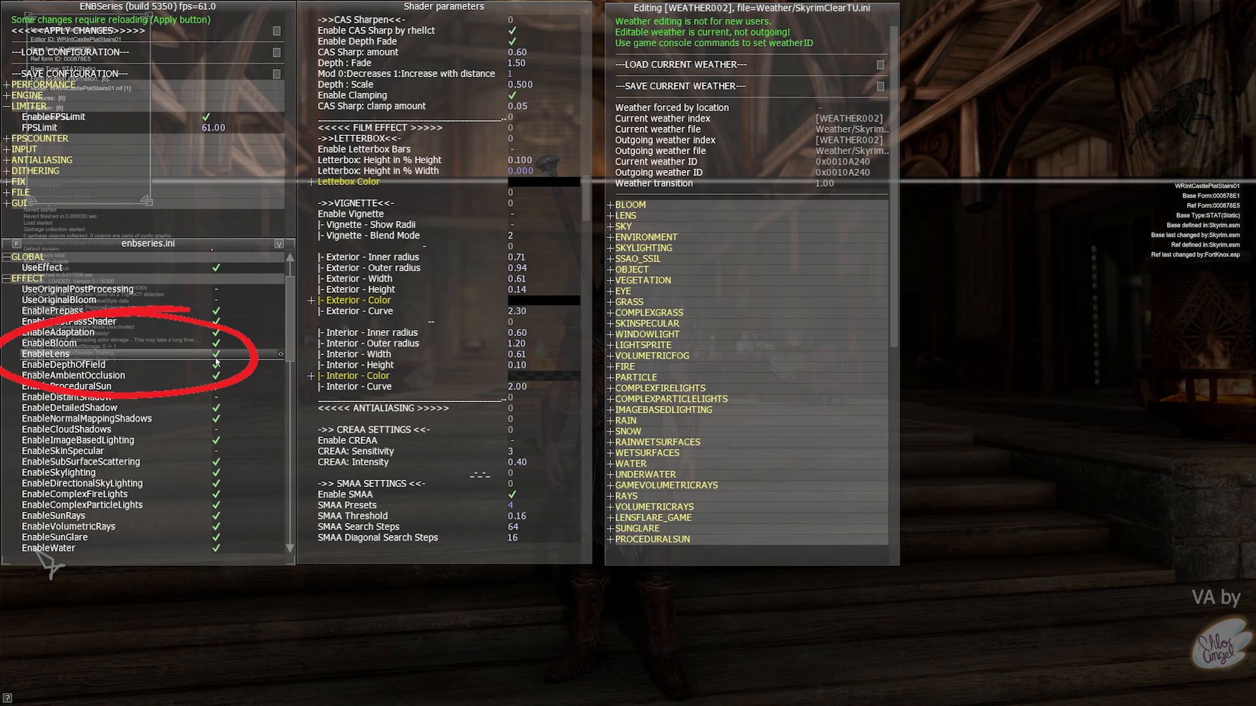
{"action": "left_click", "coordinate": [216, 359]}
{"action": "left_click", "coordinate": [215, 359]}
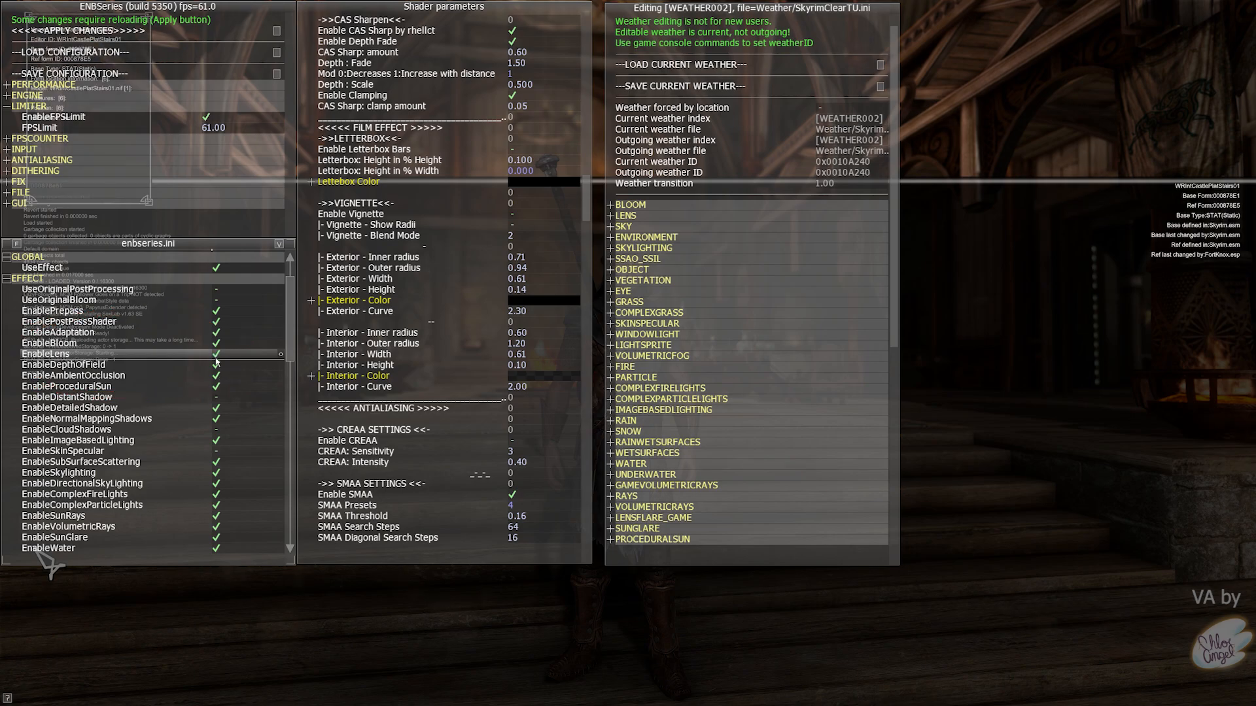
{"action": "left_click", "coordinate": [216, 359]}
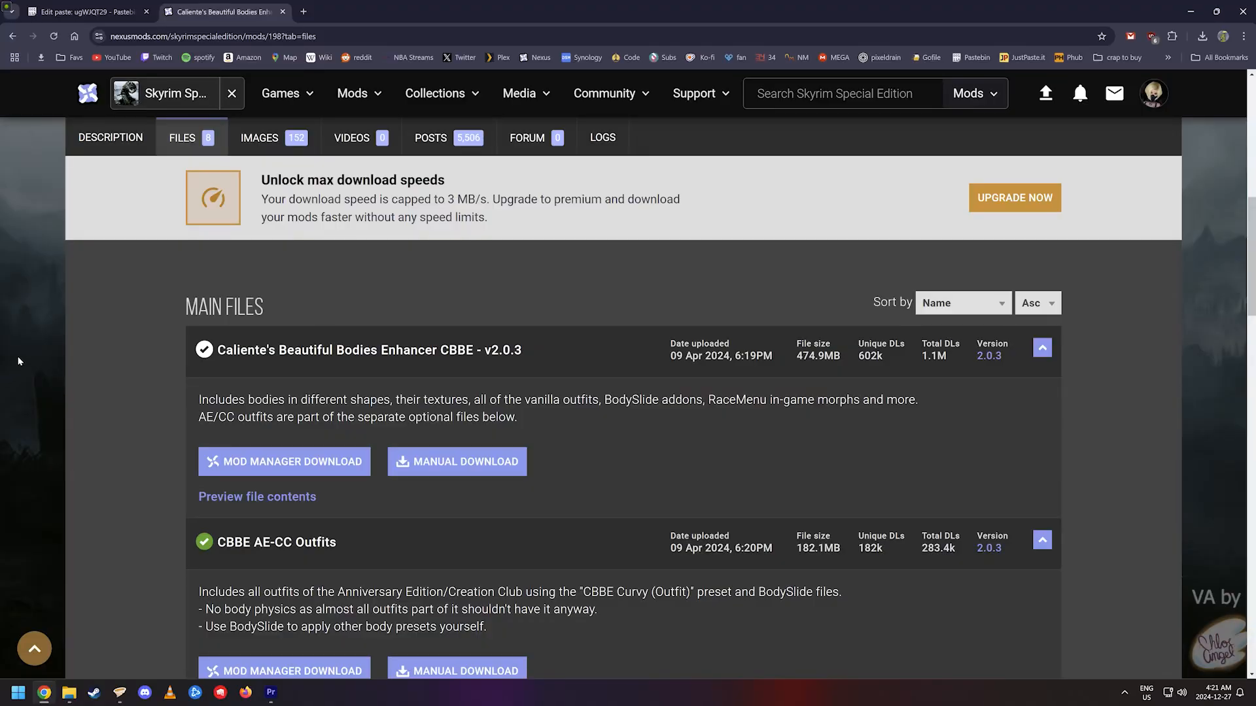
- Show in-game footage of the character in the lantern-lit room with the new ENB preset
{"action": "scroll", "coordinate": [19, 360], "scroll_direction": "down", "scroll_amount": 2}
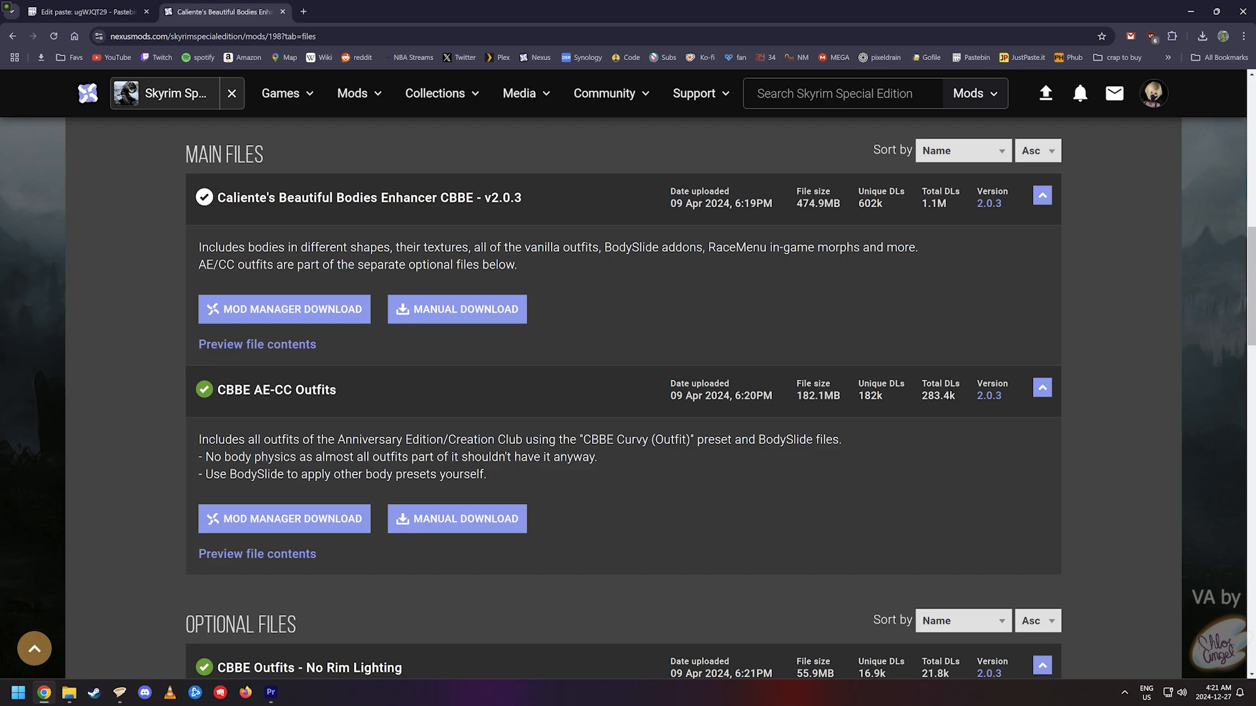
- Bring up and dismiss a context menu on the CBBE files page without choosing anything
{"action": "right_click", "coordinate": [528, 340]}
{"action": "left_click", "coordinate": [34, 298]}
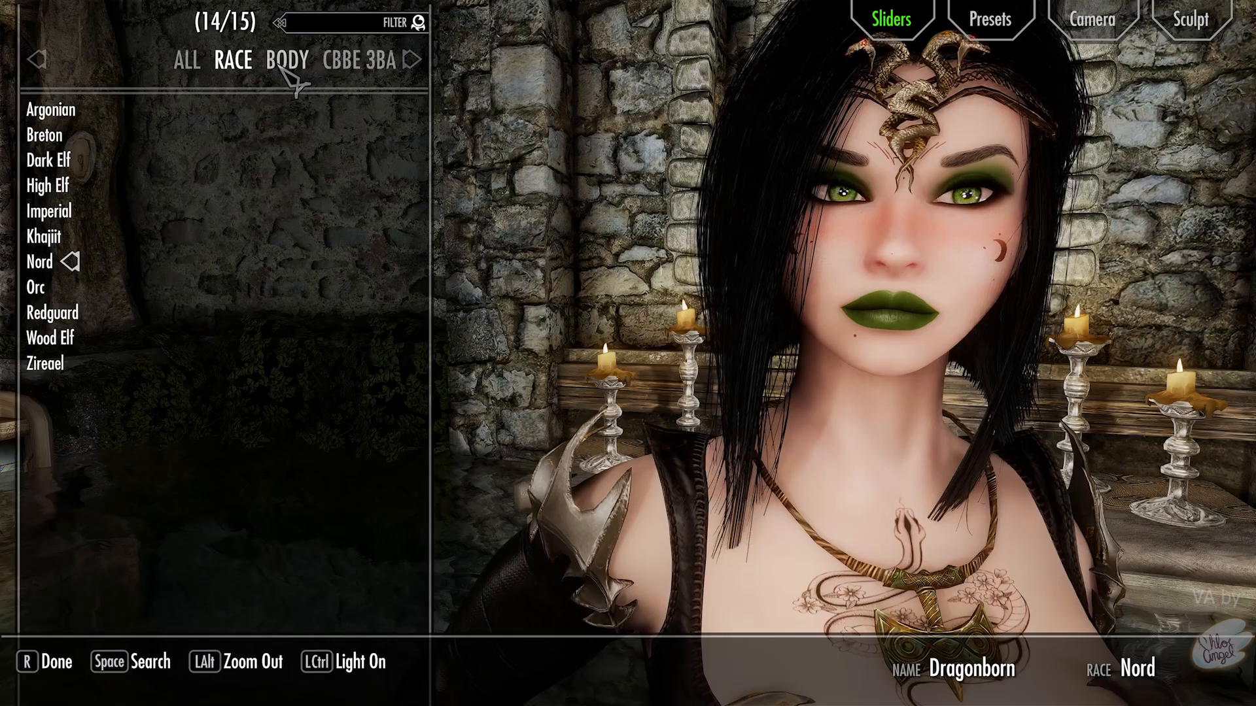
- In RaceMenu, set Eye Color to 1172 on EYES and change the Hair slider to about 663
{"action": "left_click", "coordinate": [337, 65]}
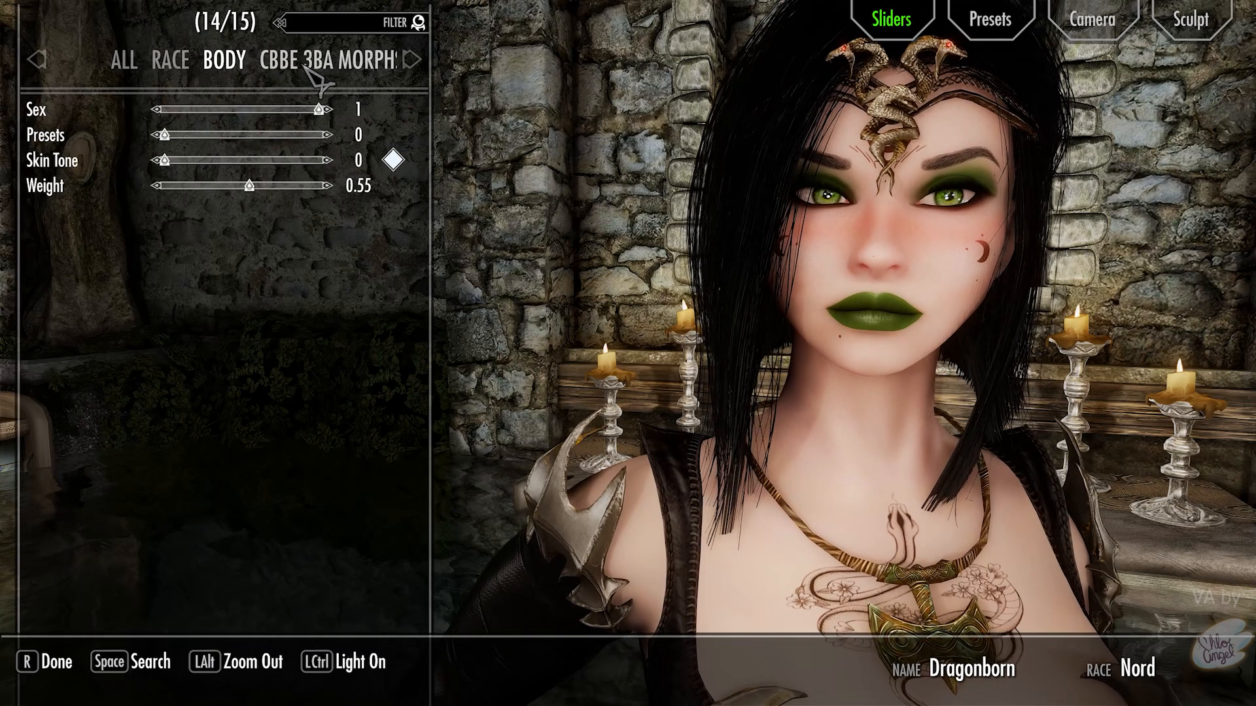
{"action": "left_click", "coordinate": [338, 65]}
{"action": "left_click", "coordinate": [337, 66]}
{"action": "left_click", "coordinate": [337, 66]}
{"action": "left_click", "coordinate": [337, 65]}
{"action": "left_click", "coordinate": [337, 65]}
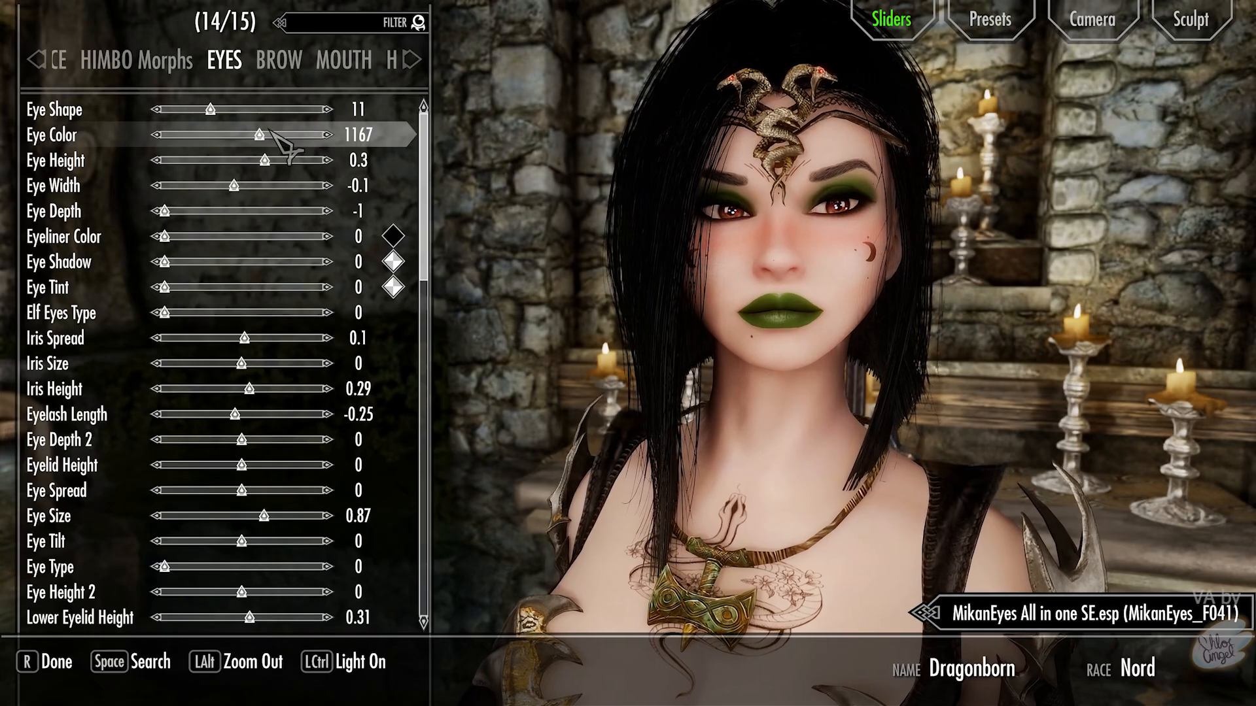
{"action": "key", "text": "Right"}
{"action": "key", "text": "Right"}
{"action": "key", "text": "Right"}
{"action": "key", "text": "Right"}
{"action": "key", "text": "Right"}
{"action": "key", "text": "Right"}
{"action": "key", "text": "Right"}
{"action": "key", "text": "Right"}
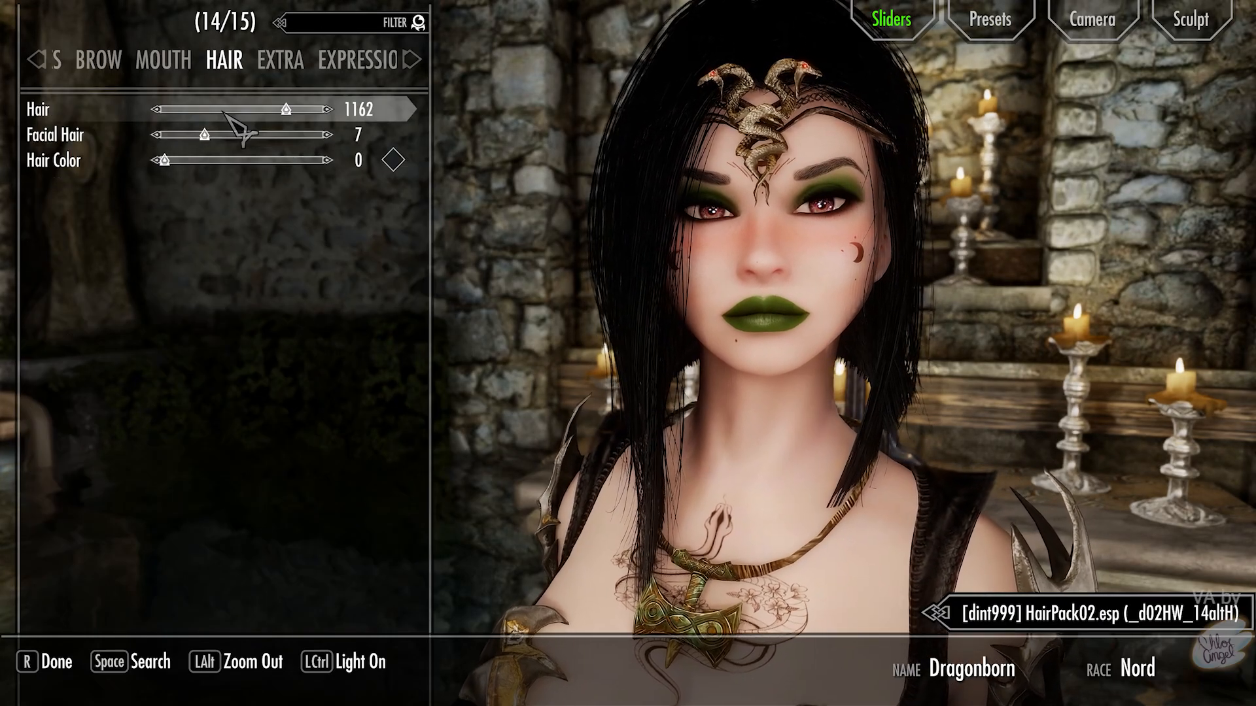
{"action": "left_click", "coordinate": [233, 109]}
{"action": "key", "text": "Right"}
{"action": "key", "text": "Right"}
{"action": "key", "text": "Right"}
{"action": "key", "text": "Right"}
{"action": "key", "text": "Right"}
{"action": "key", "text": "Right"}
{"action": "key", "text": "Right"}
{"action": "key", "text": "Right"}
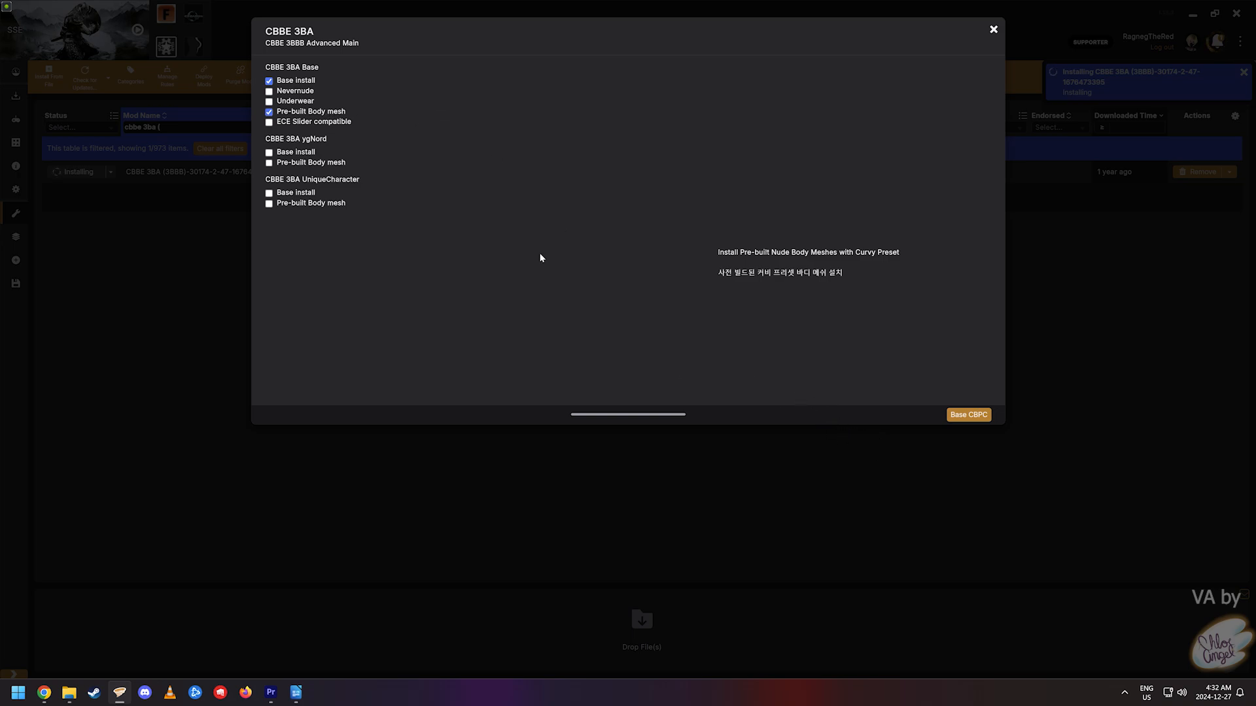
- Advance the CBBE 3BA installer to Base CBPC, keeping the Performance (Balanced) ini
{"action": "left_click", "coordinate": [967, 414]}
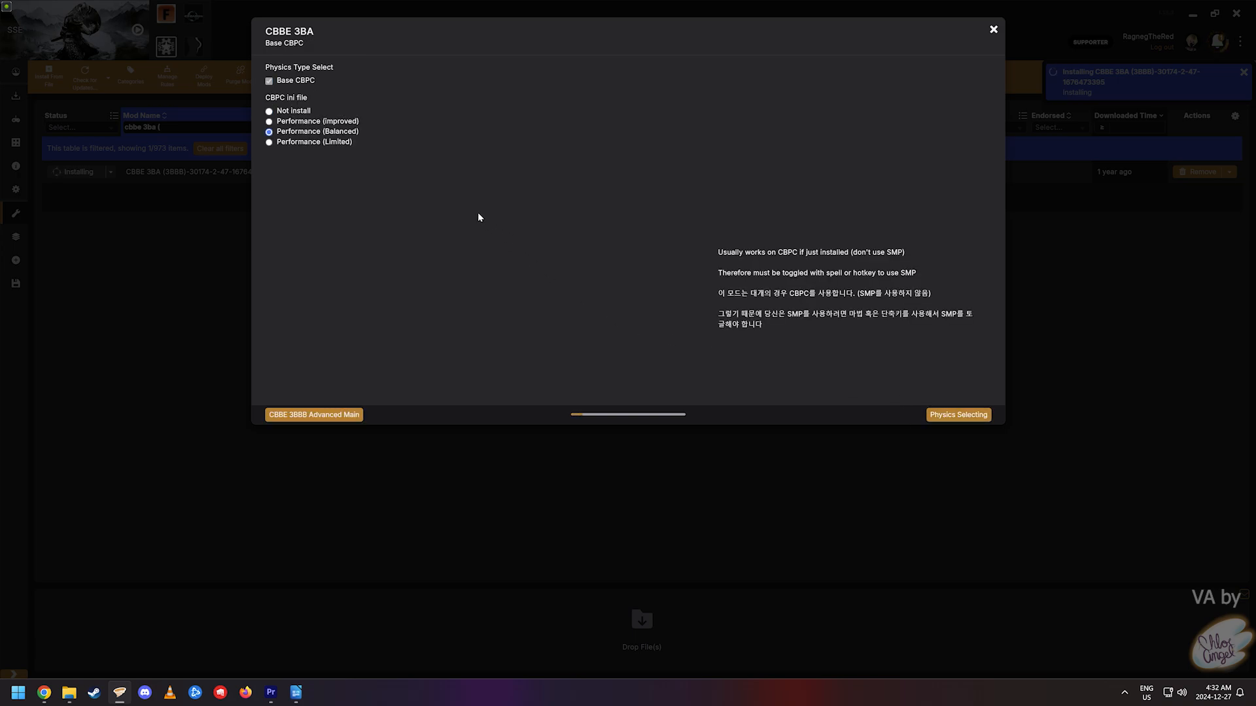
{"action": "mouse_move", "coordinate": [343, 123]}
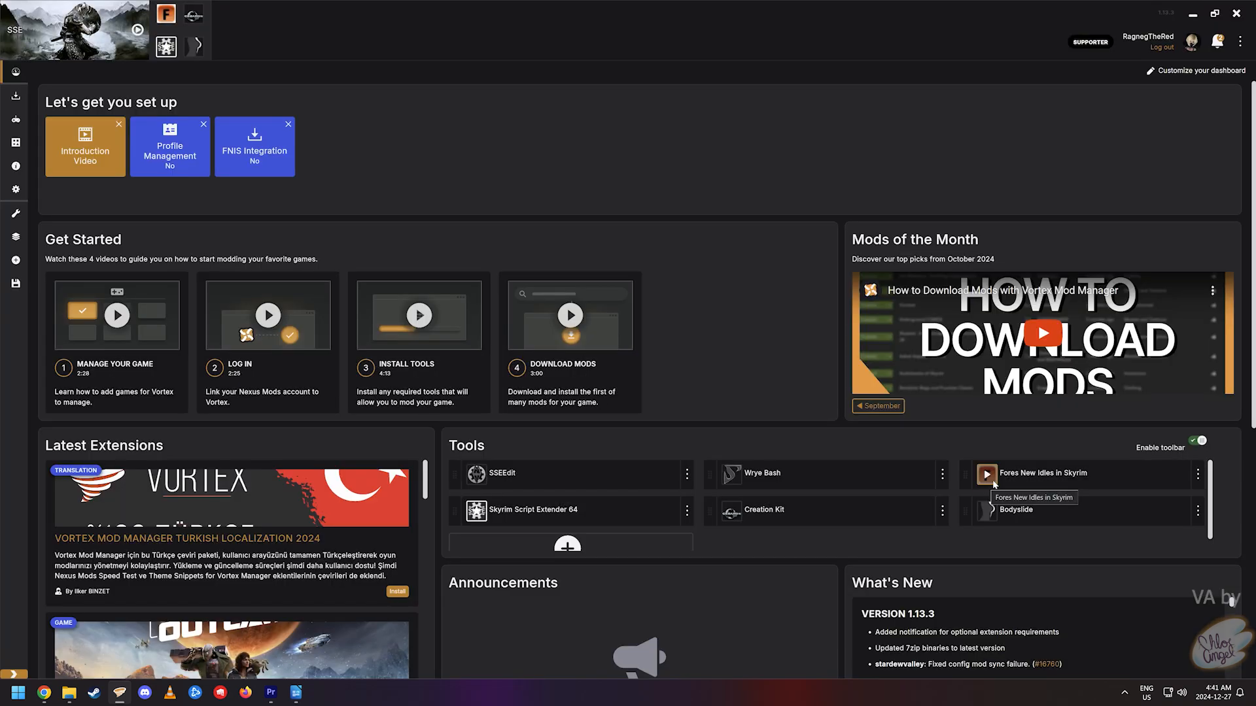
- Run FNIS with the SKELETON Arm Fix patch ticked and update the behaviour files
{"action": "left_click", "coordinate": [992, 482]}
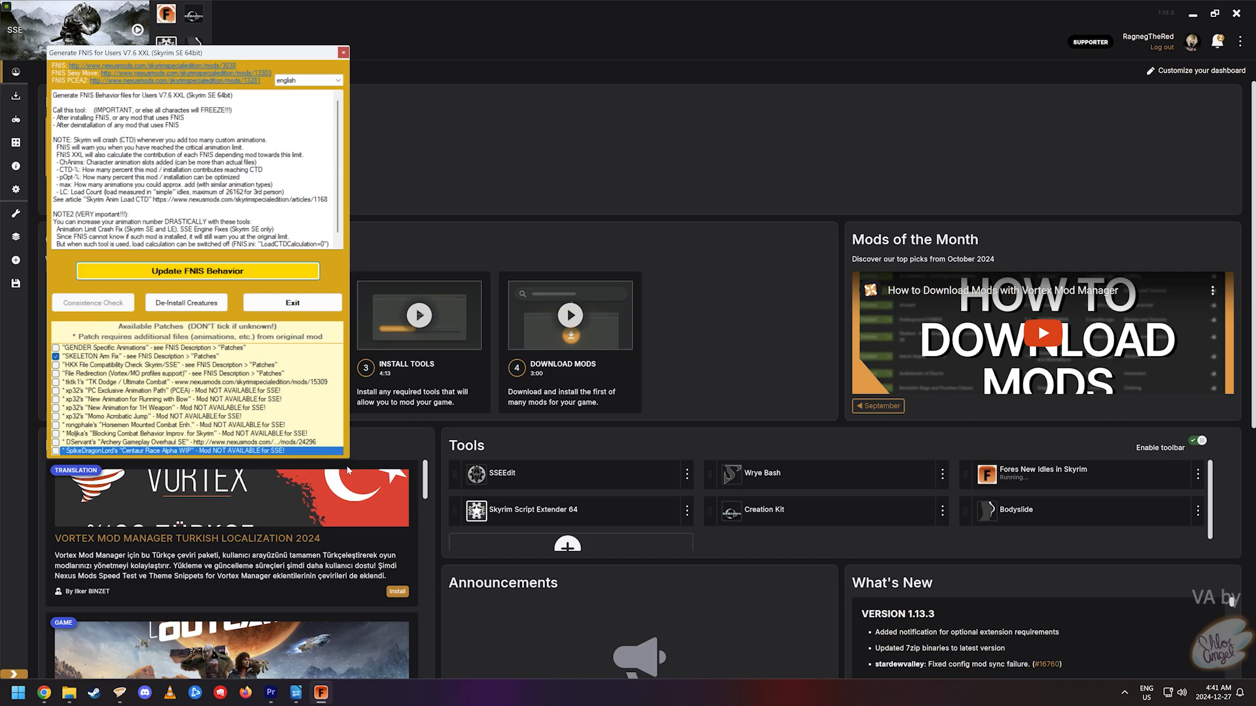
{"action": "left_click", "coordinate": [57, 357]}
{"action": "left_click", "coordinate": [56, 356]}
{"action": "left_click", "coordinate": [58, 357]}
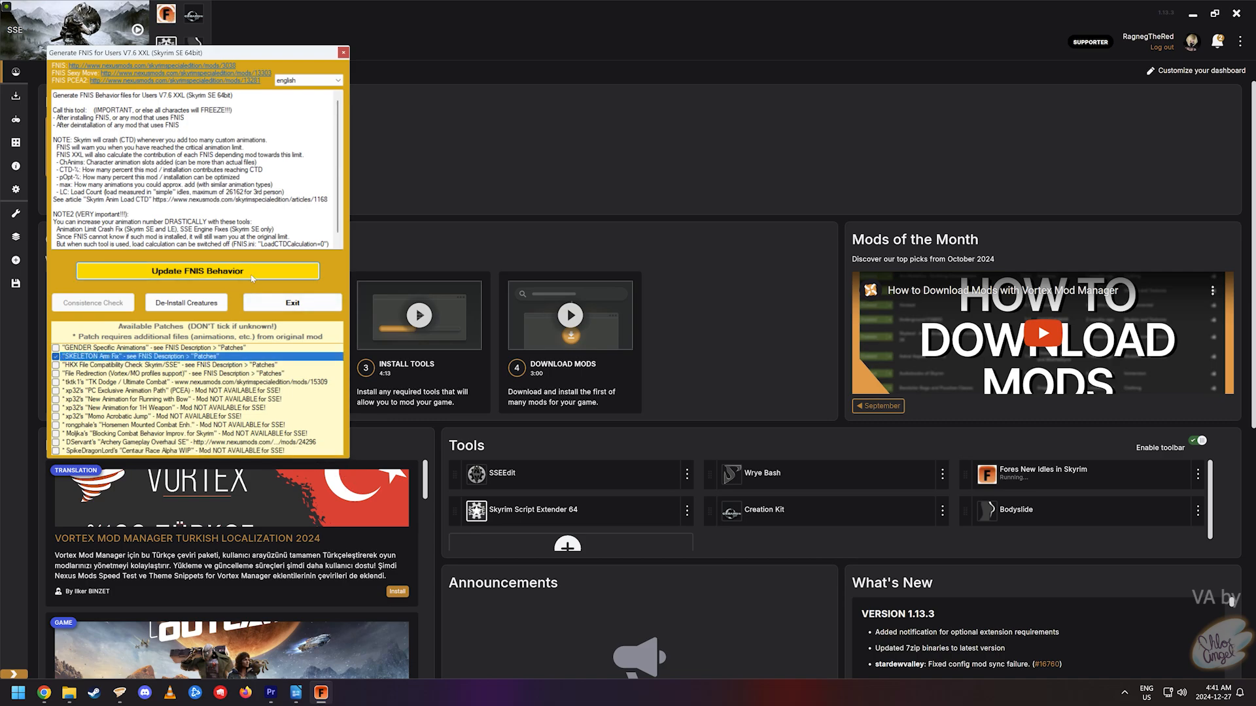
{"action": "left_click", "coordinate": [252, 278]}
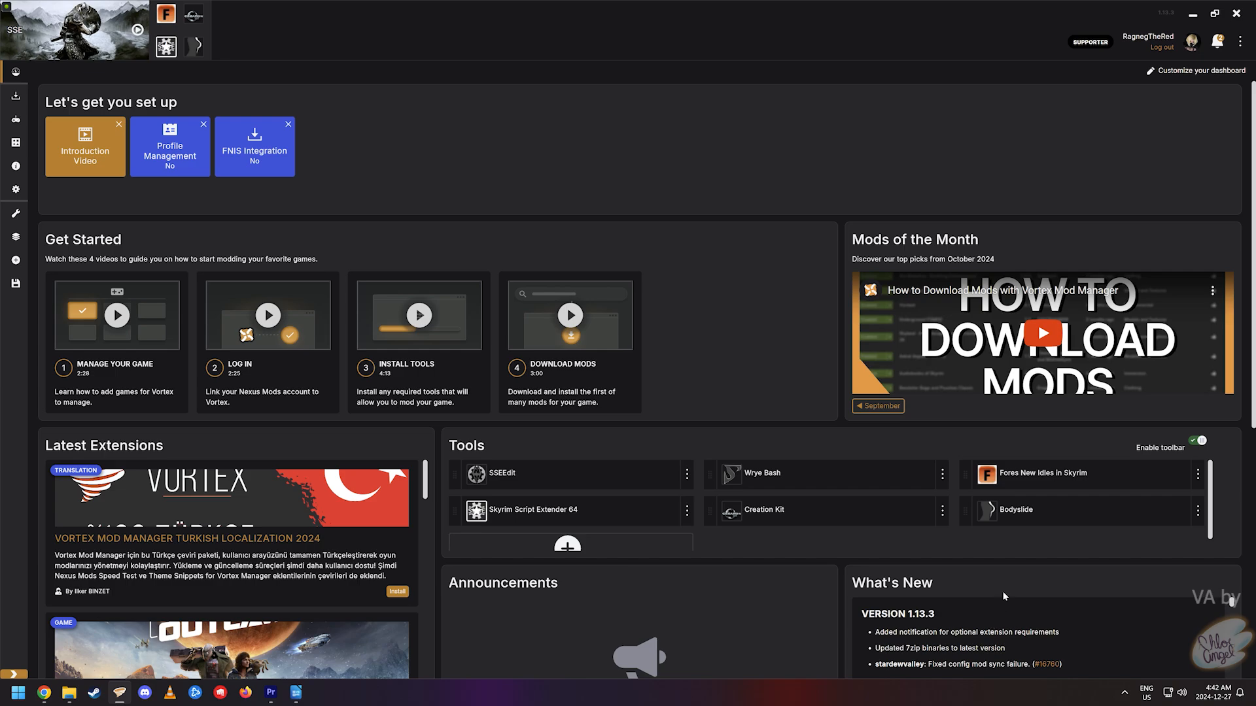
- Launch BodySlide from the Tools panel on the Vortex dashboard
{"action": "left_click", "coordinate": [989, 516]}
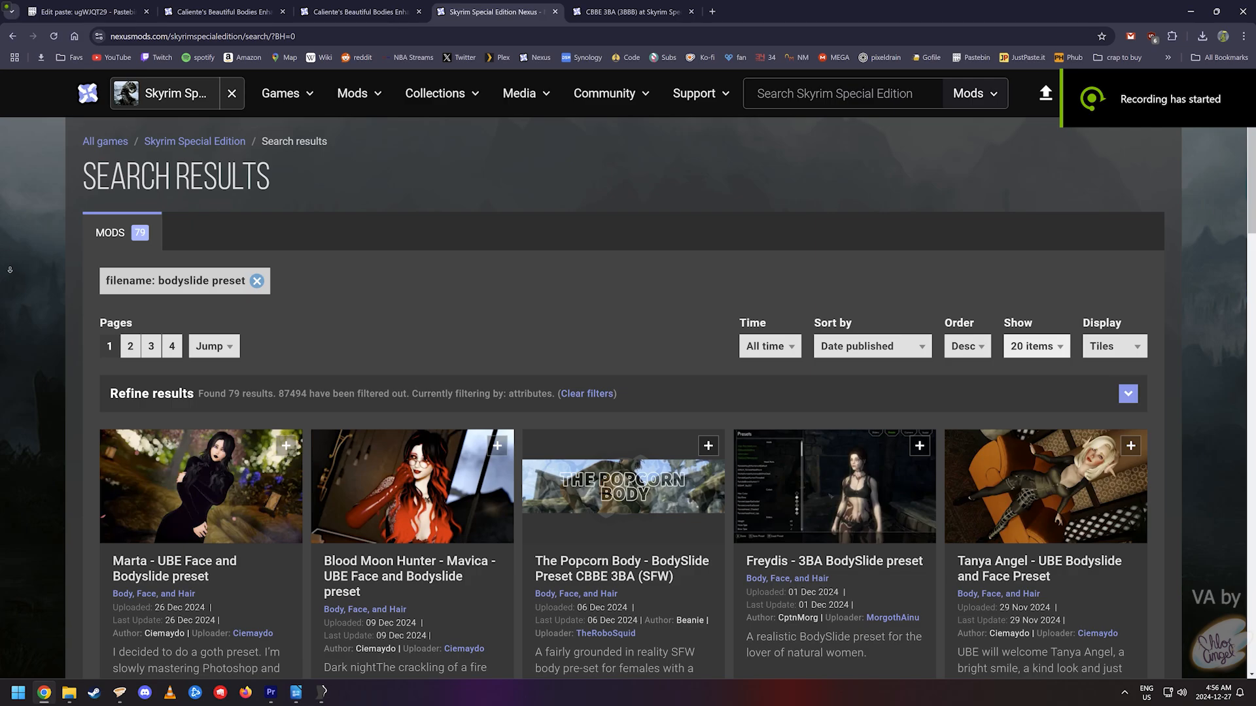
{"action": "scroll", "coordinate": [19, 307], "scroll_direction": "down", "scroll_amount": 1}
{"action": "scroll", "coordinate": [19, 306], "scroll_direction": "down", "scroll_amount": 3}
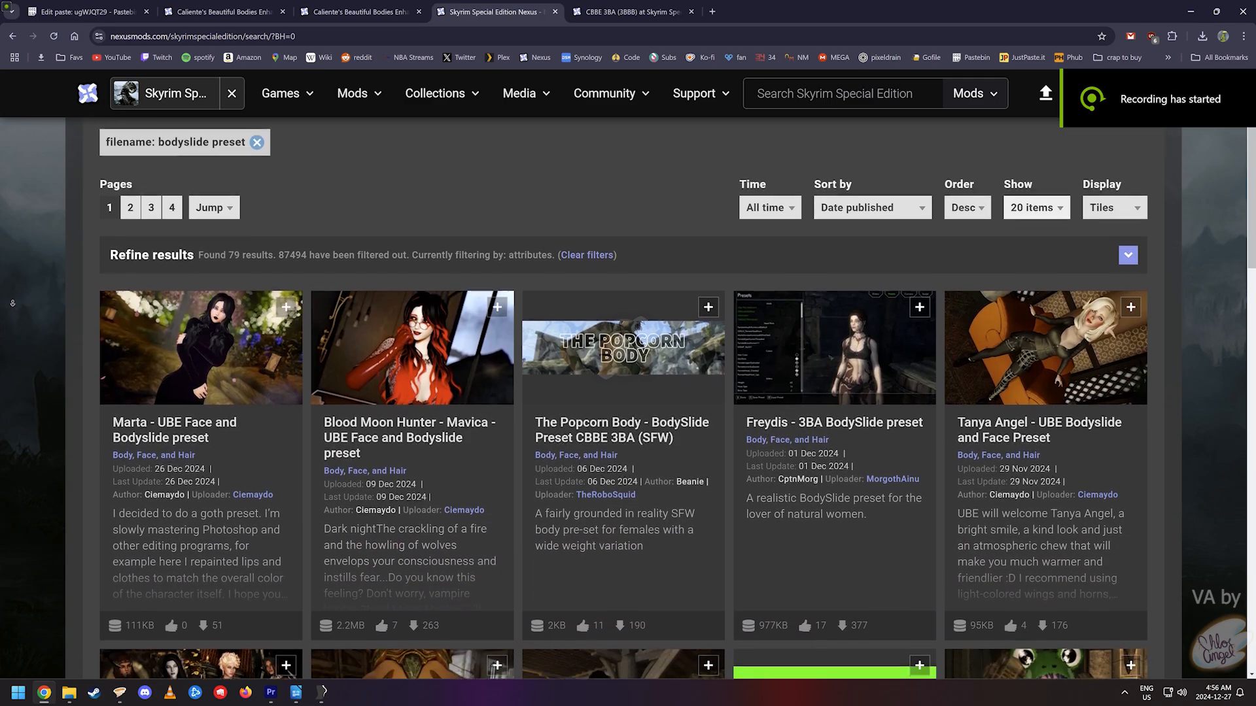
{"action": "scroll", "coordinate": [11, 302], "scroll_direction": "down", "scroll_amount": 3}
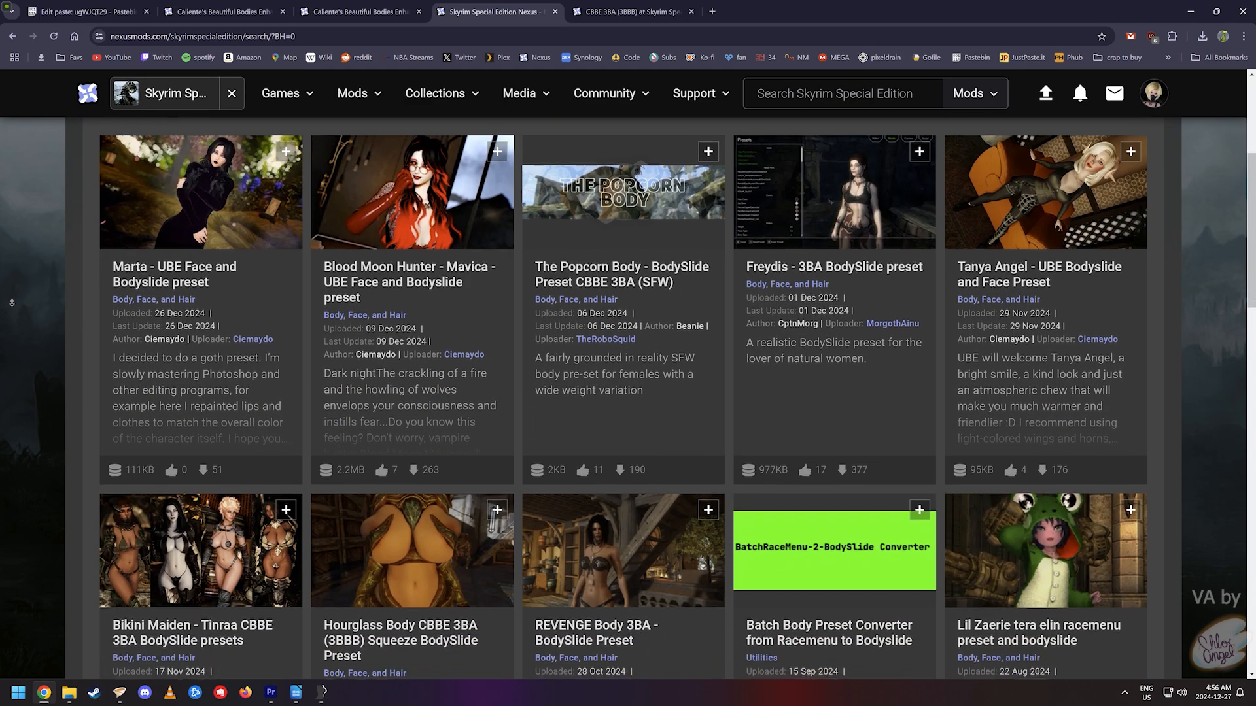
{"action": "scroll", "coordinate": [13, 305], "scroll_direction": "down", "scroll_amount": 3}
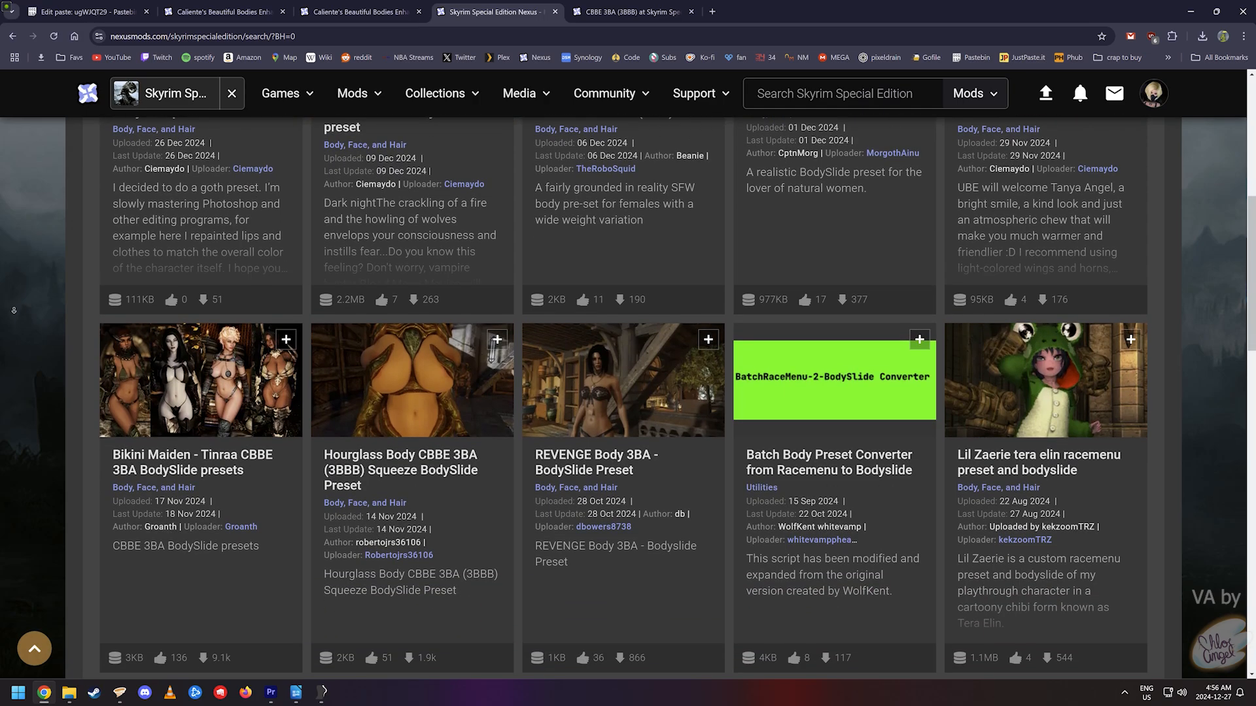
{"action": "scroll", "coordinate": [13, 312], "scroll_direction": "down", "scroll_amount": 3}
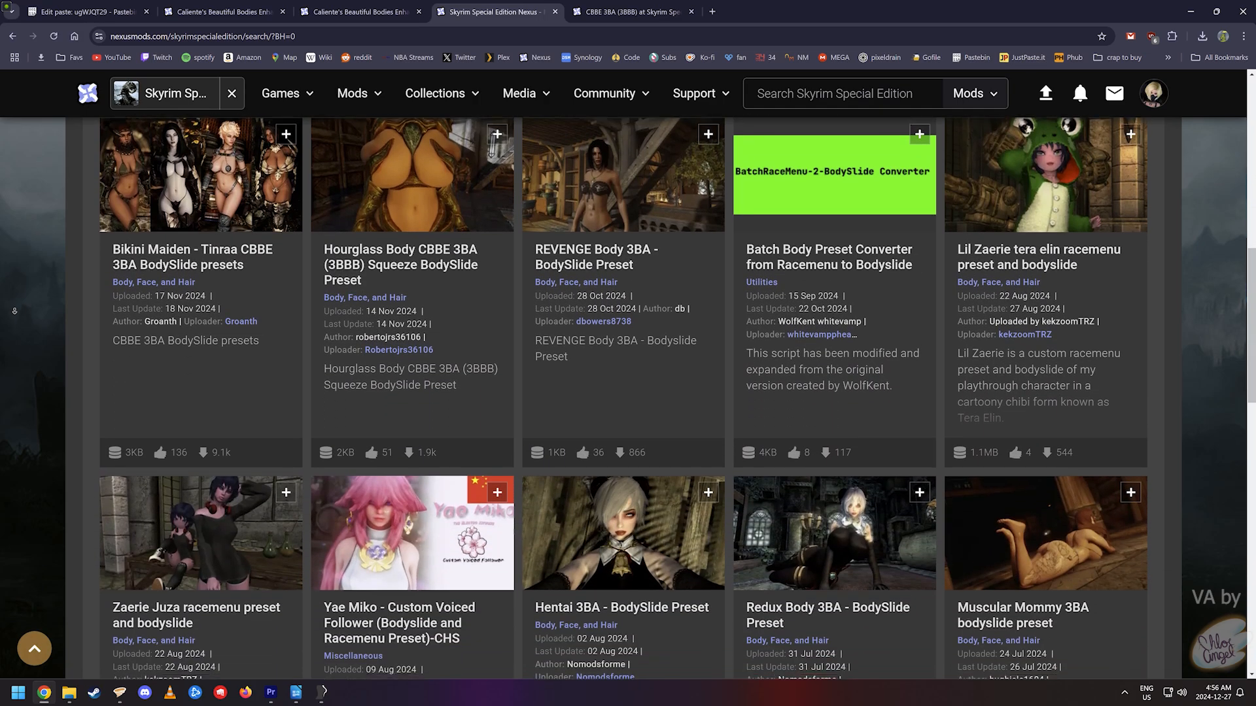
{"action": "scroll", "coordinate": [14, 311], "scroll_direction": "down", "scroll_amount": 3}
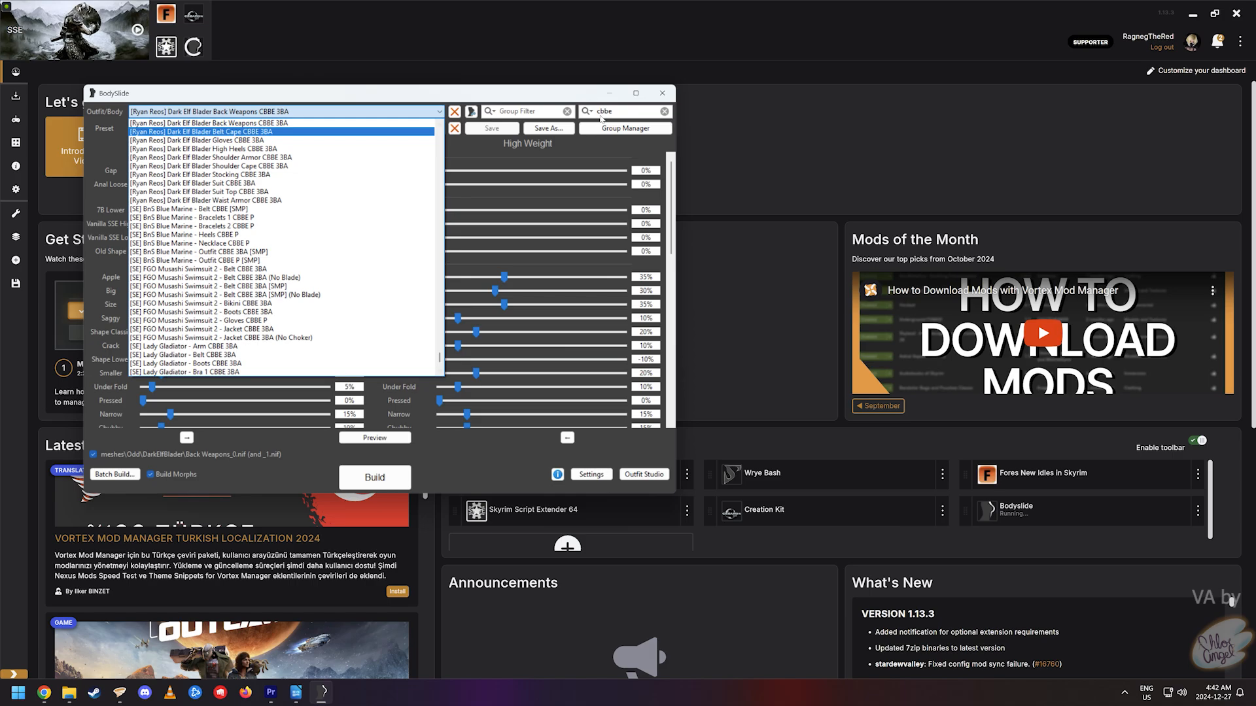
- Filter the BodySlide outfit list to 'cbbe 3bbb' and select CBBE 3BBB Body Amazing
{"action": "left_click", "coordinate": [602, 117]}
{"action": "type", "text": "4"}
{"action": "key", "text": "BackSpace"}
{"action": "type", "text": "3bb"}
{"action": "left_click", "coordinate": [295, 112]}
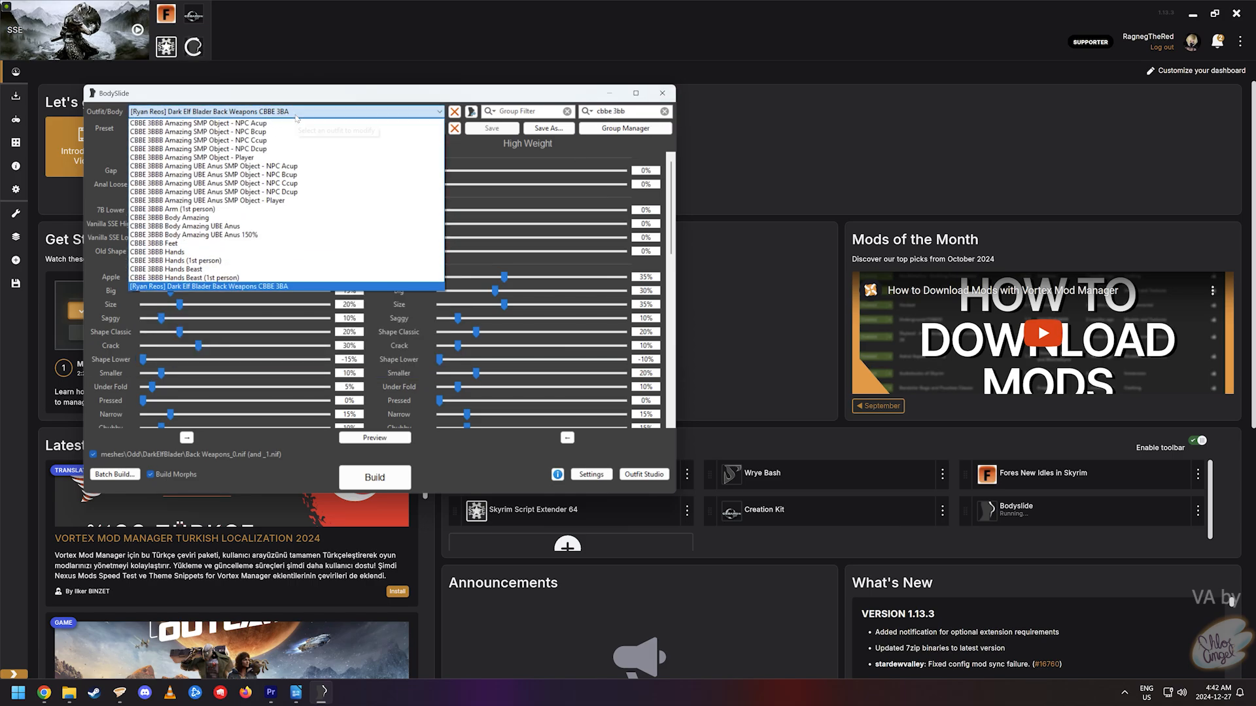
{"action": "left_click", "coordinate": [247, 219]}
{"action": "left_click", "coordinate": [631, 111]}
{"action": "type", "text": "b"}
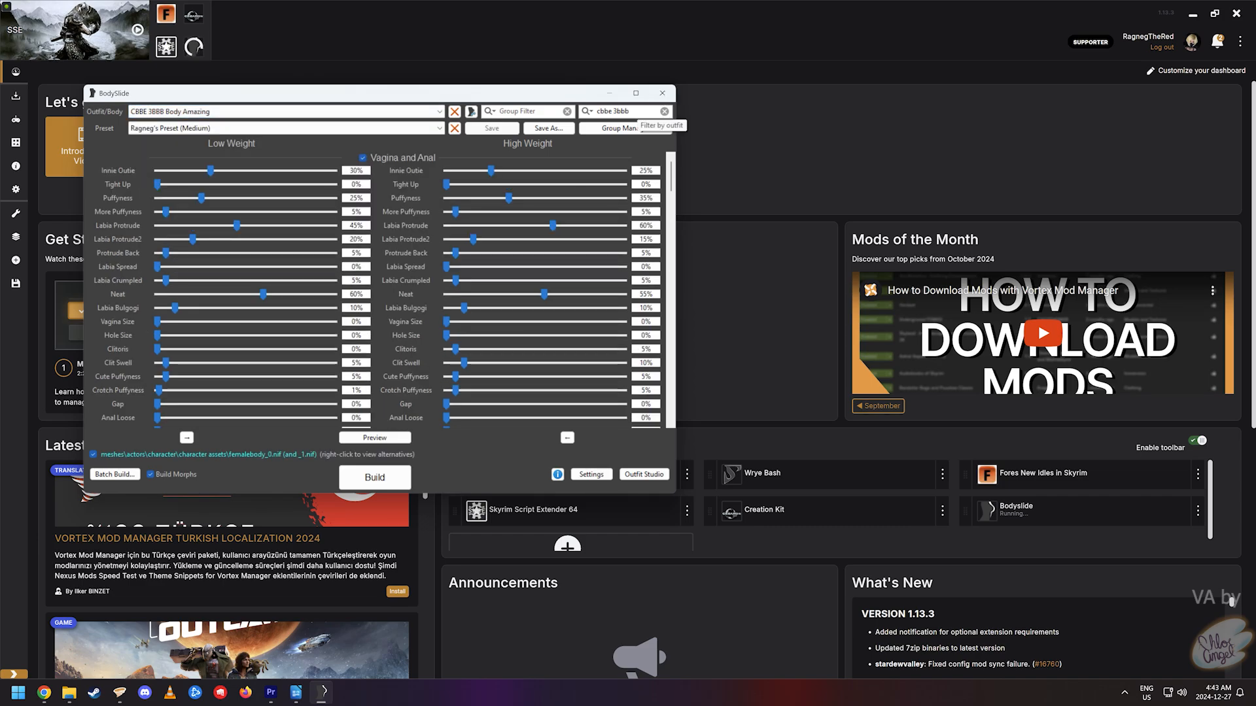
{"action": "left_click", "coordinate": [282, 111]}
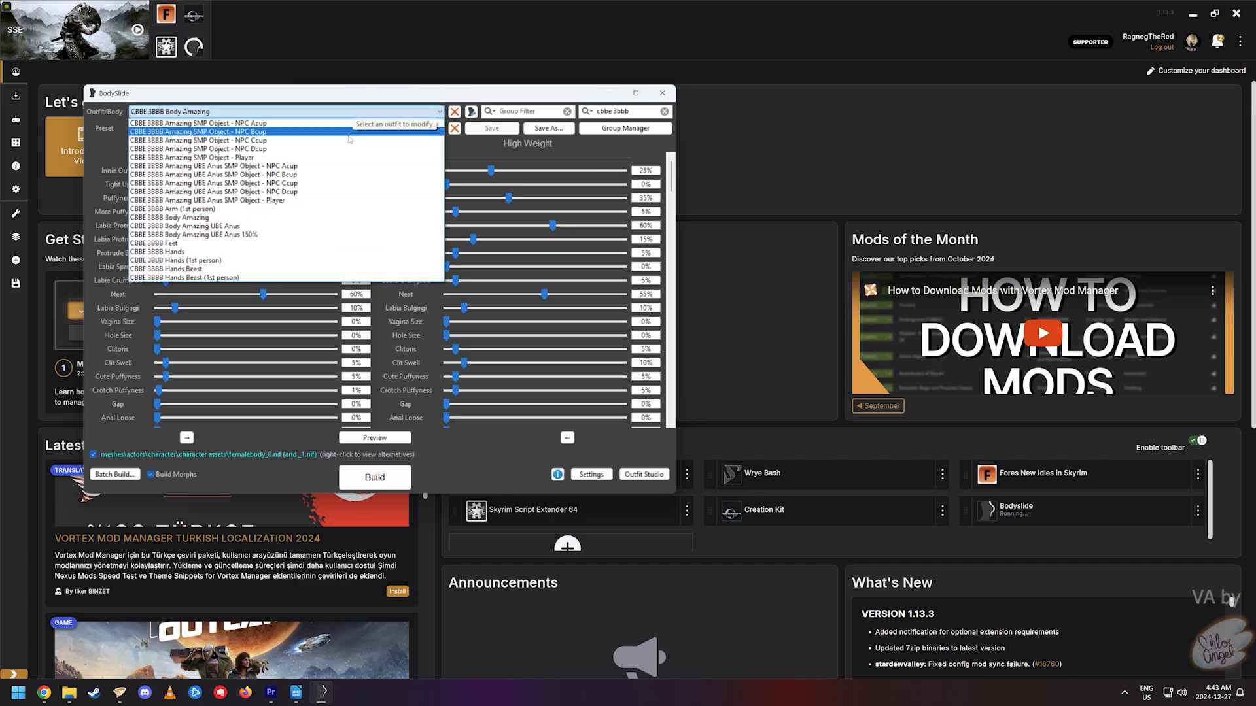
{"action": "left_click", "coordinate": [216, 218]}
- Build the CBBE 3BBB Body Amazing and Feet meshes with morphs
{"action": "left_click", "coordinate": [353, 484]}
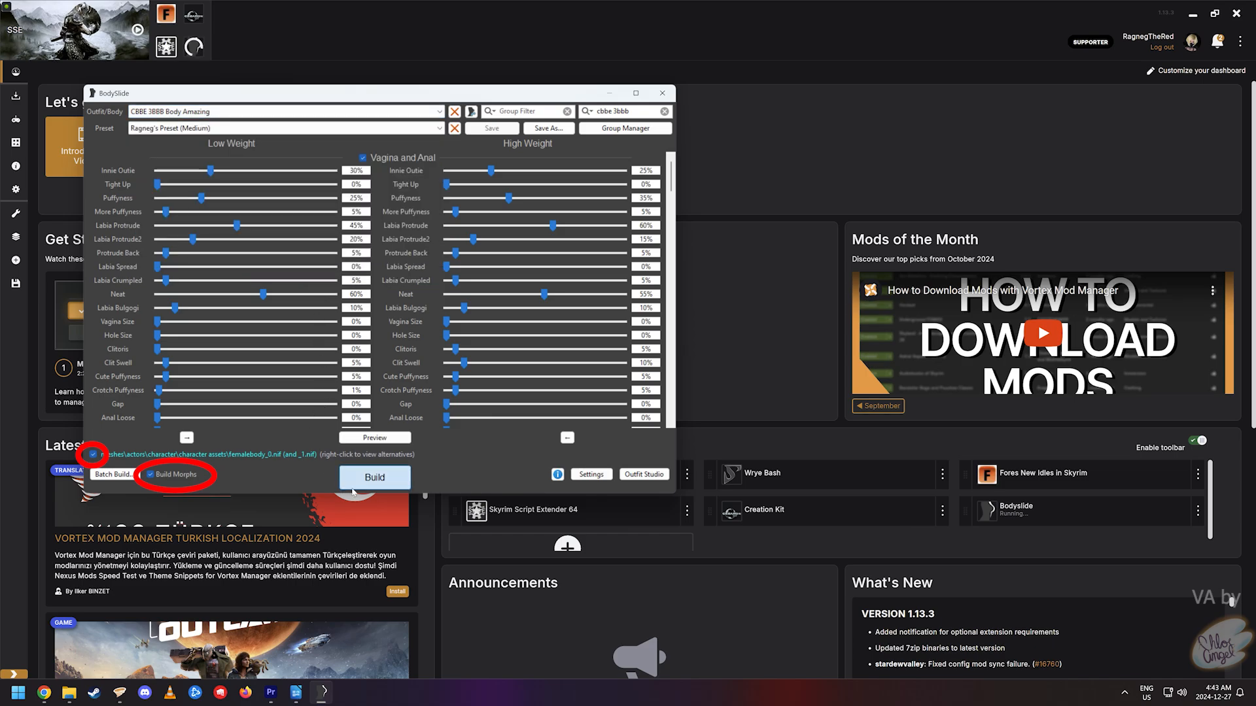
{"action": "left_click", "coordinate": [487, 304]}
{"action": "left_click", "coordinate": [228, 112]}
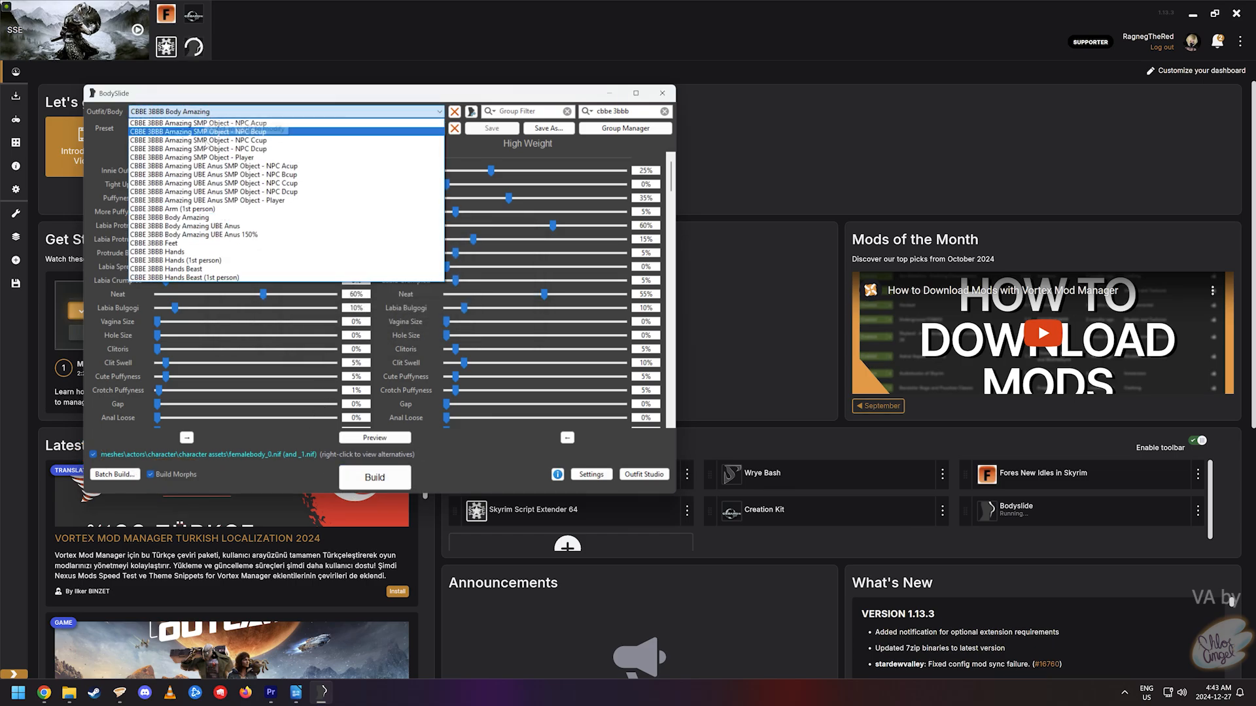
{"action": "left_click", "coordinate": [196, 244]}
{"action": "left_click", "coordinate": [374, 478]}
{"action": "left_click", "coordinate": [487, 304]}
- Build the CBBE 3BBB Hands and Hands (1st person) meshes, then pick the next body entry
{"action": "left_click", "coordinate": [229, 111]}
{"action": "left_click", "coordinate": [217, 252]}
{"action": "left_click", "coordinate": [374, 477]}
{"action": "left_click", "coordinate": [509, 310]}
{"action": "left_click", "coordinate": [229, 111]}
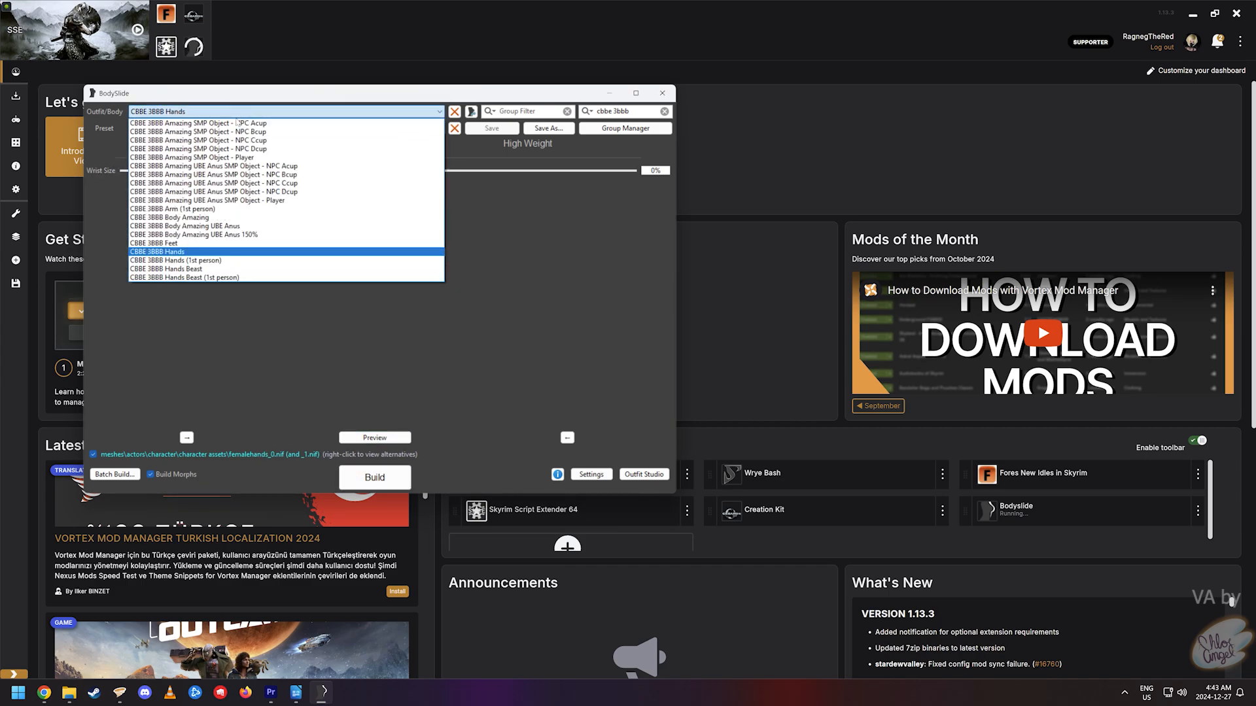
{"action": "left_click", "coordinate": [196, 260]}
{"action": "left_click", "coordinate": [93, 454]}
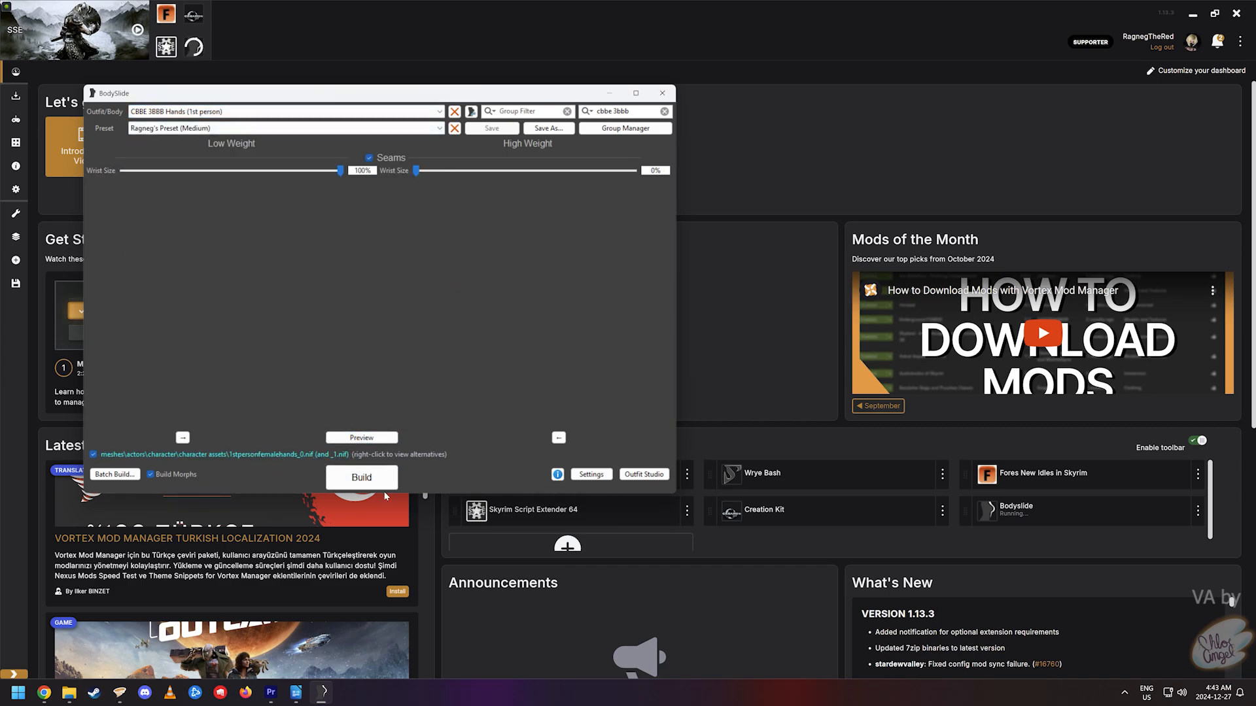
{"action": "left_click", "coordinate": [362, 477]}
{"action": "left_click", "coordinate": [508, 310]}
{"action": "left_click", "coordinate": [229, 111]}
{"action": "left_click", "coordinate": [216, 272]}
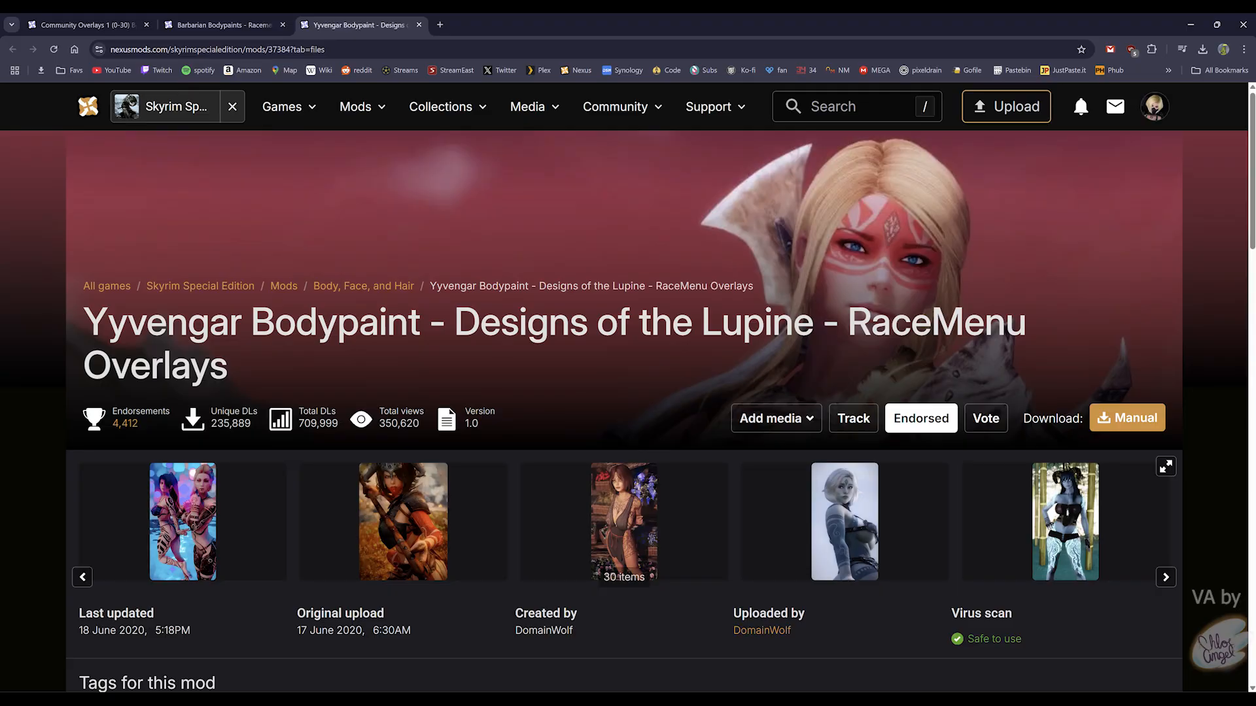
- Switch to the Chrome tab with the Community Overlays 1 (0-30) mod page
{"action": "key", "text": "ctrl+Tab"}
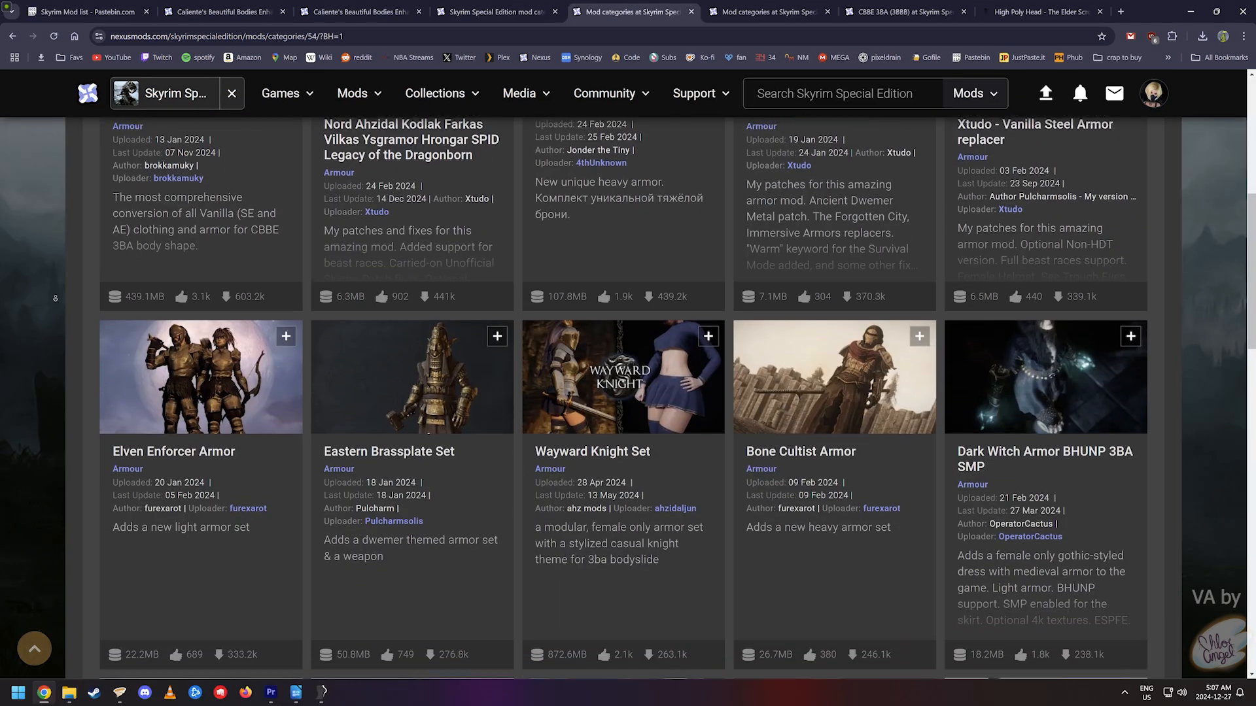
{"action": "scroll", "coordinate": [55, 298], "scroll_direction": "down", "scroll_amount": 3}
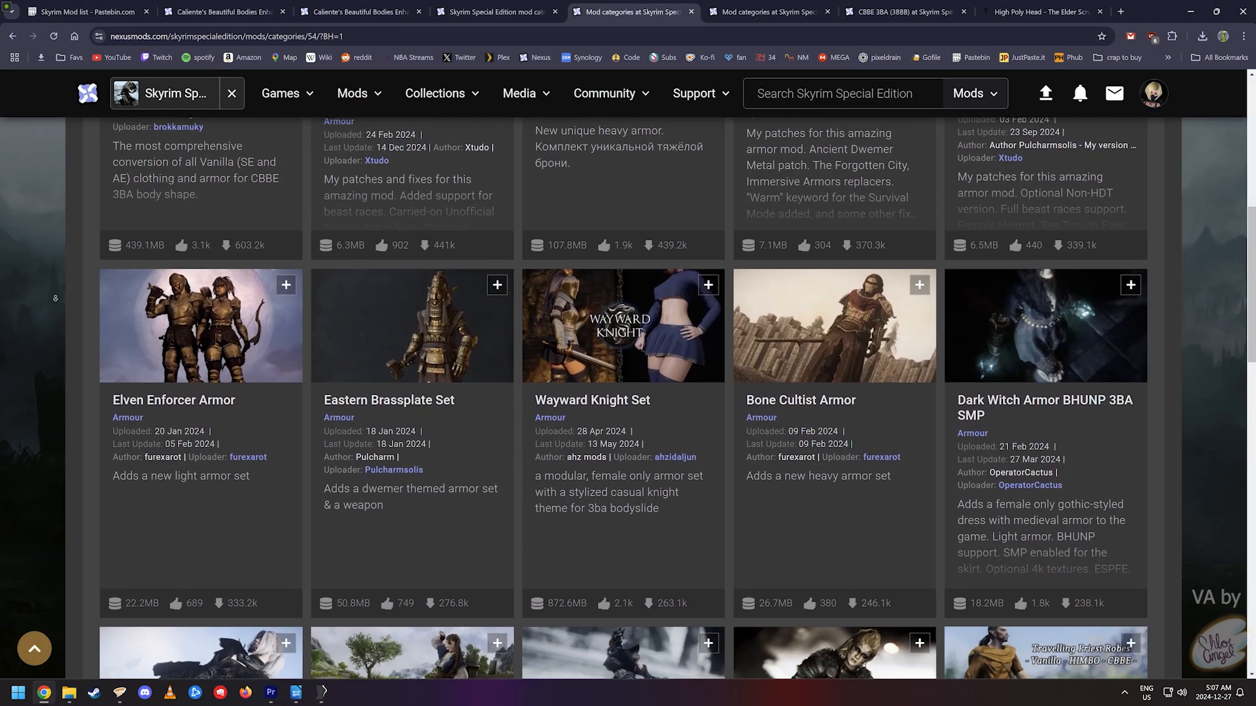
{"action": "scroll", "coordinate": [57, 306], "scroll_direction": "down", "scroll_amount": 4}
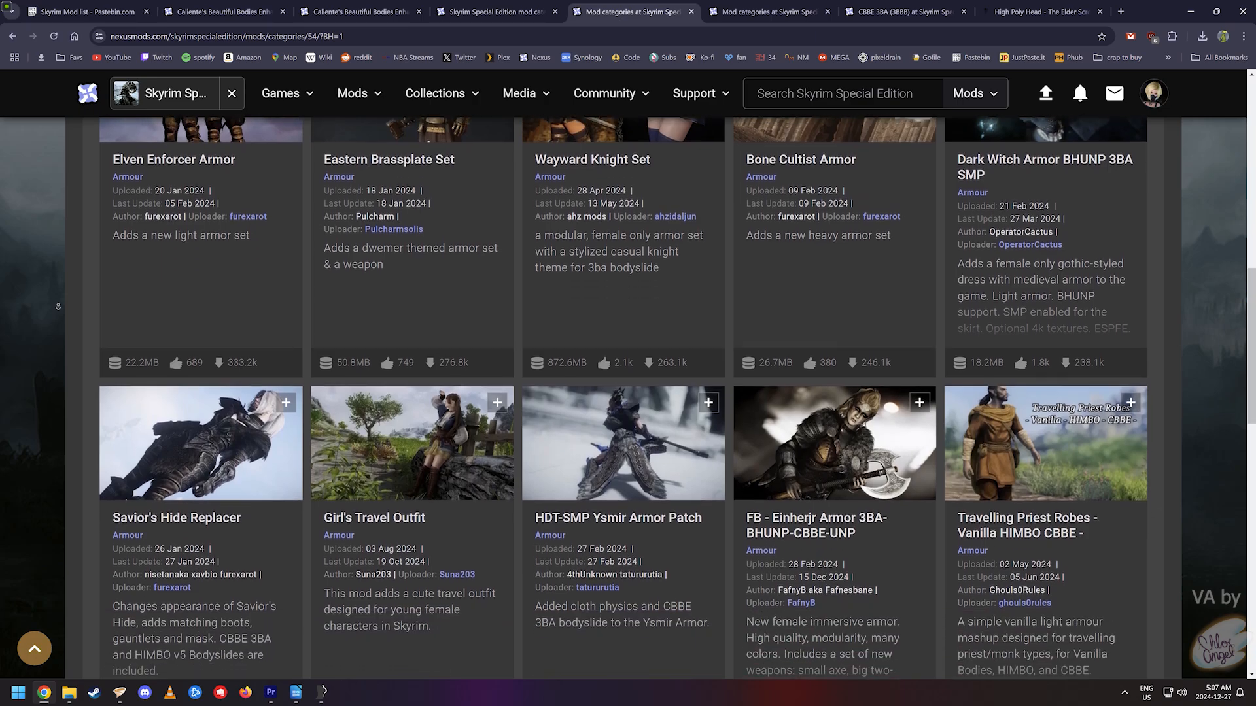
{"action": "scroll", "coordinate": [58, 306], "scroll_direction": "down", "scroll_amount": 4}
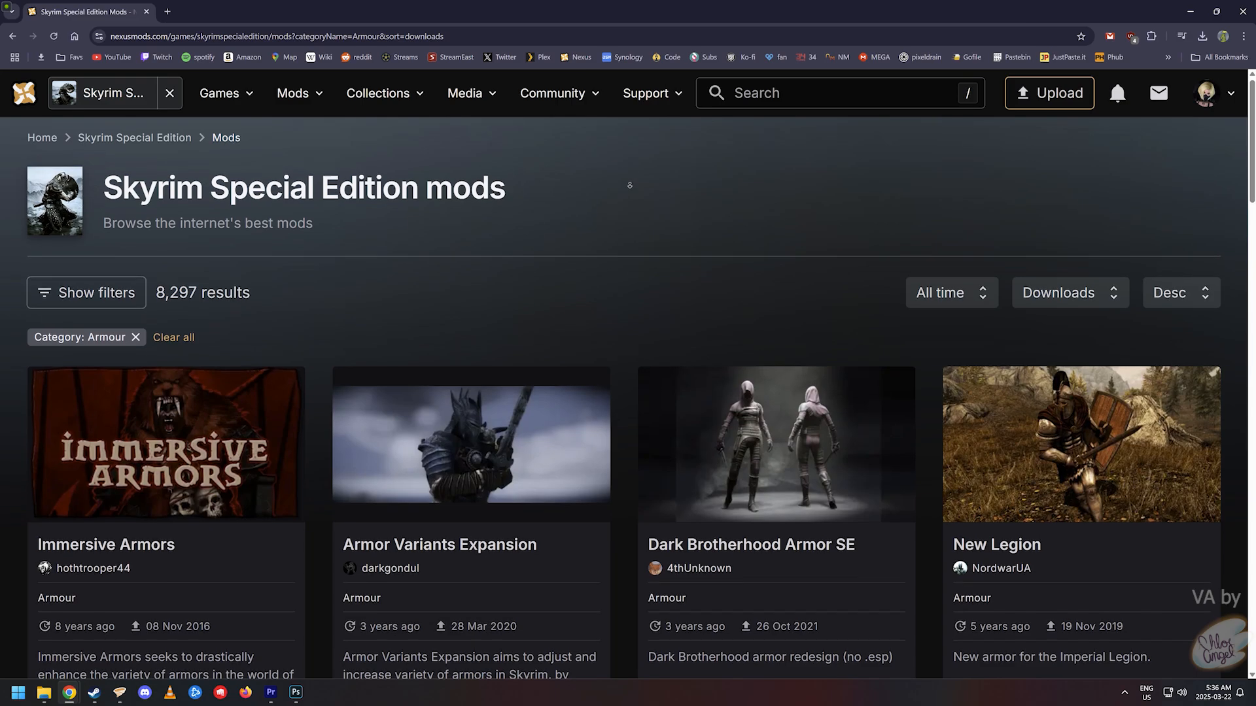
{"action": "scroll", "coordinate": [629, 185], "scroll_direction": "down", "scroll_amount": 2}
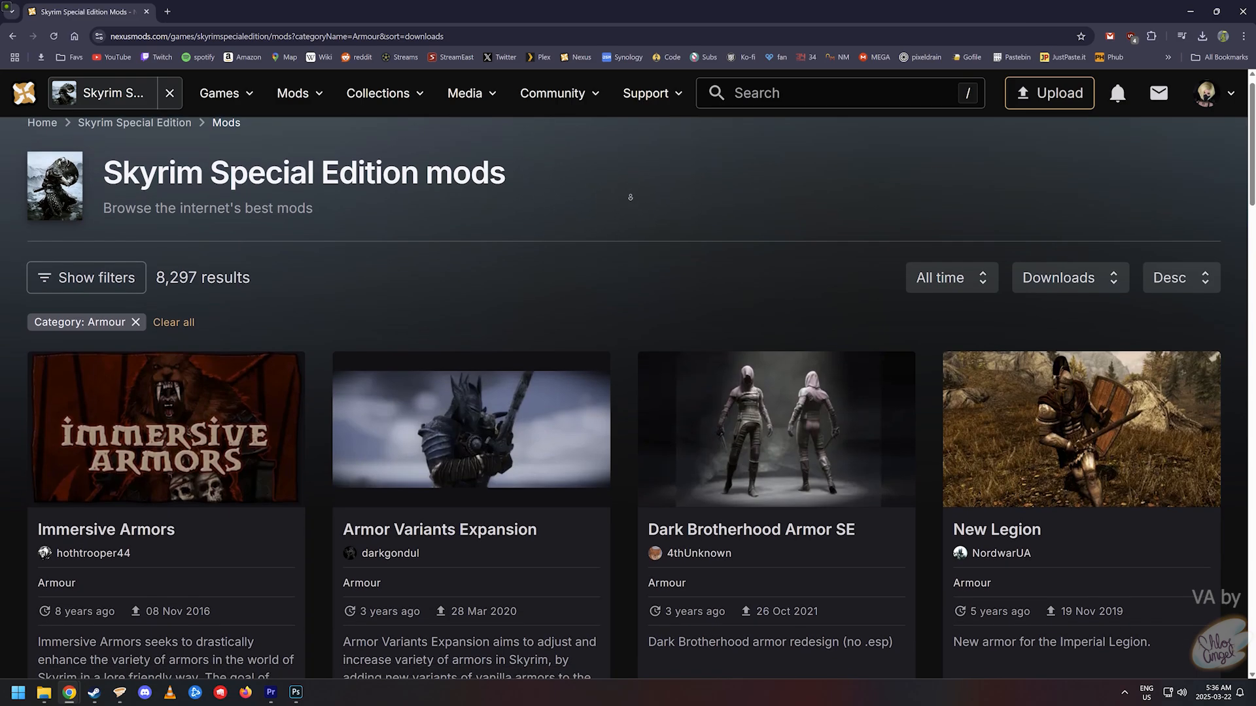
{"action": "scroll", "coordinate": [630, 224], "scroll_direction": "down", "scroll_amount": 4}
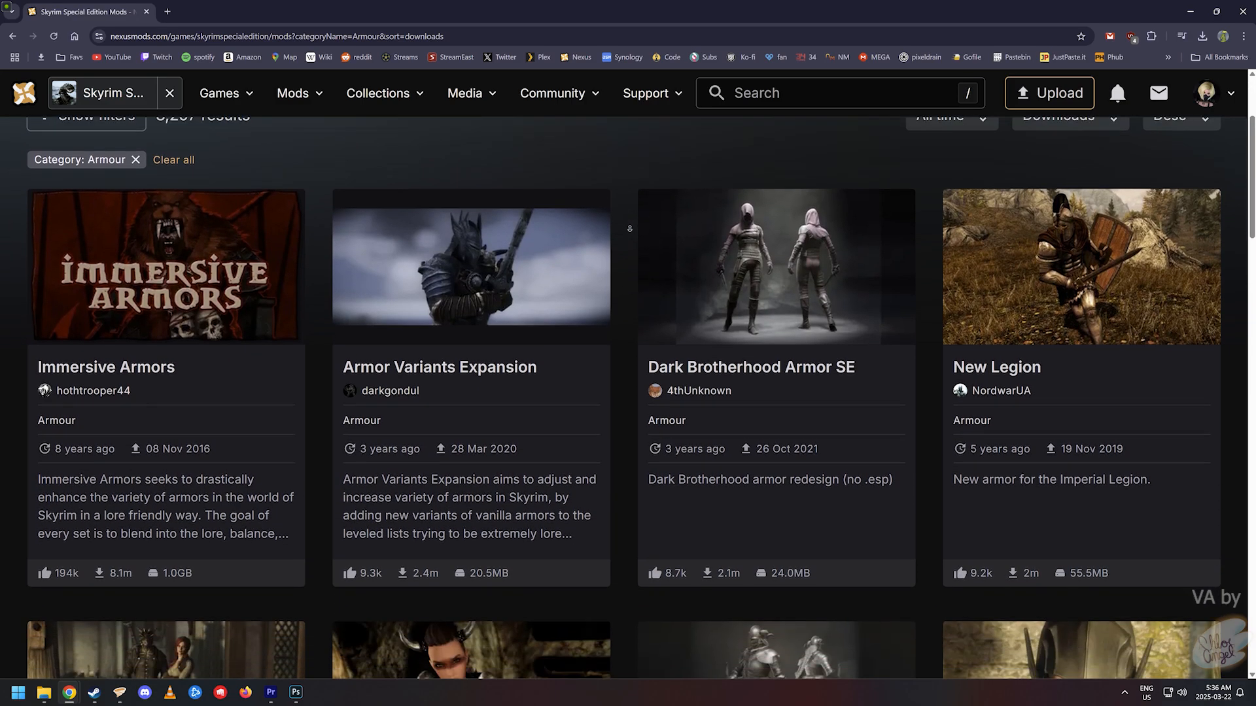
{"action": "scroll", "coordinate": [629, 229], "scroll_direction": "down", "scroll_amount": 4}
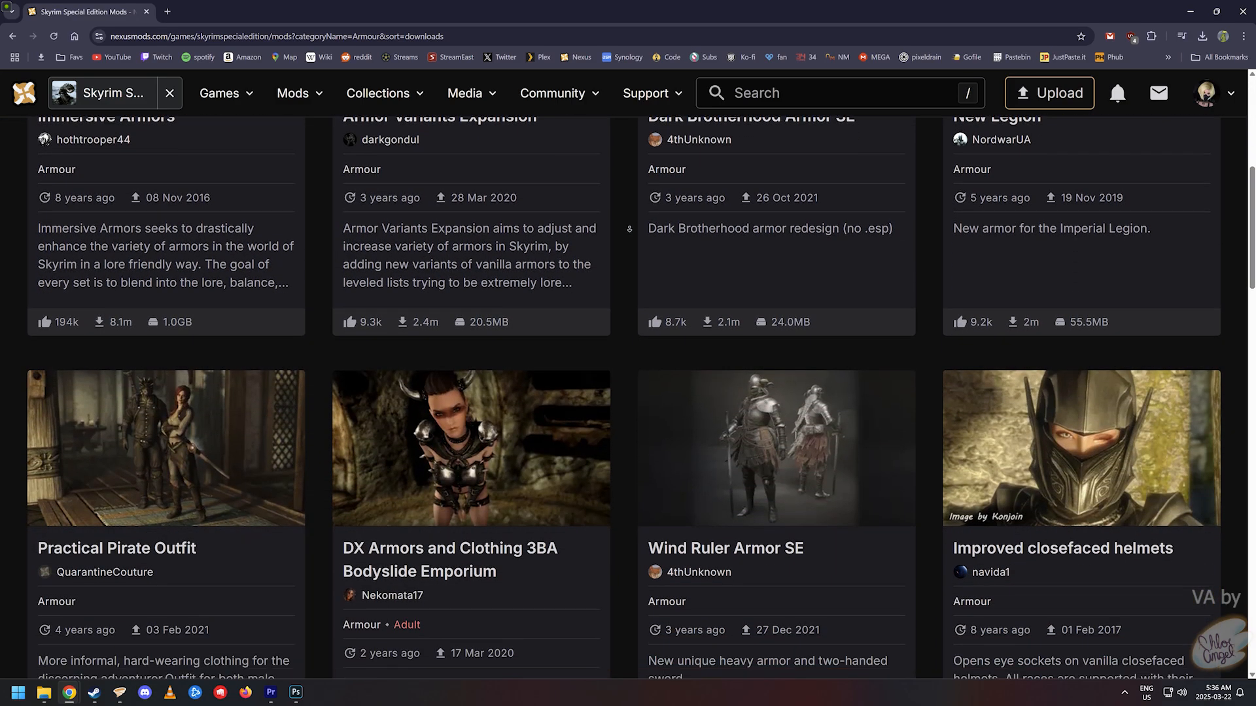
{"action": "scroll", "coordinate": [625, 226], "scroll_direction": "down", "scroll_amount": 4}
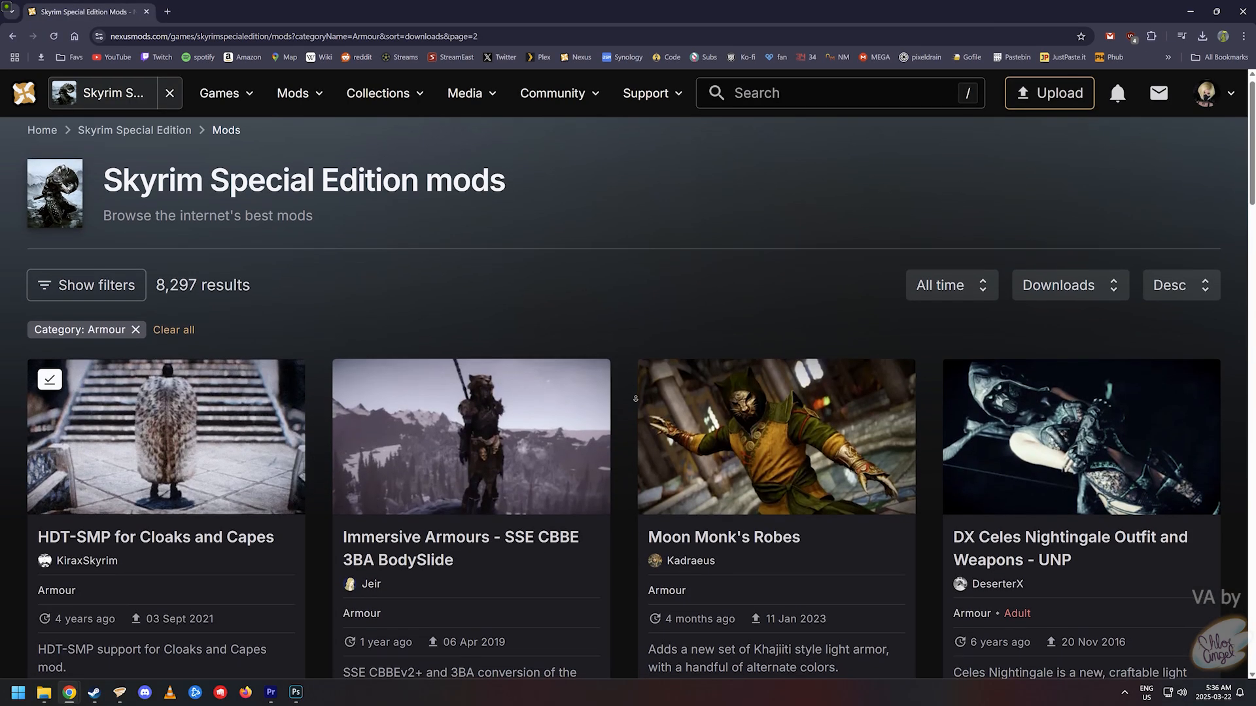
{"action": "scroll", "coordinate": [632, 422], "scroll_direction": "down", "scroll_amount": 2}
{"action": "scroll", "coordinate": [631, 422], "scroll_direction": "down", "scroll_amount": 4}
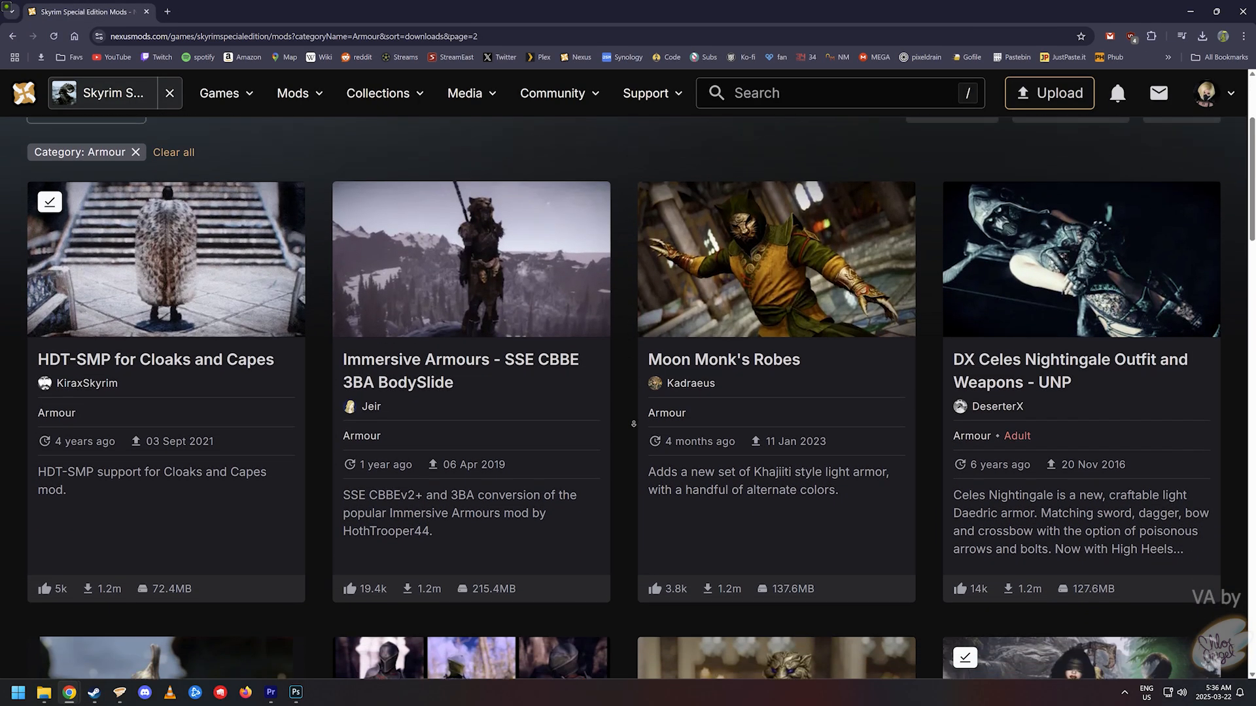
{"action": "scroll", "coordinate": [633, 425], "scroll_direction": "down", "scroll_amount": 4}
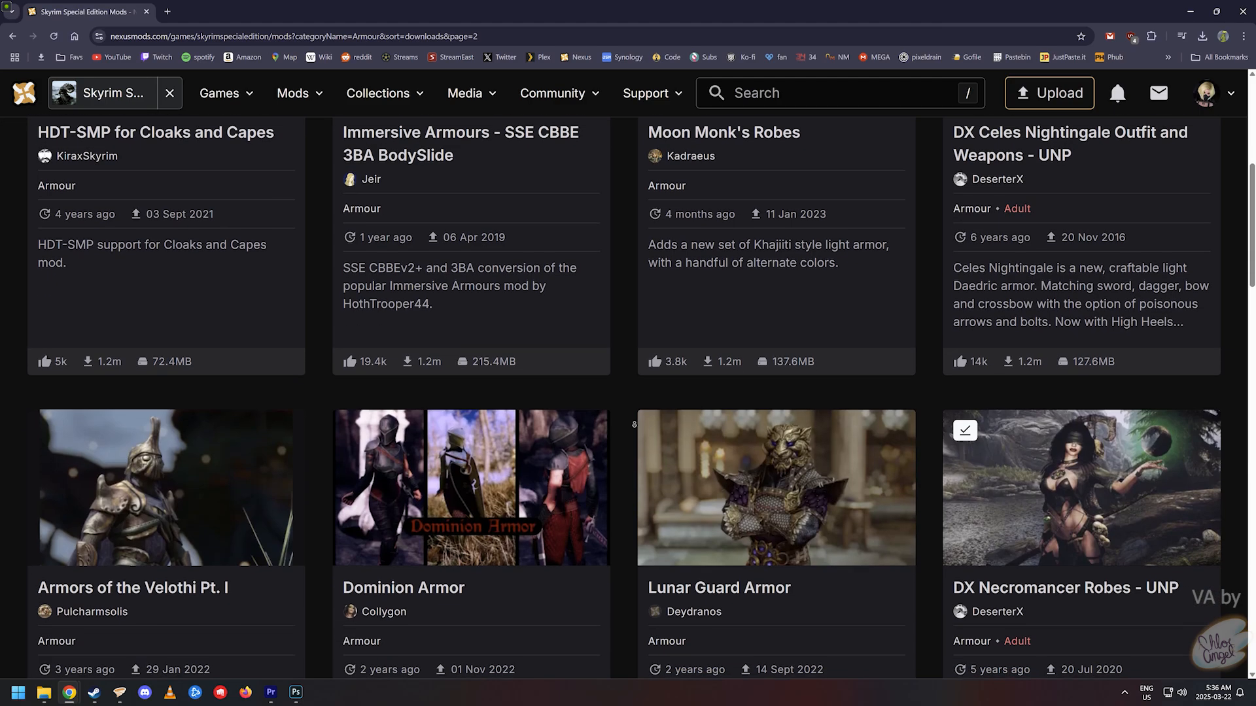
{"action": "scroll", "coordinate": [635, 426], "scroll_direction": "down", "scroll_amount": 4}
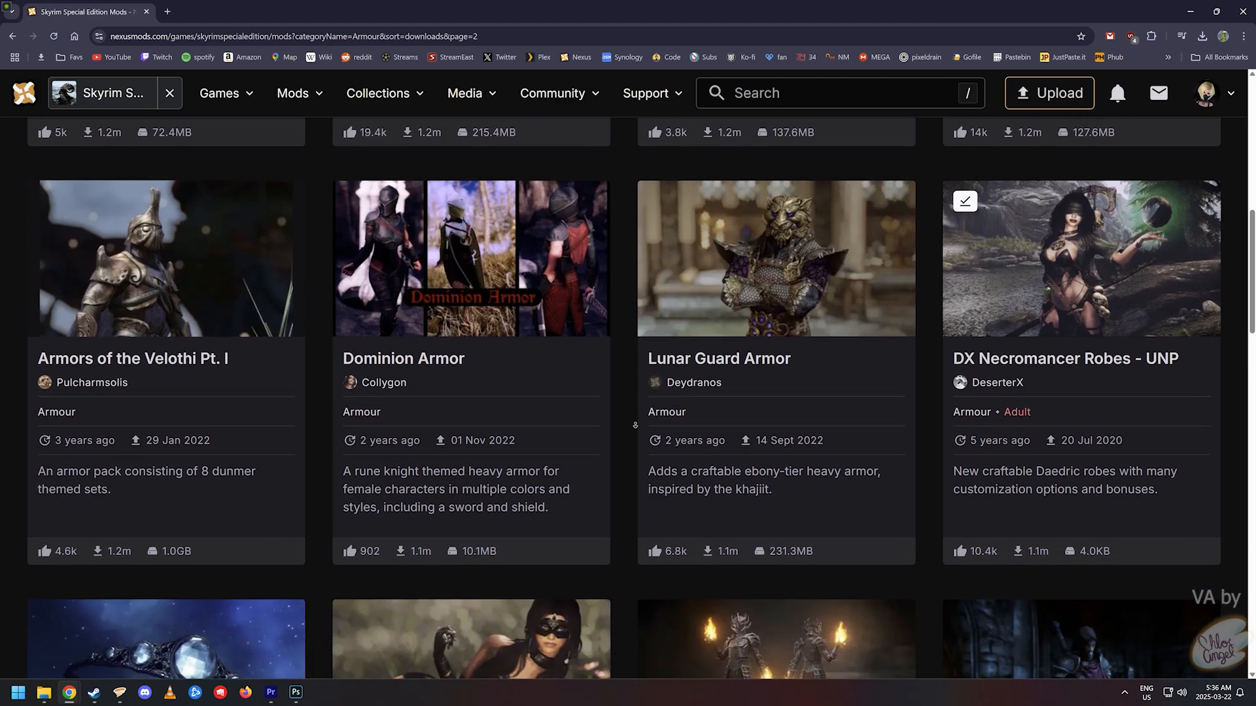
{"action": "scroll", "coordinate": [635, 426], "scroll_direction": "down", "scroll_amount": 4}
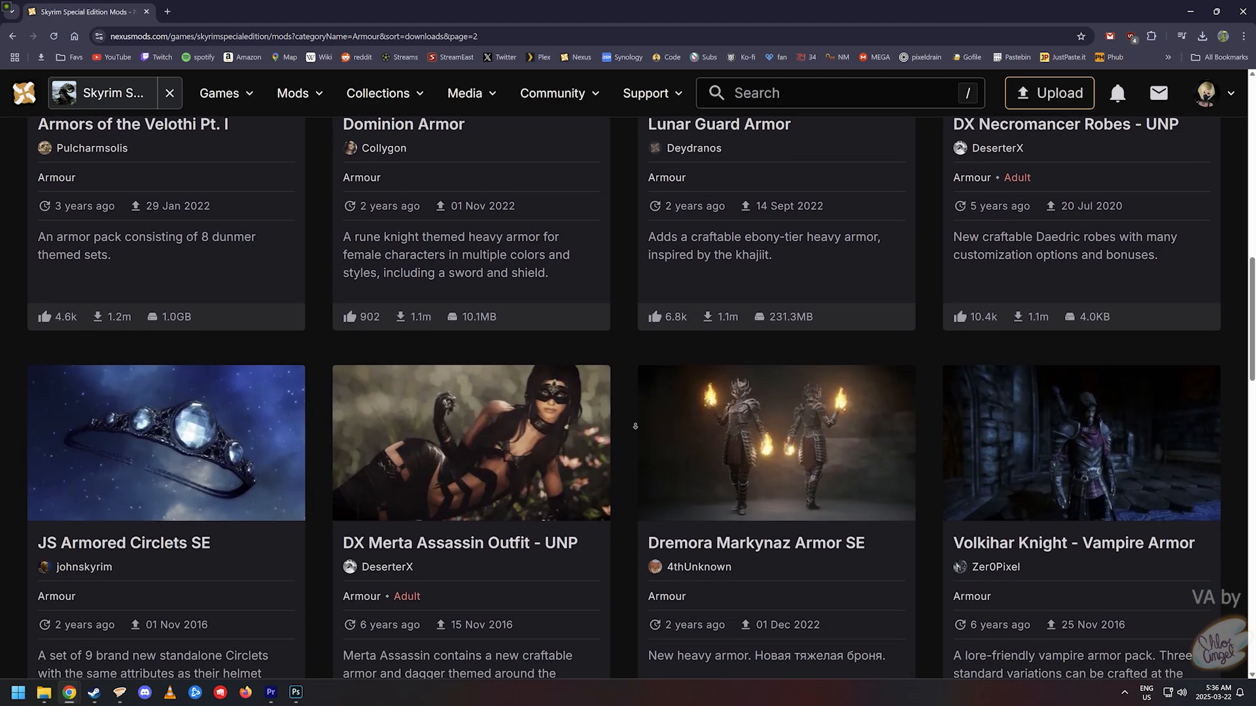
{"action": "scroll", "coordinate": [634, 432], "scroll_direction": "down", "scroll_amount": 4}
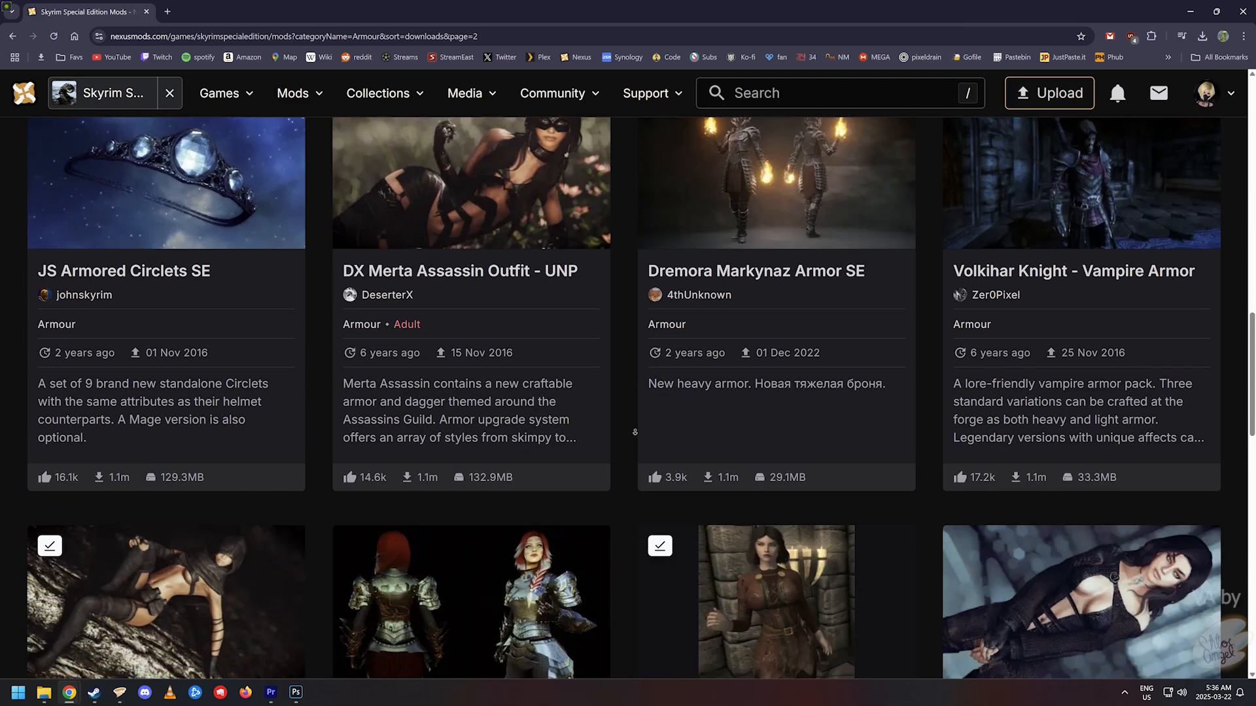
{"action": "scroll", "coordinate": [635, 432], "scroll_direction": "down", "scroll_amount": 4}
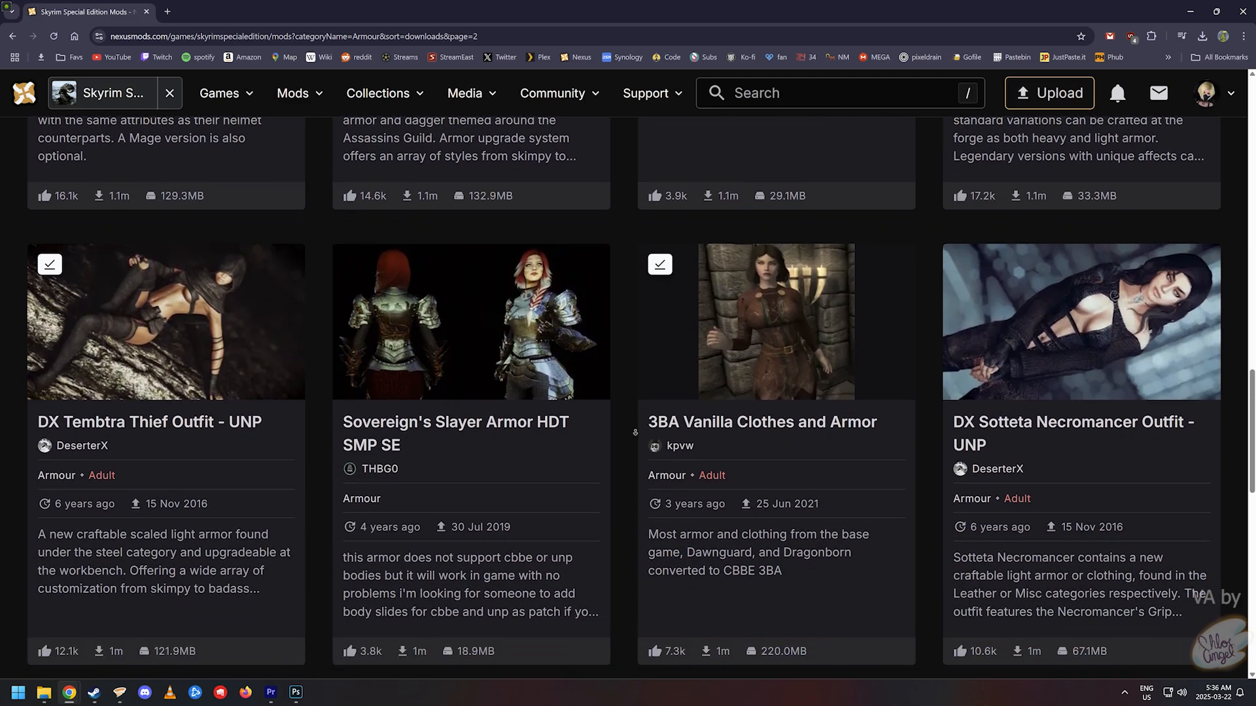
{"action": "scroll", "coordinate": [634, 433], "scroll_direction": "down", "scroll_amount": 4}
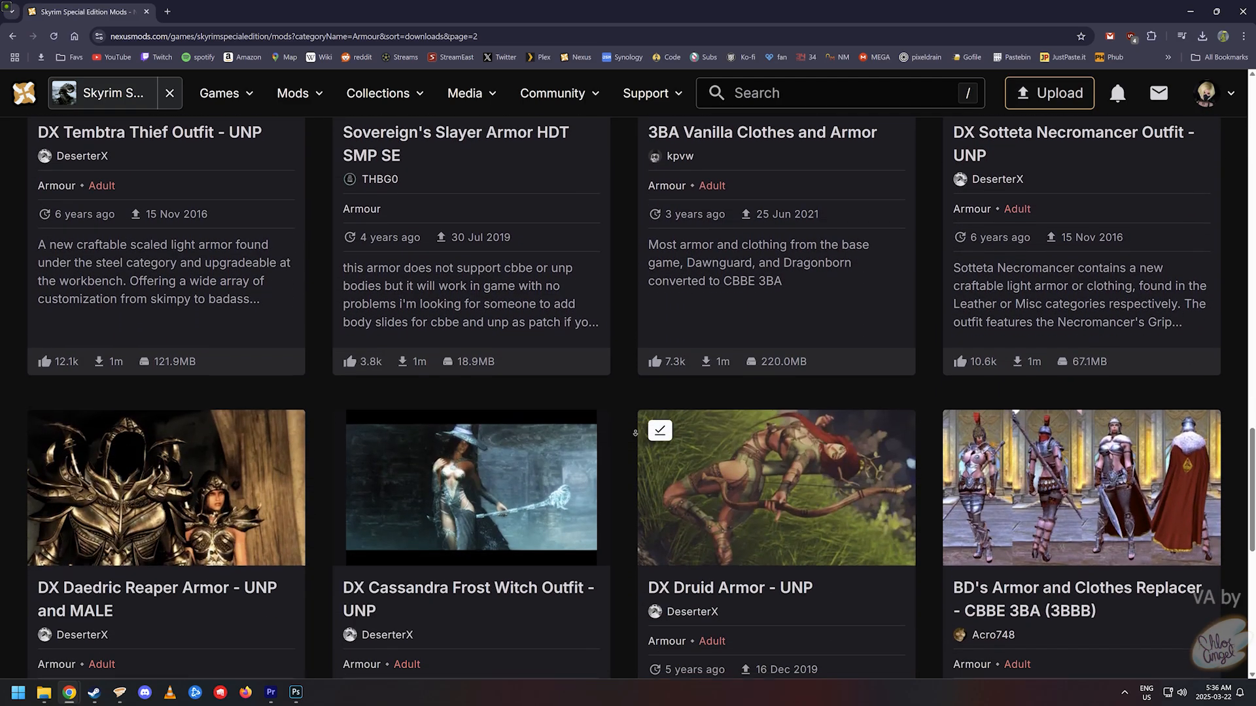
{"action": "scroll", "coordinate": [634, 445], "scroll_direction": "down", "scroll_amount": 3}
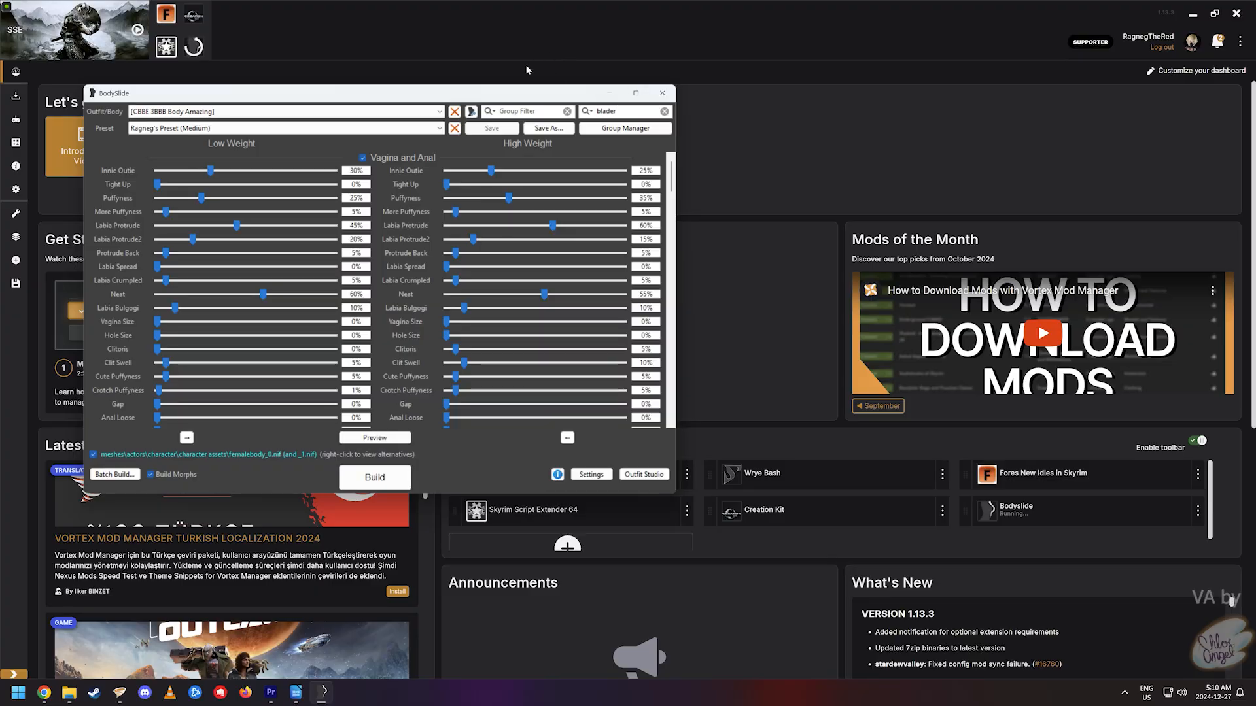
- Select the Dark Elf Blader Arms CBBE 3BA outfit in BodySlide's Outfit/Body list
{"action": "left_click", "coordinate": [343, 116]}
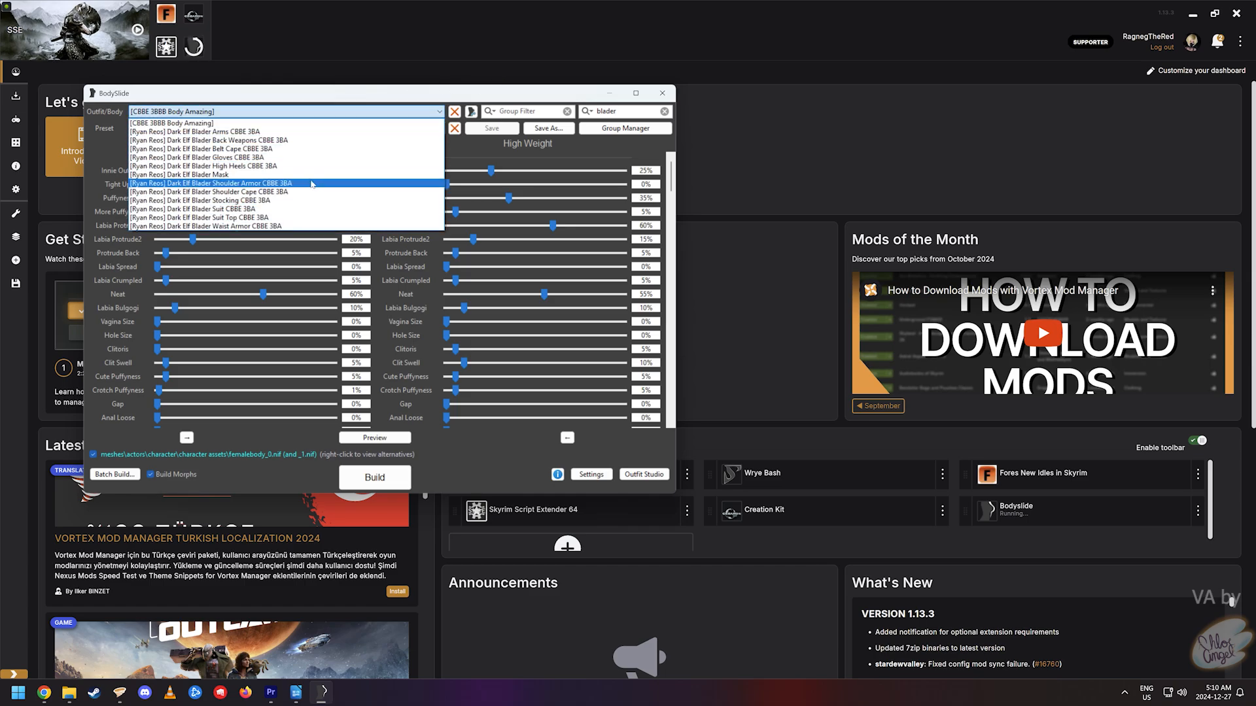
{"action": "left_click", "coordinate": [281, 132]}
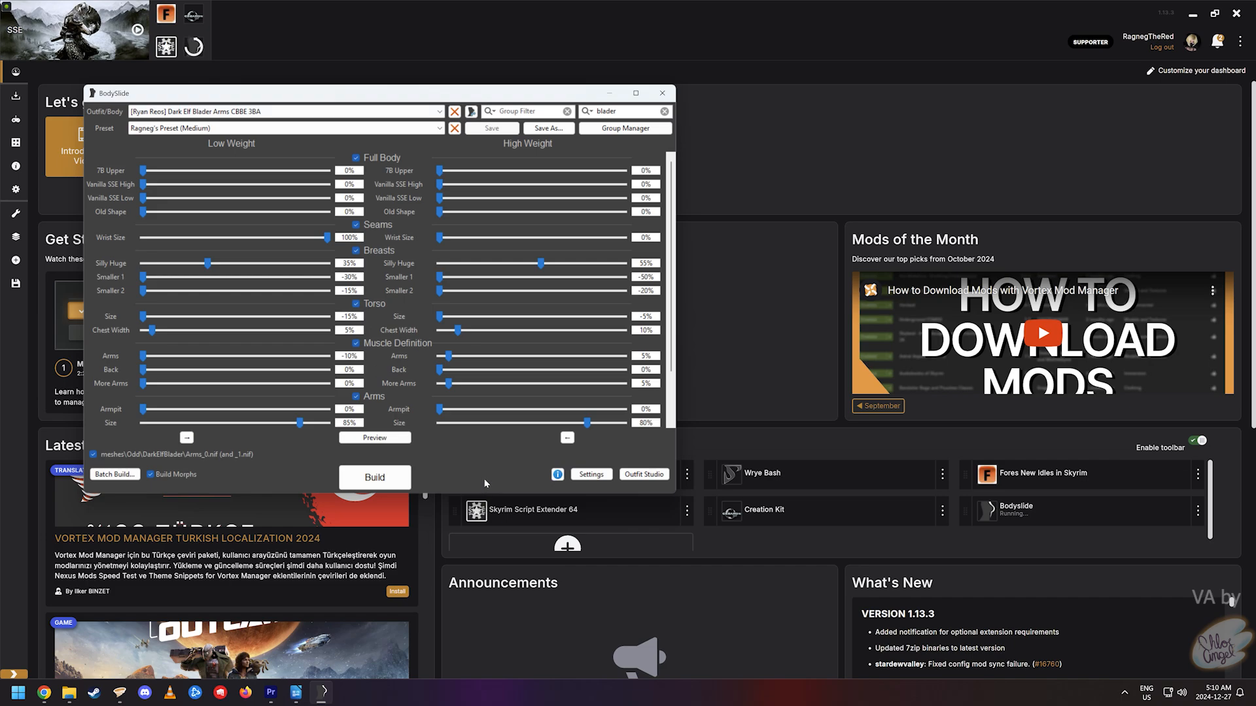
{"action": "left_click", "coordinate": [408, 487]}
{"action": "left_click", "coordinate": [493, 312]}
{"action": "left_click", "coordinate": [343, 111]}
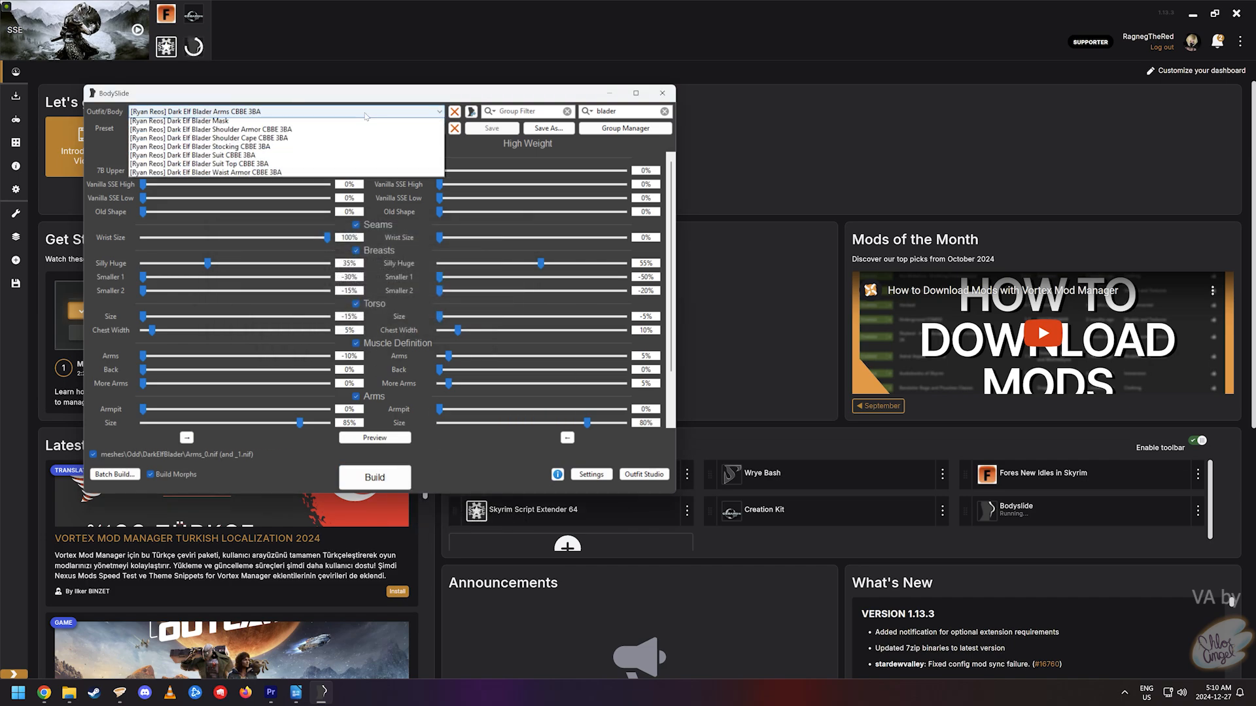
{"action": "left_click", "coordinate": [445, 453]}
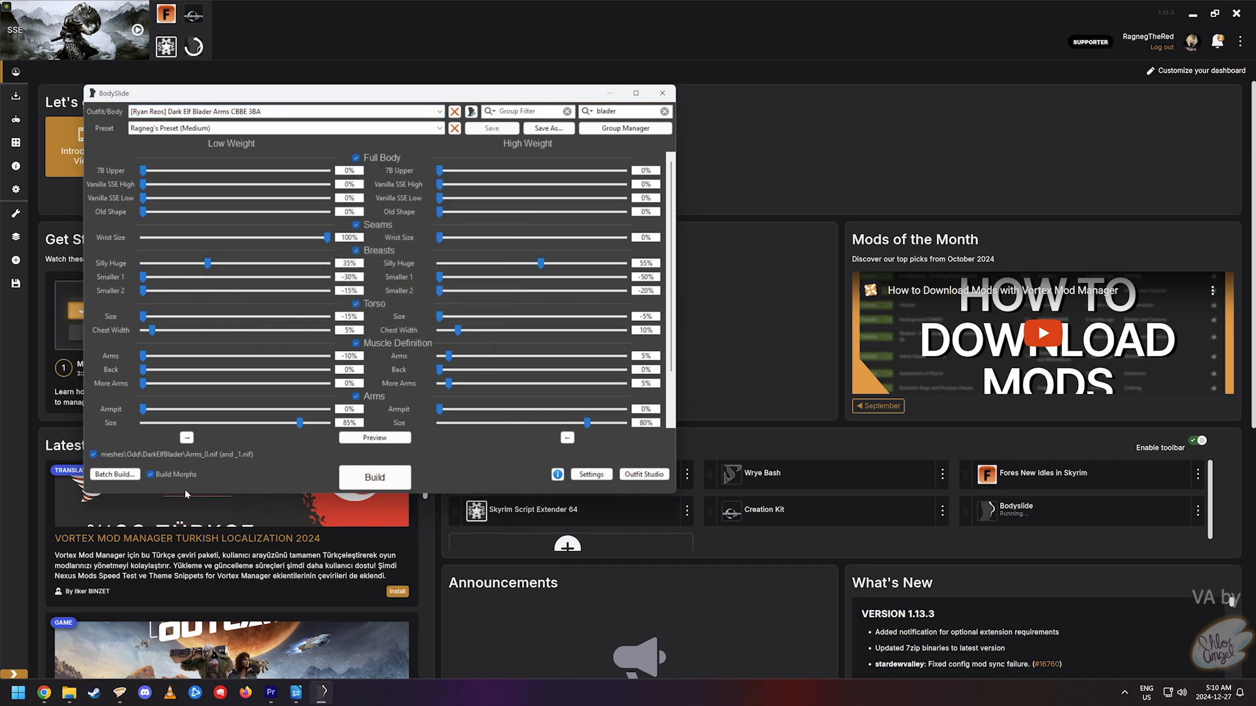
- Batch build all checked Dark Elf Blader sets and dismiss the completion message
{"action": "left_click", "coordinate": [115, 475]}
{"action": "scroll", "coordinate": [537, 308], "scroll_direction": "down", "scroll_amount": 1}
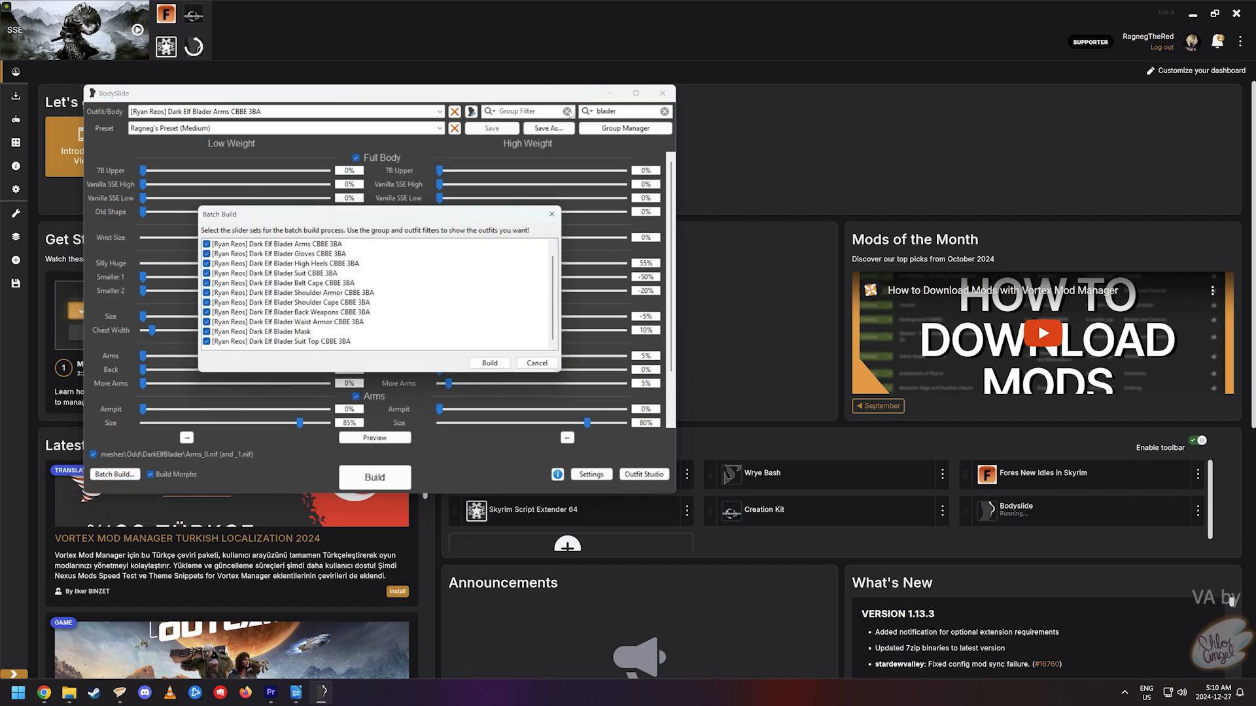
{"action": "left_click", "coordinate": [494, 363]}
{"action": "left_click", "coordinate": [450, 295]}
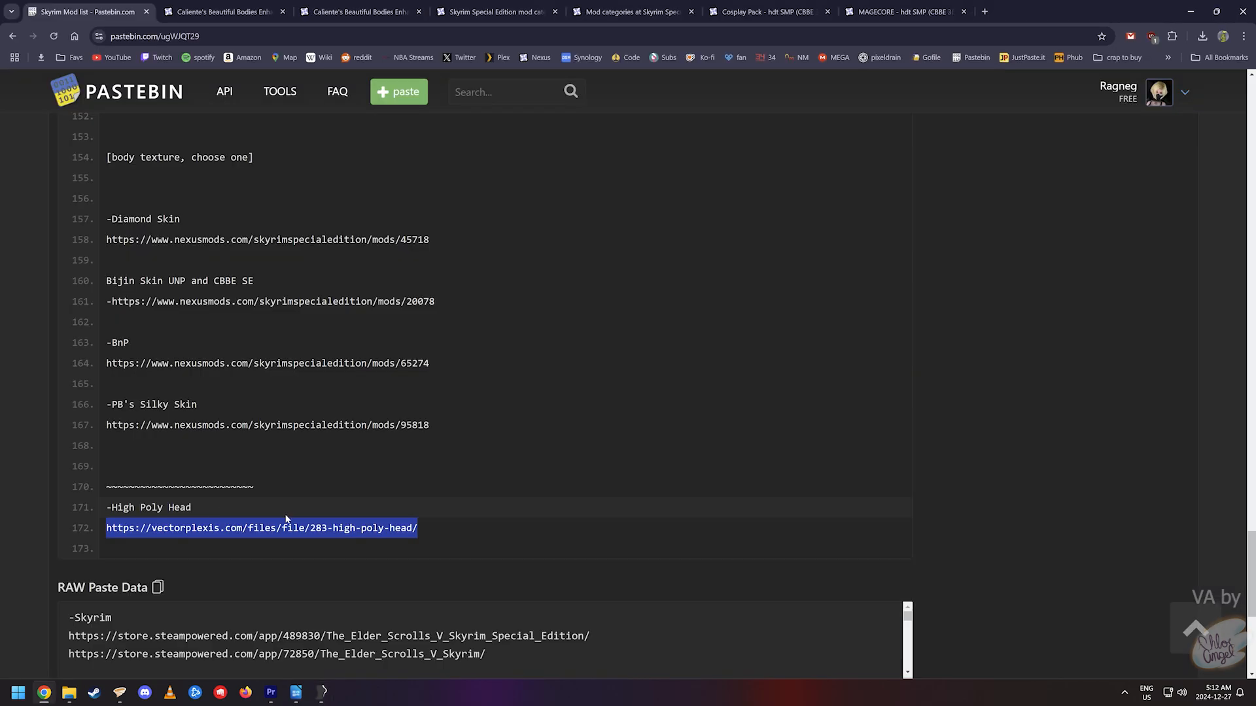
- Open the Vector Plexus High Poly Head 1.4 link and scroll down to Manual Installation
{"action": "right_click", "coordinate": [296, 526]}
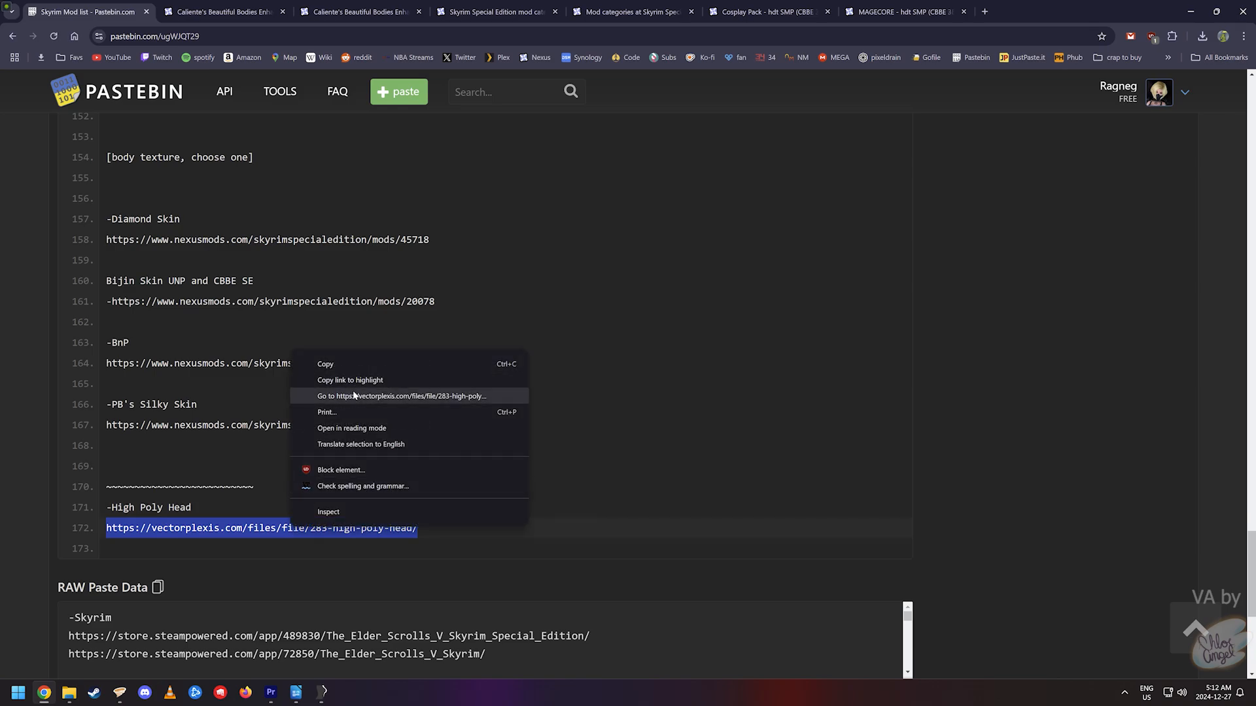
{"action": "left_click", "coordinate": [356, 395]}
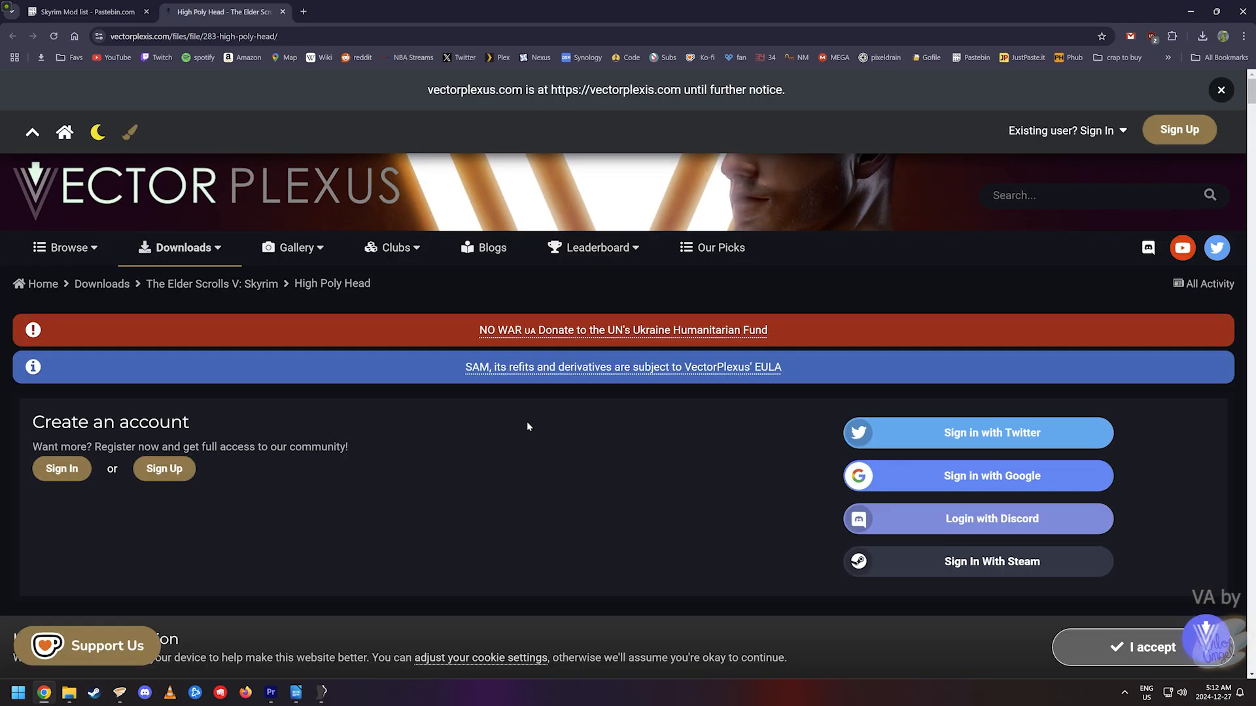
{"action": "scroll", "coordinate": [522, 430], "scroll_direction": "down", "scroll_amount": 5}
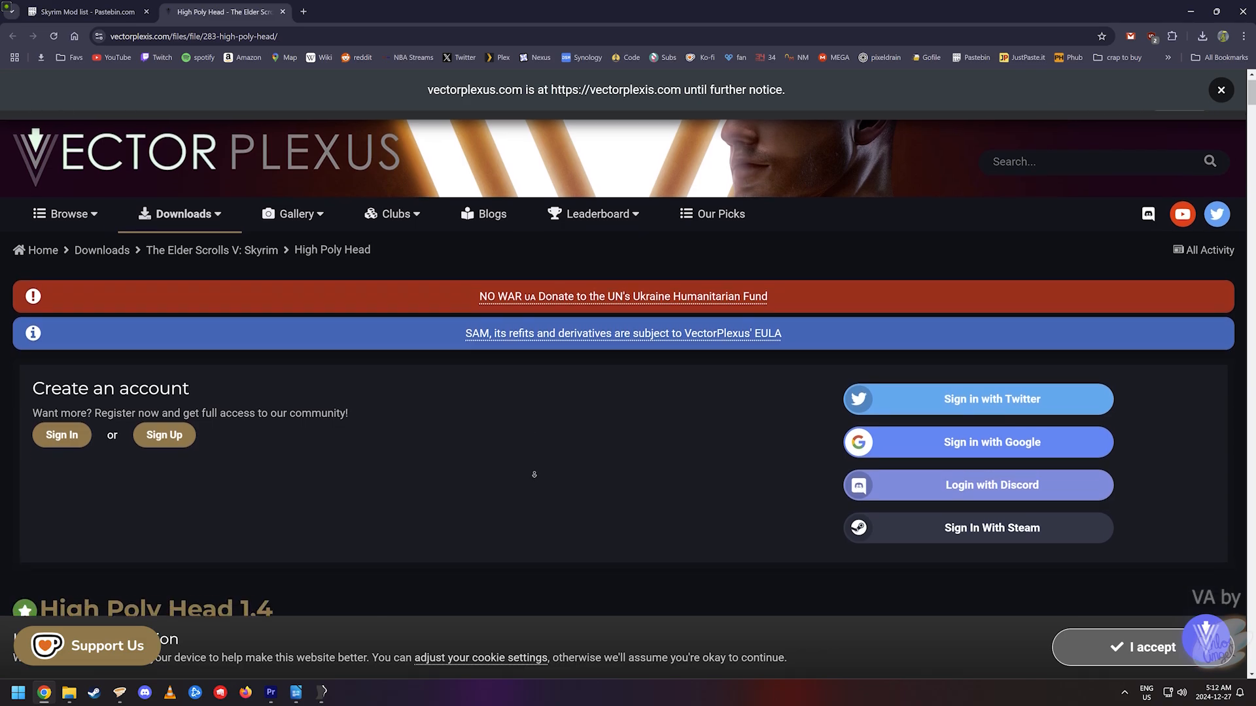
{"action": "scroll", "coordinate": [545, 501], "scroll_direction": "down", "scroll_amount": 6}
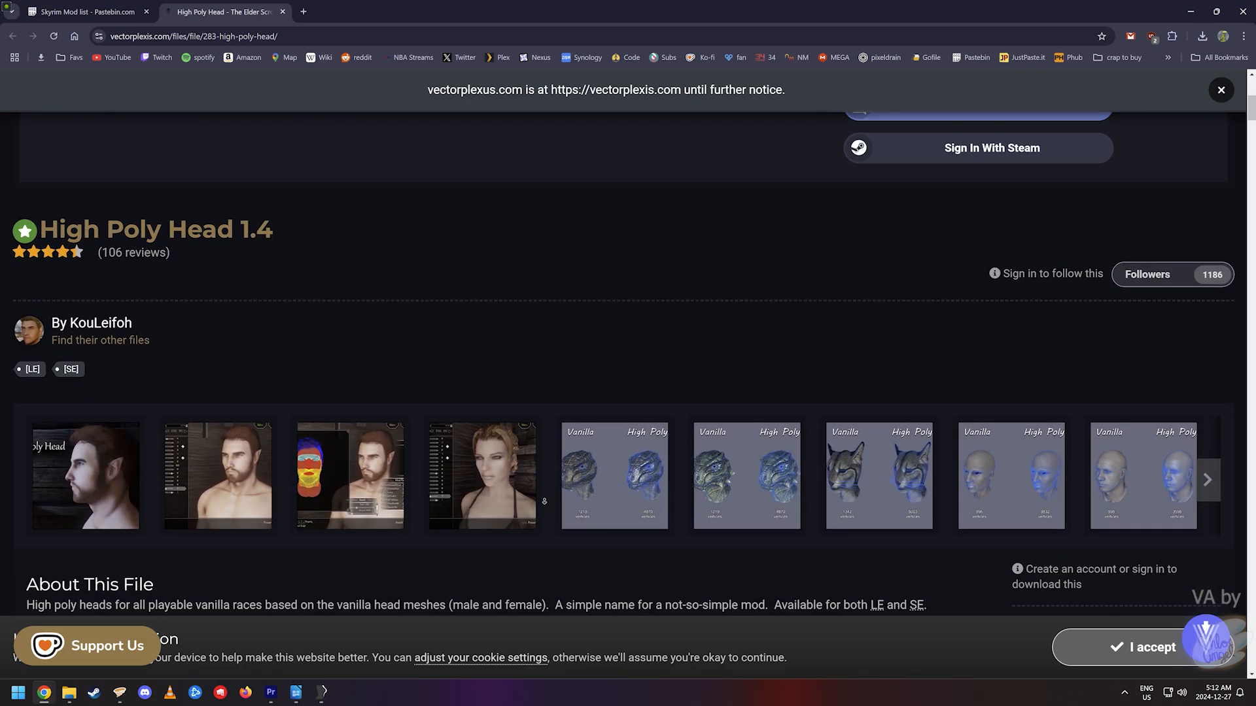
{"action": "scroll", "coordinate": [544, 501], "scroll_direction": "down", "scroll_amount": 4}
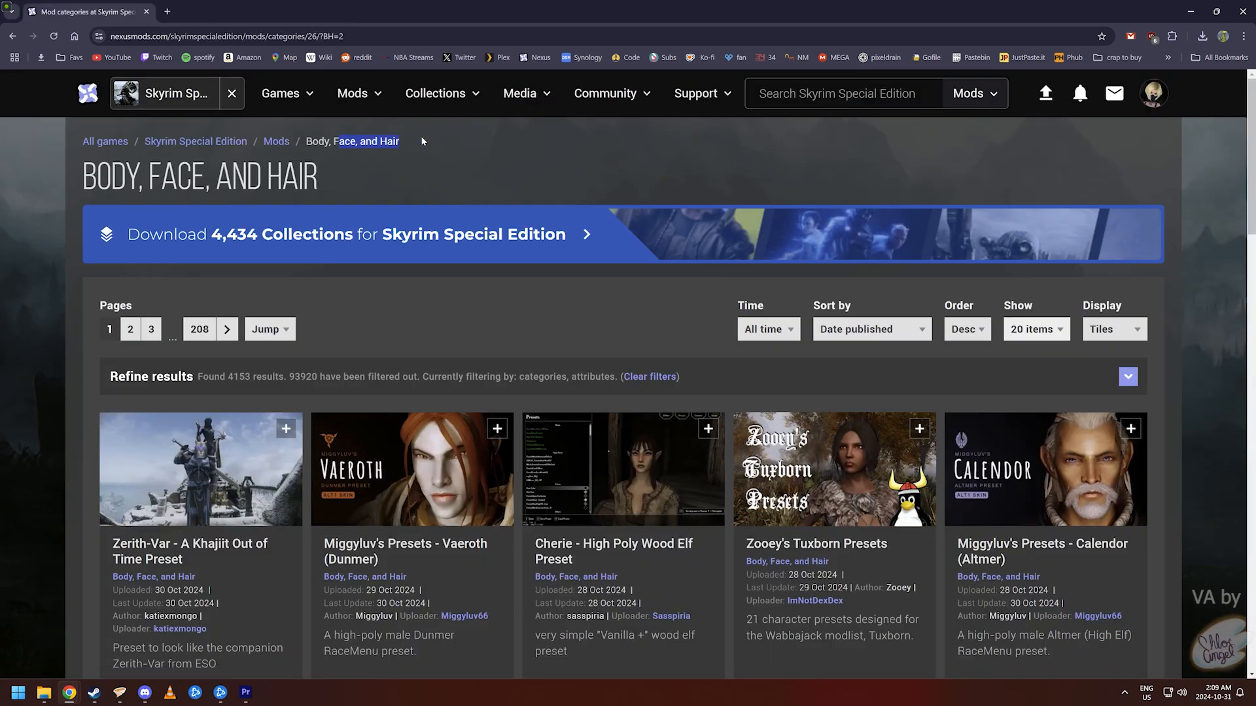
{"action": "left_click", "coordinate": [421, 136]}
{"action": "scroll", "coordinate": [11, 243], "scroll_direction": "down", "scroll_amount": 3}
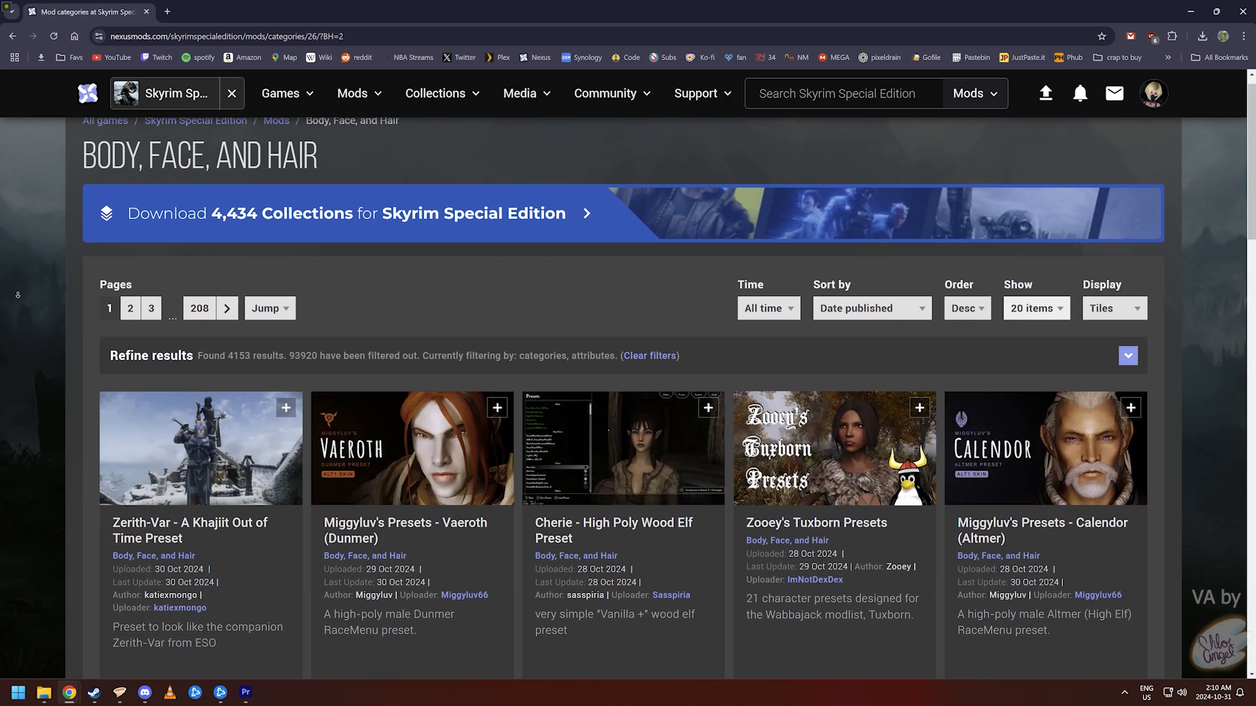
{"action": "scroll", "coordinate": [17, 295], "scroll_direction": "down", "scroll_amount": 3}
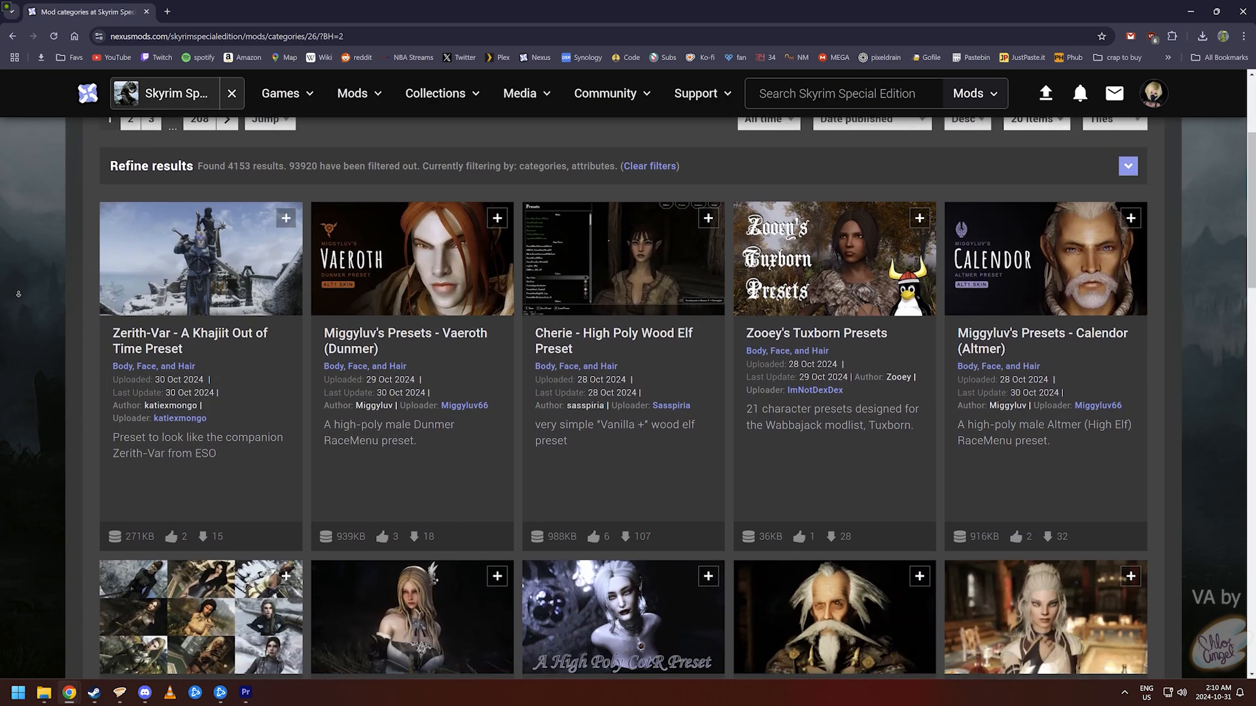
{"action": "scroll", "coordinate": [18, 294], "scroll_direction": "down", "scroll_amount": 3}
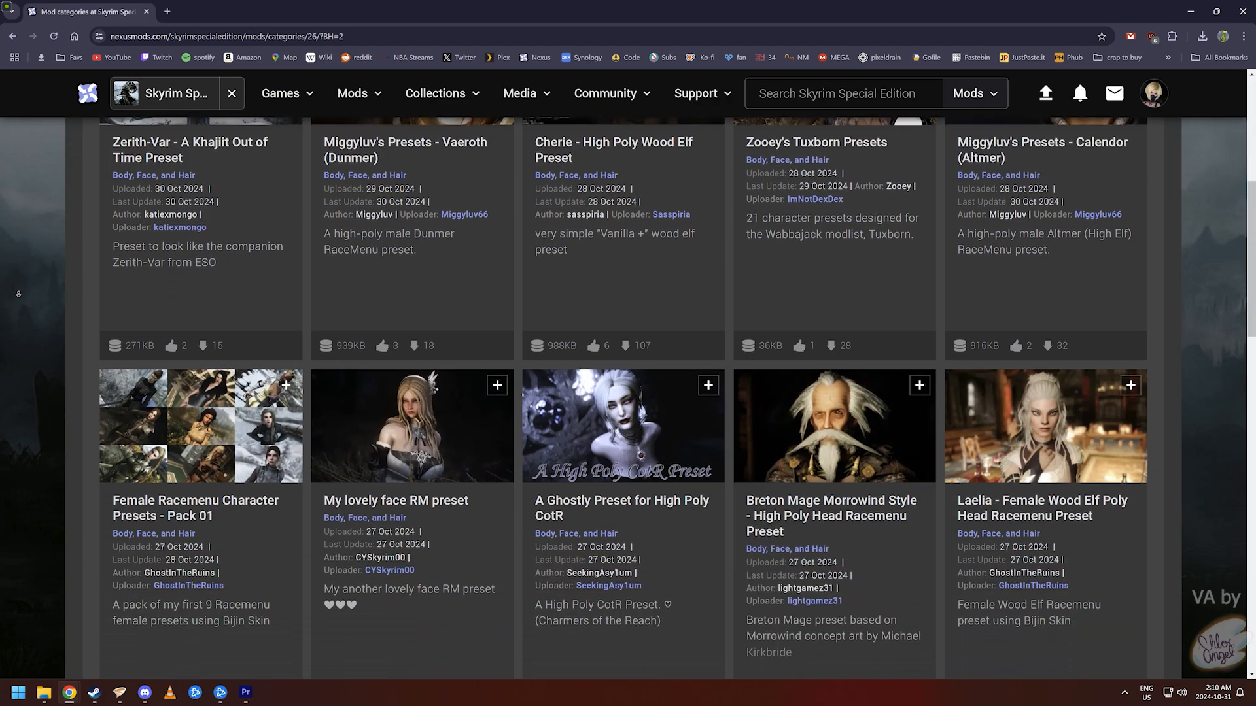
{"action": "scroll", "coordinate": [19, 294], "scroll_direction": "down", "scroll_amount": 4}
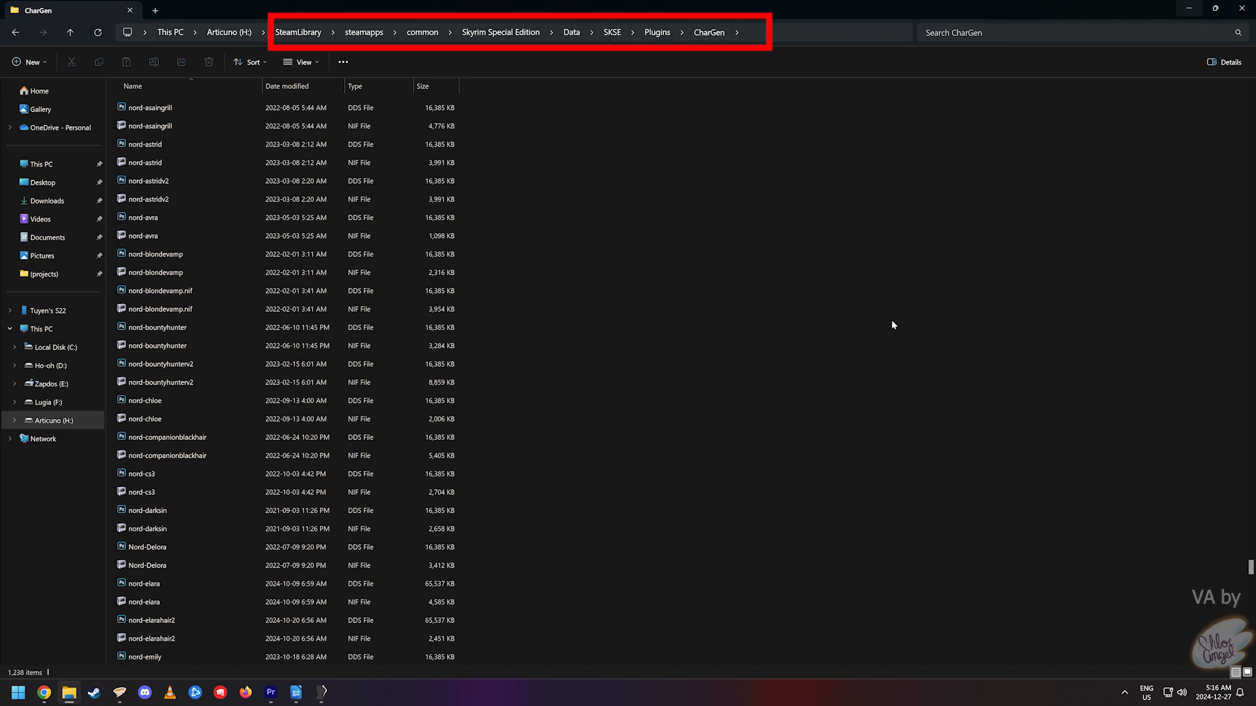
- Scroll through the .jslot preset files in the CharGen Presets folder
{"action": "left_click_drag", "start_coordinate": [1242, 572], "coordinate": [1239, 499]}
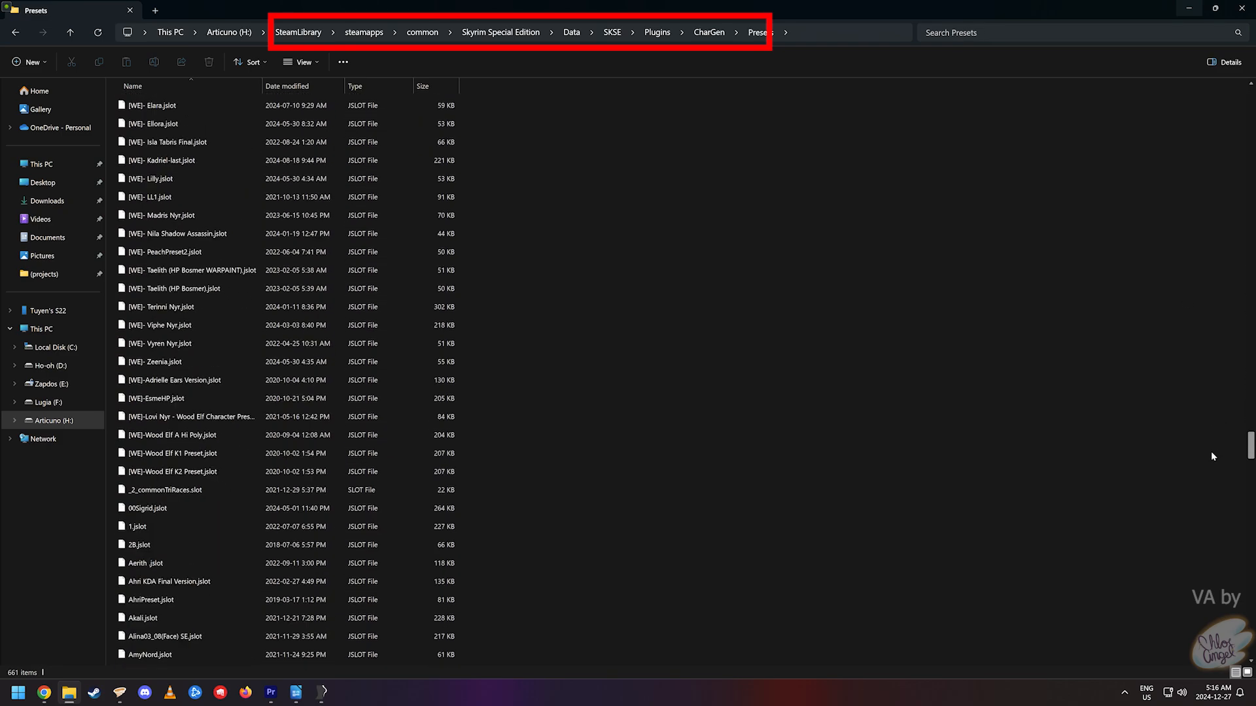
{"action": "scroll", "coordinate": [1211, 451], "scroll_direction": "down", "scroll_amount": 2}
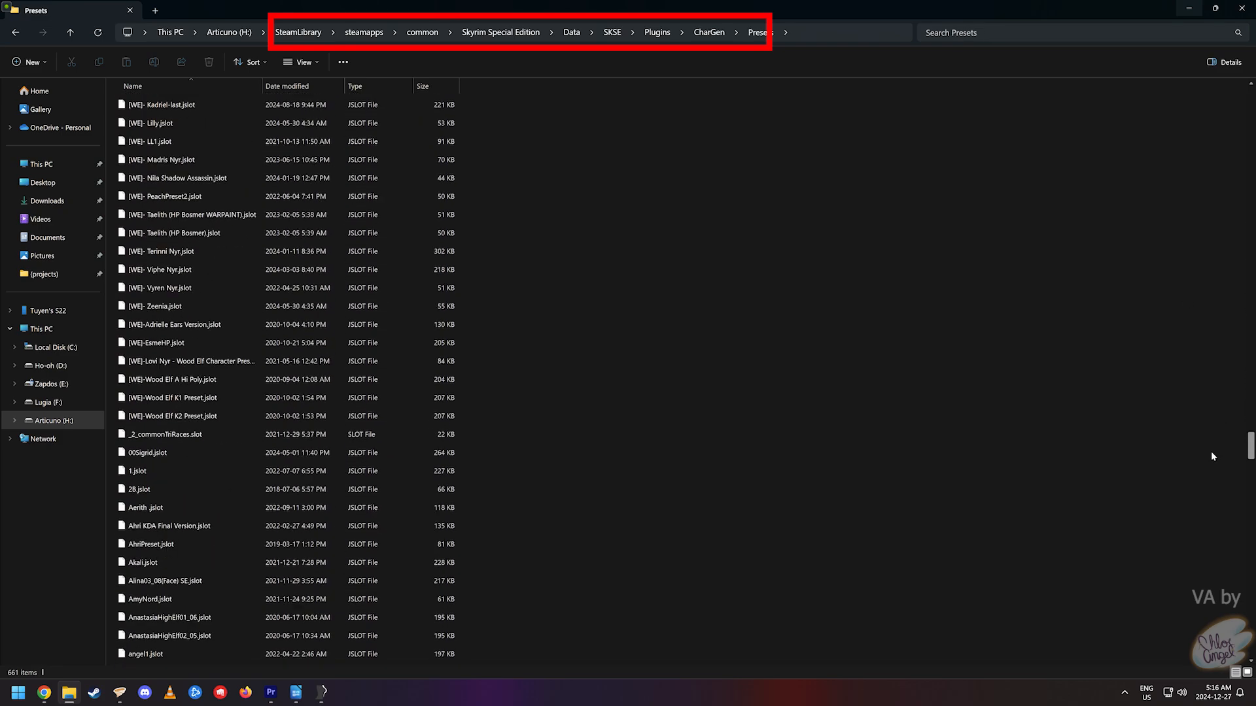
{"action": "scroll", "coordinate": [1210, 456], "scroll_direction": "down", "scroll_amount": 20}
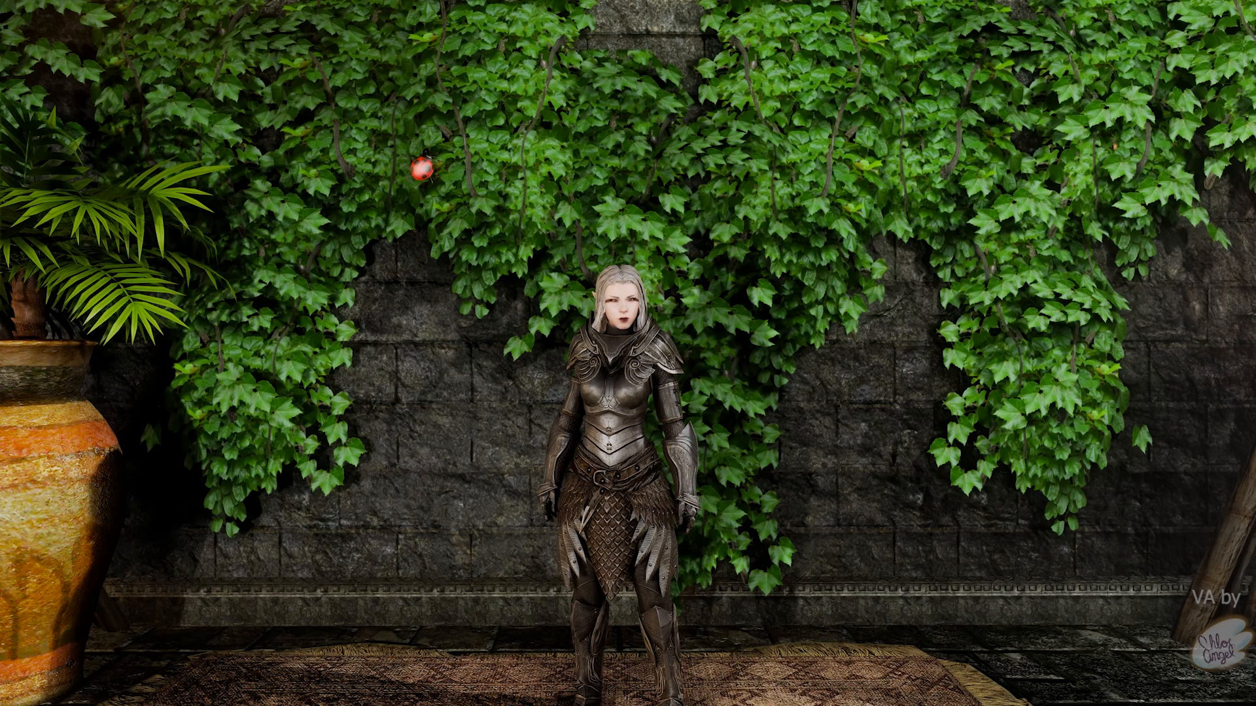
- Open RaceMenu from the console and browse the RACE, BODY, CBBE 3BA MORPHS, HEAD and FACE sliders
{"action": "key", "text": "grave"}
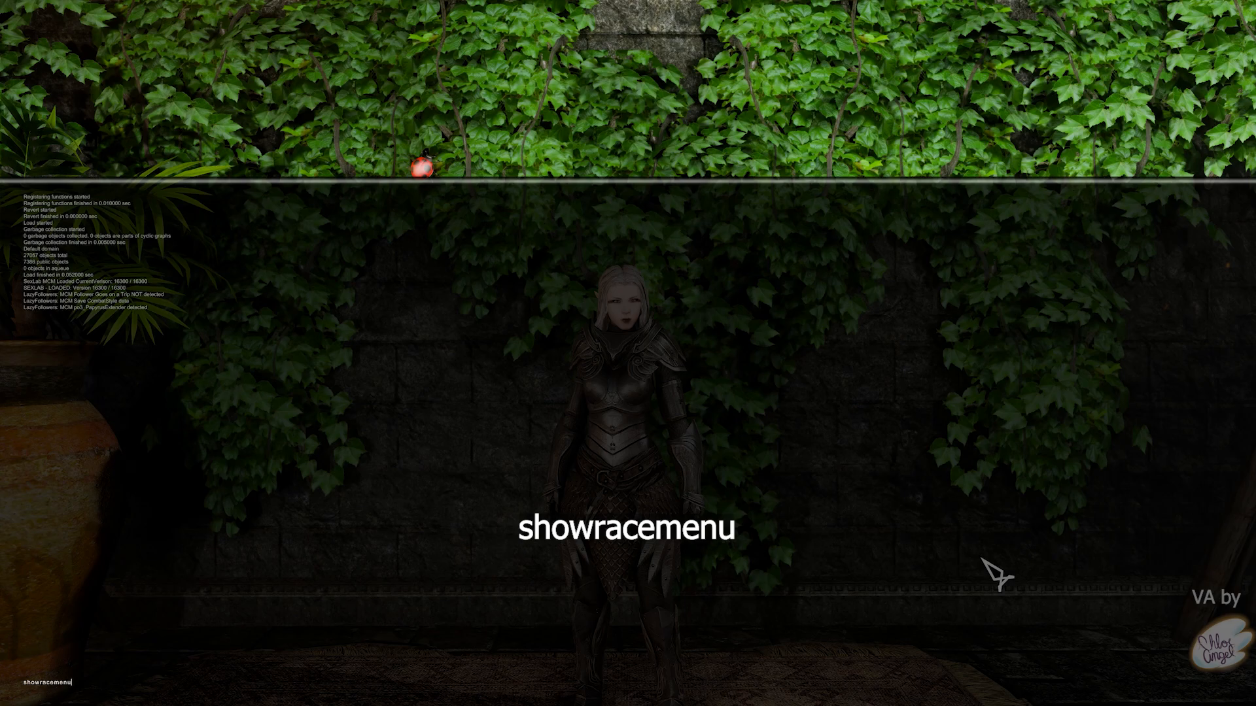
{"action": "key", "text": "Return"}
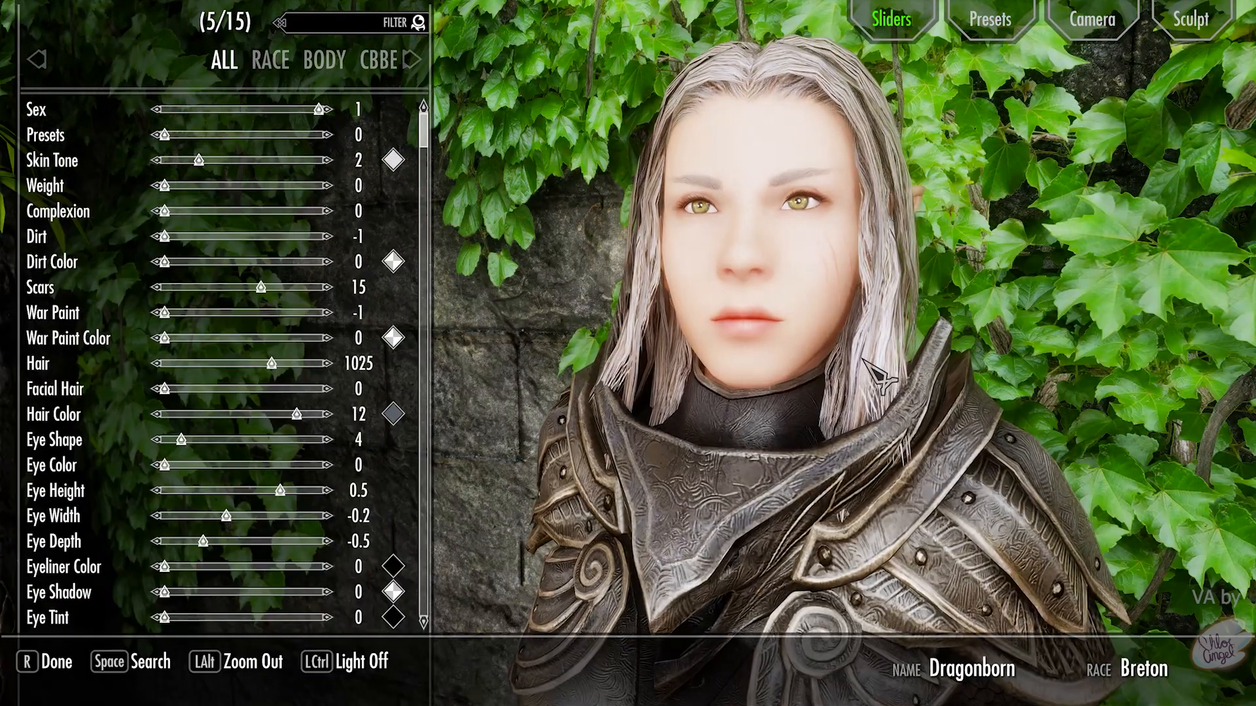
{"action": "left_click", "coordinate": [275, 66]}
{"action": "left_click", "coordinate": [282, 66]}
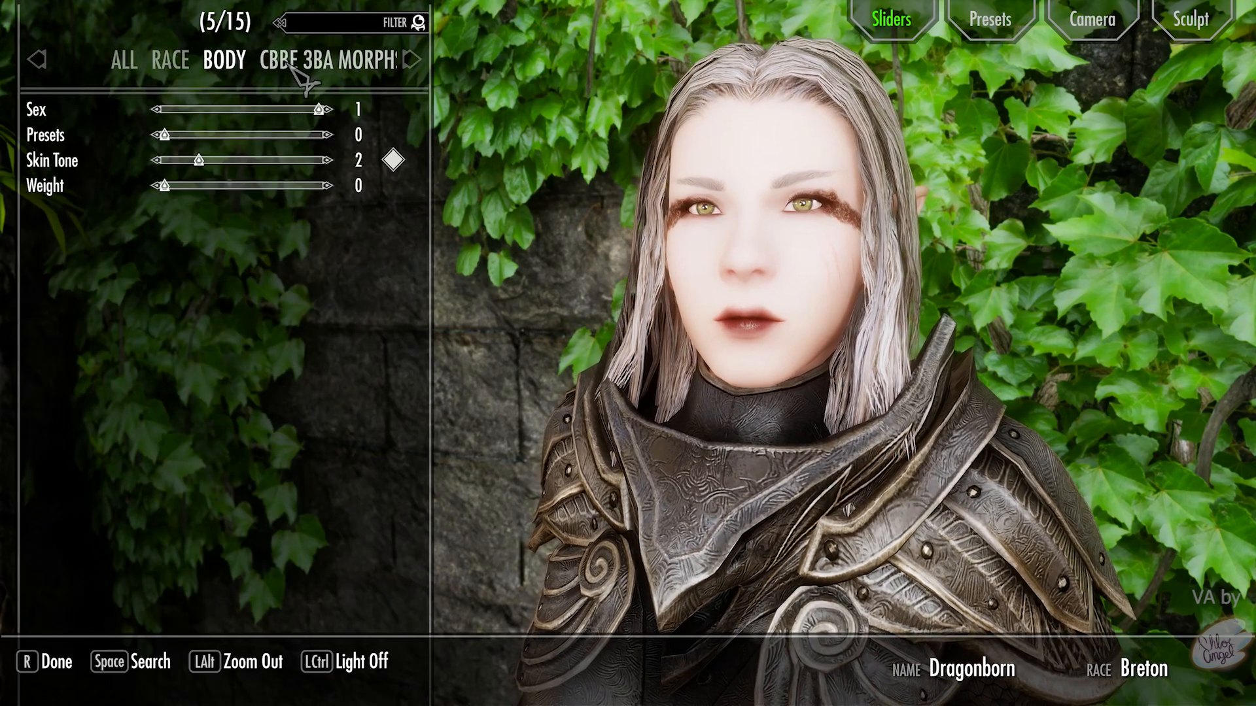
{"action": "left_click", "coordinate": [298, 68]}
{"action": "left_click", "coordinate": [320, 64]}
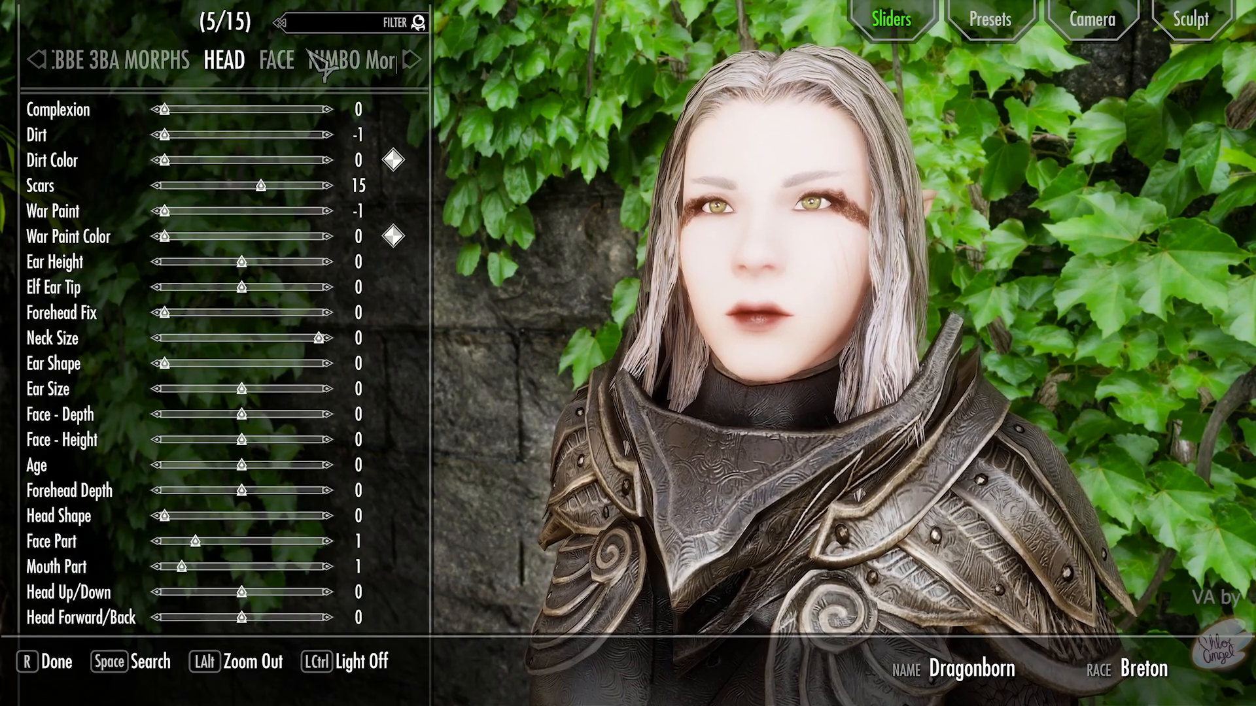
{"action": "left_click", "coordinate": [313, 59]}
{"action": "left_click", "coordinate": [145, 62]}
{"action": "left_click", "coordinate": [139, 62]}
{"action": "left_click", "coordinate": [137, 63]}
{"action": "left_click", "coordinate": [137, 62]}
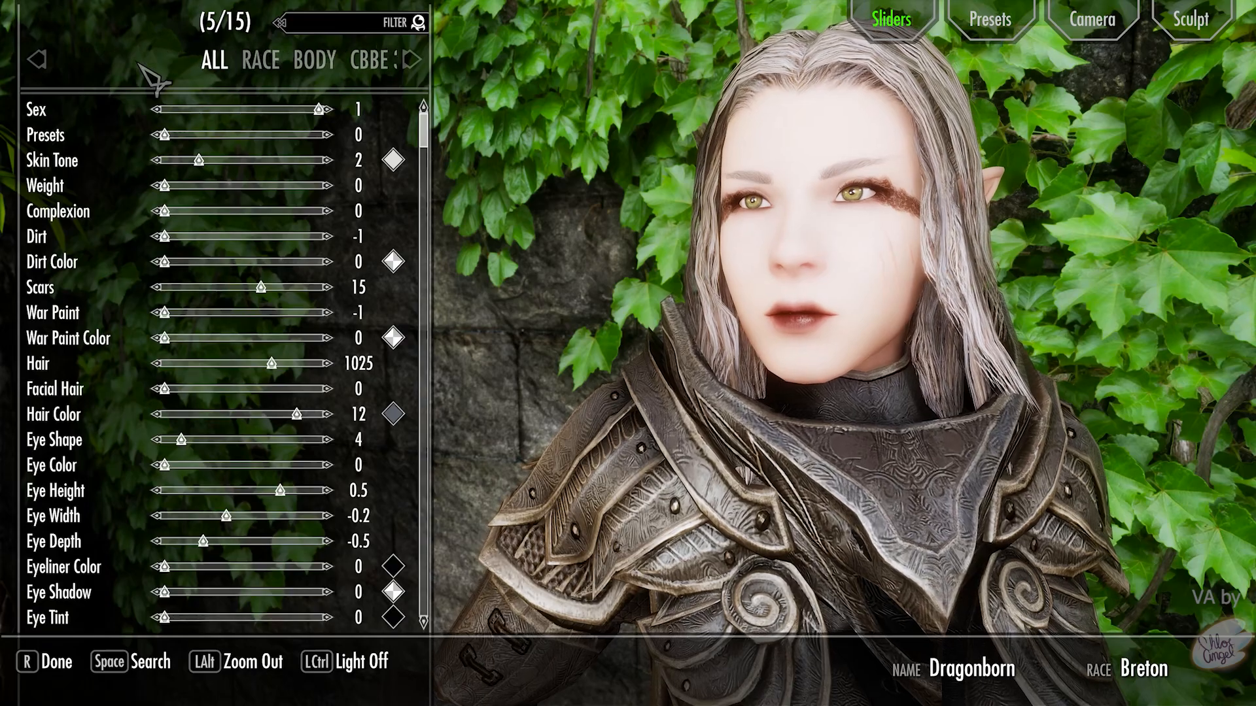
{"action": "left_click", "coordinate": [282, 65]}
{"action": "left_click", "coordinate": [286, 65]}
{"action": "left_click", "coordinate": [291, 66]}
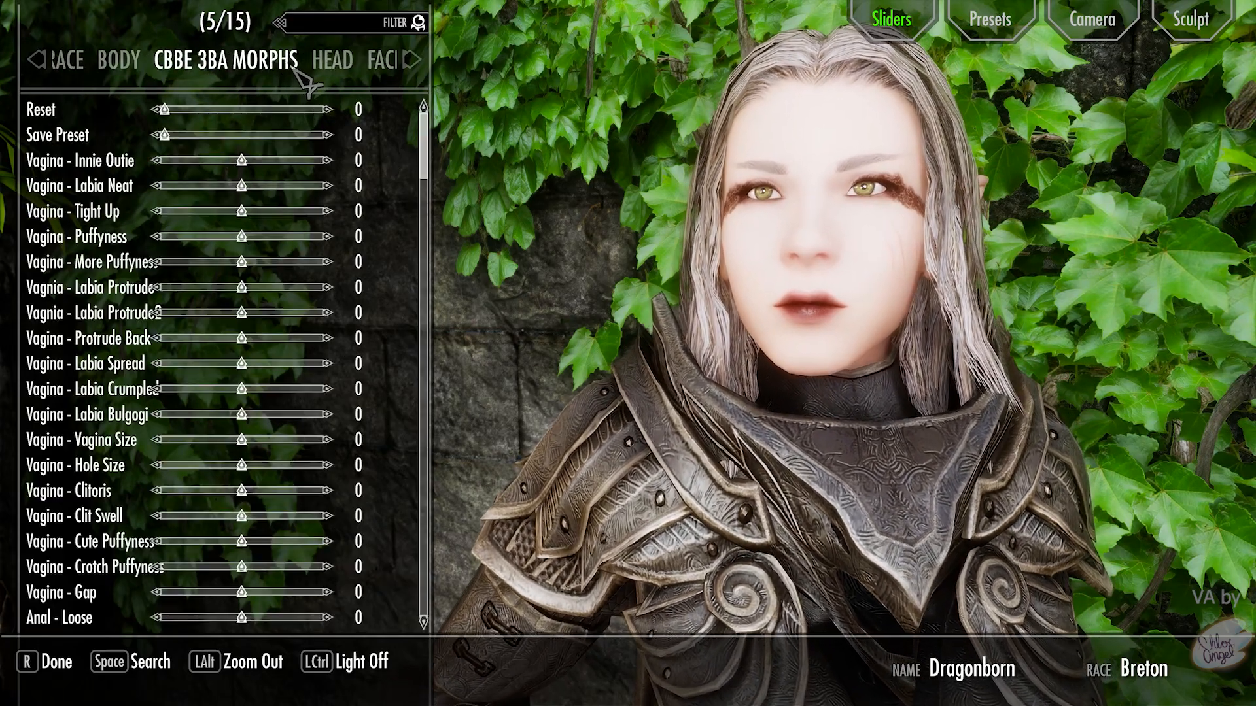
{"action": "left_click", "coordinate": [295, 65]}
{"action": "left_click", "coordinate": [339, 69]}
{"action": "left_click", "coordinate": [362, 69]}
{"action": "left_click", "coordinate": [361, 69]}
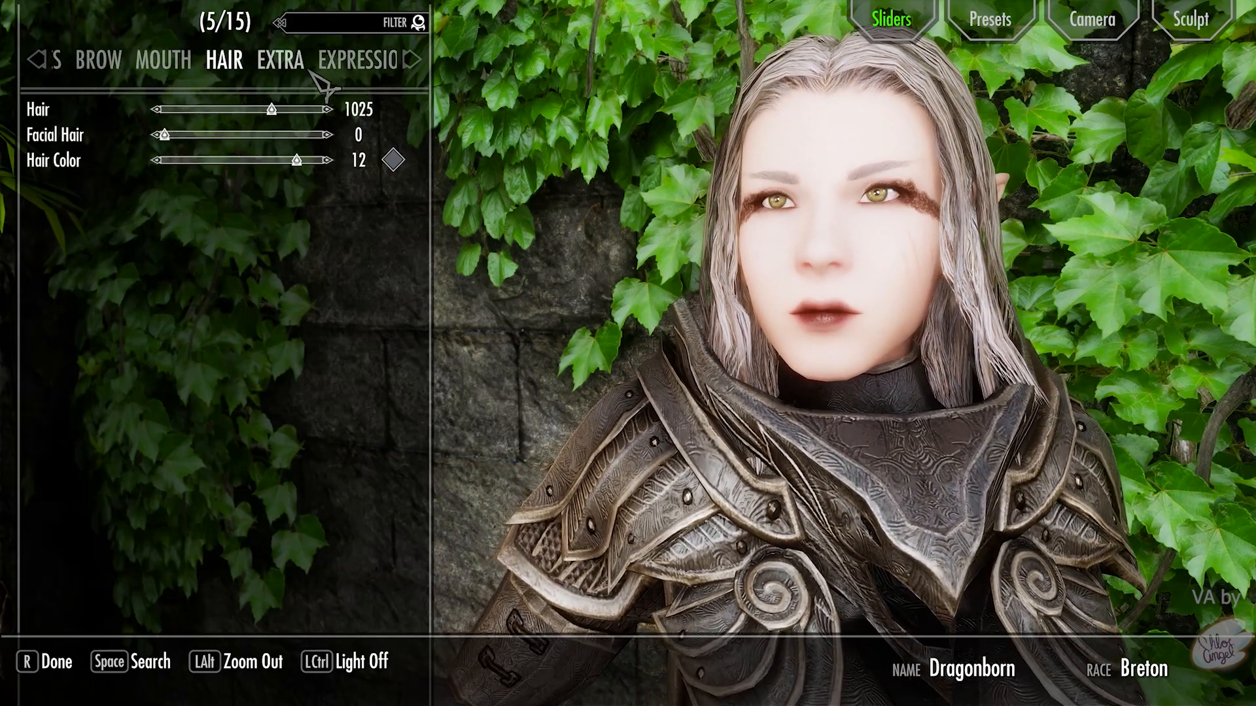
- Cycle through the Expressions, Colors and Makeup categories, then back to the race list
{"action": "left_click", "coordinate": [182, 63]}
{"action": "left_click", "coordinate": [180, 63]}
{"action": "left_click", "coordinate": [345, 65]}
{"action": "left_click", "coordinate": [343, 65]}
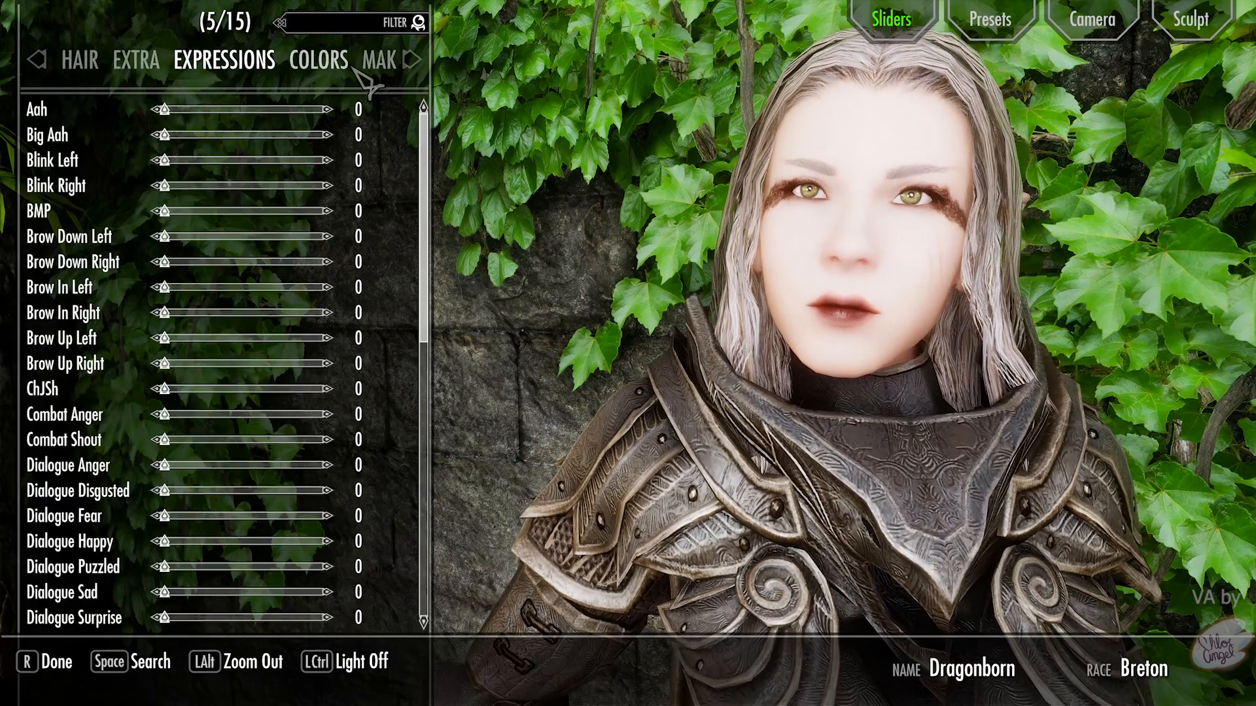
{"action": "left_click", "coordinate": [336, 64]}
{"action": "left_click", "coordinate": [287, 65]}
{"action": "left_click", "coordinate": [157, 67]}
{"action": "left_click", "coordinate": [110, 66]}
{"action": "left_click", "coordinate": [95, 67]}
{"action": "left_click", "coordinate": [86, 66]}
{"action": "left_click", "coordinate": [91, 67]}
{"action": "left_click", "coordinate": [111, 67]}
{"action": "left_click", "coordinate": [115, 68]}
{"action": "left_click", "coordinate": [115, 70]}
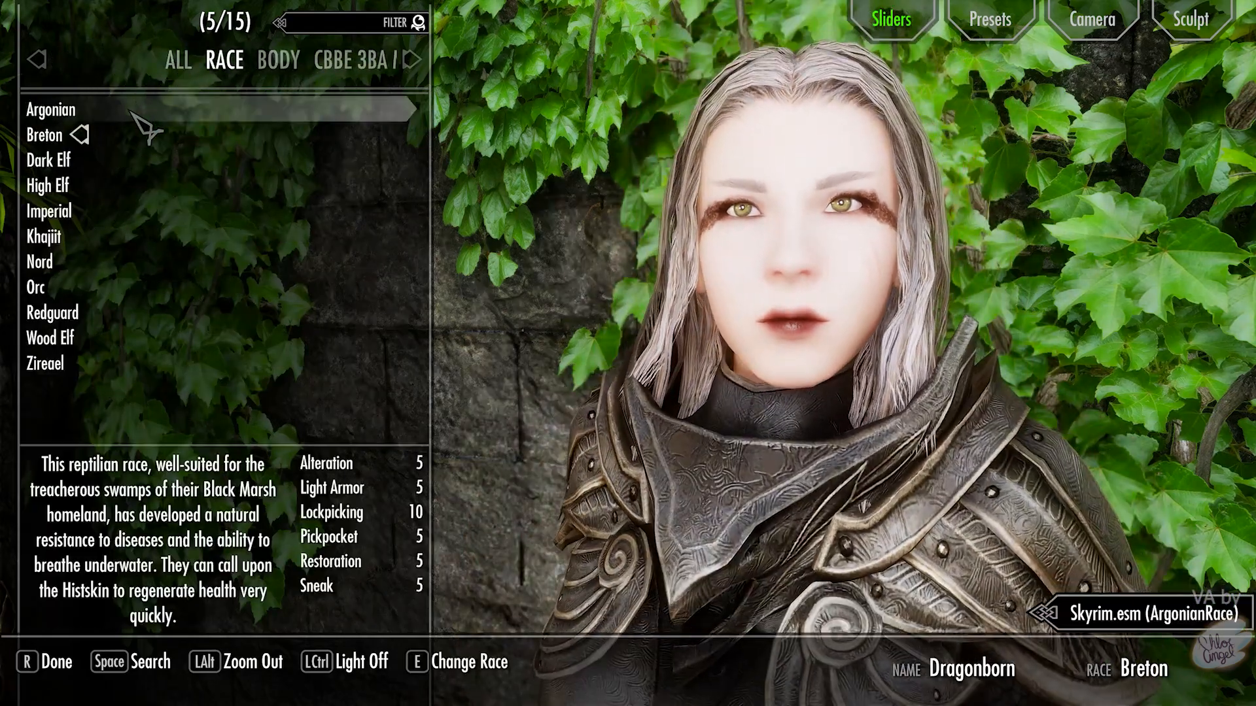
- Preview Dark Elf and High Elf, return the character to Breton, and show the Presets panel
{"action": "left_click", "coordinate": [112, 162]}
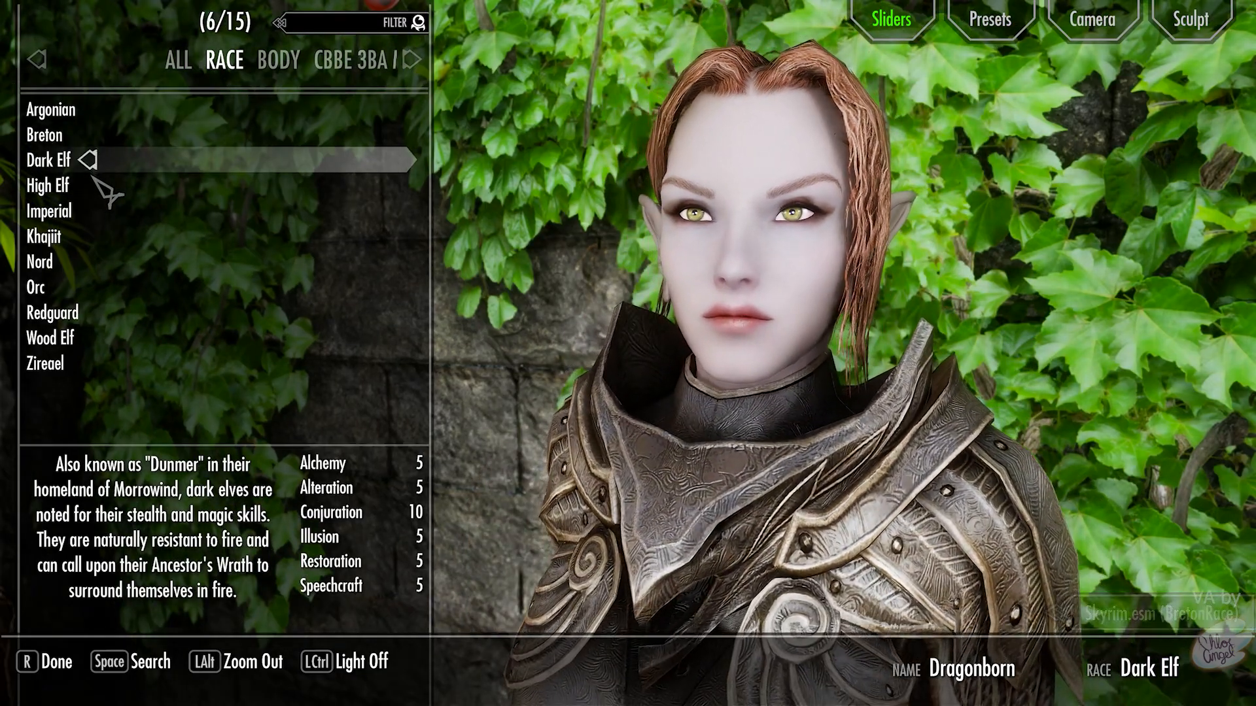
{"action": "left_click", "coordinate": [91, 185]}
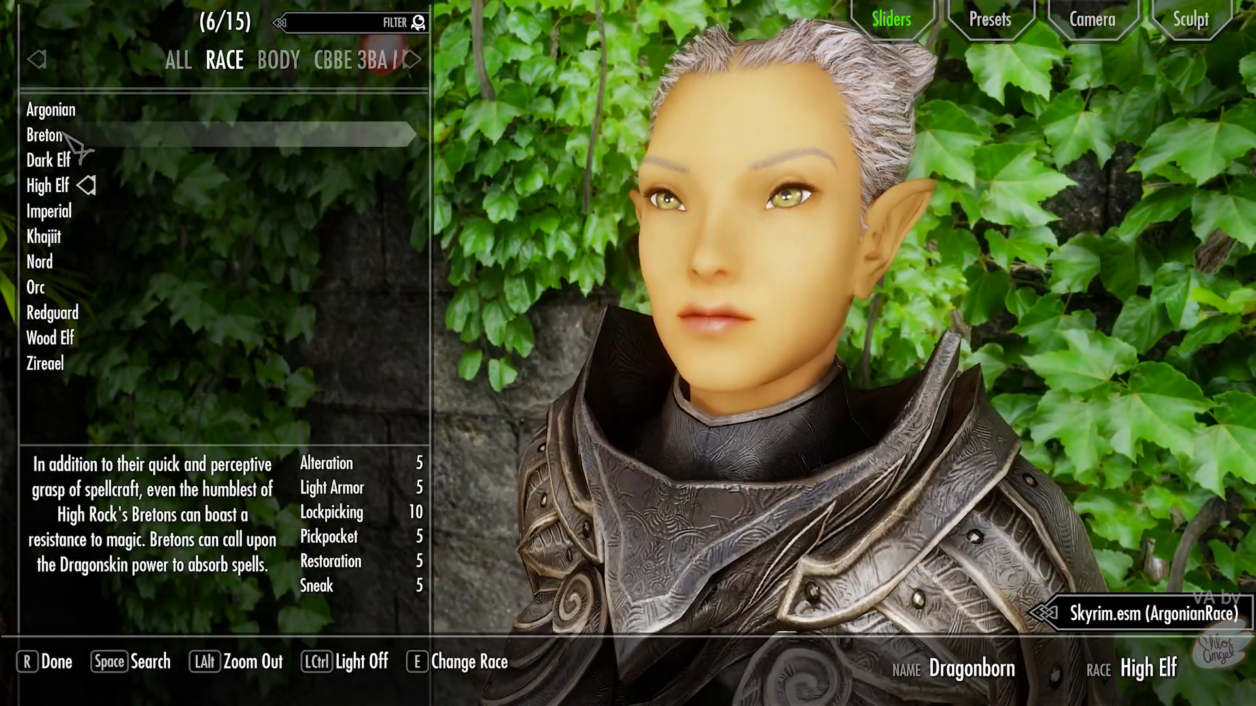
{"action": "left_click", "coordinate": [79, 137]}
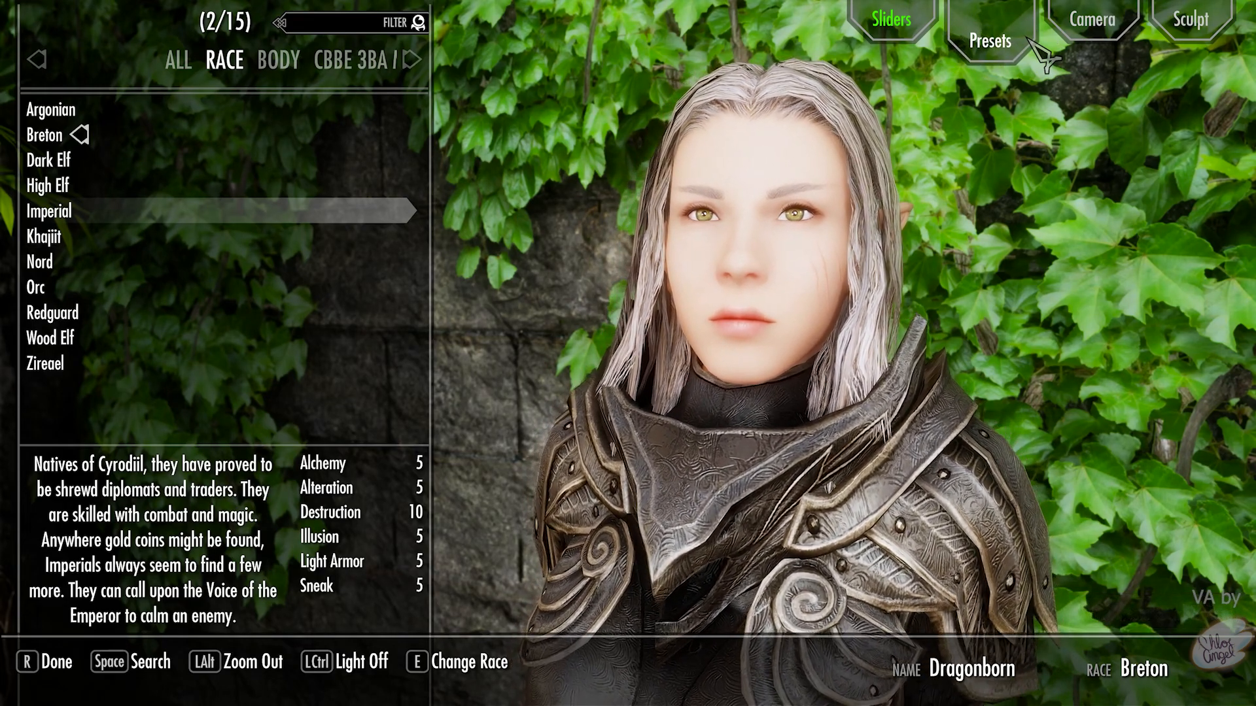
{"action": "left_click", "coordinate": [1025, 44]}
- Load the breton-janessa.jslot preset from the F9 preset file list
{"action": "key", "text": "F9"}
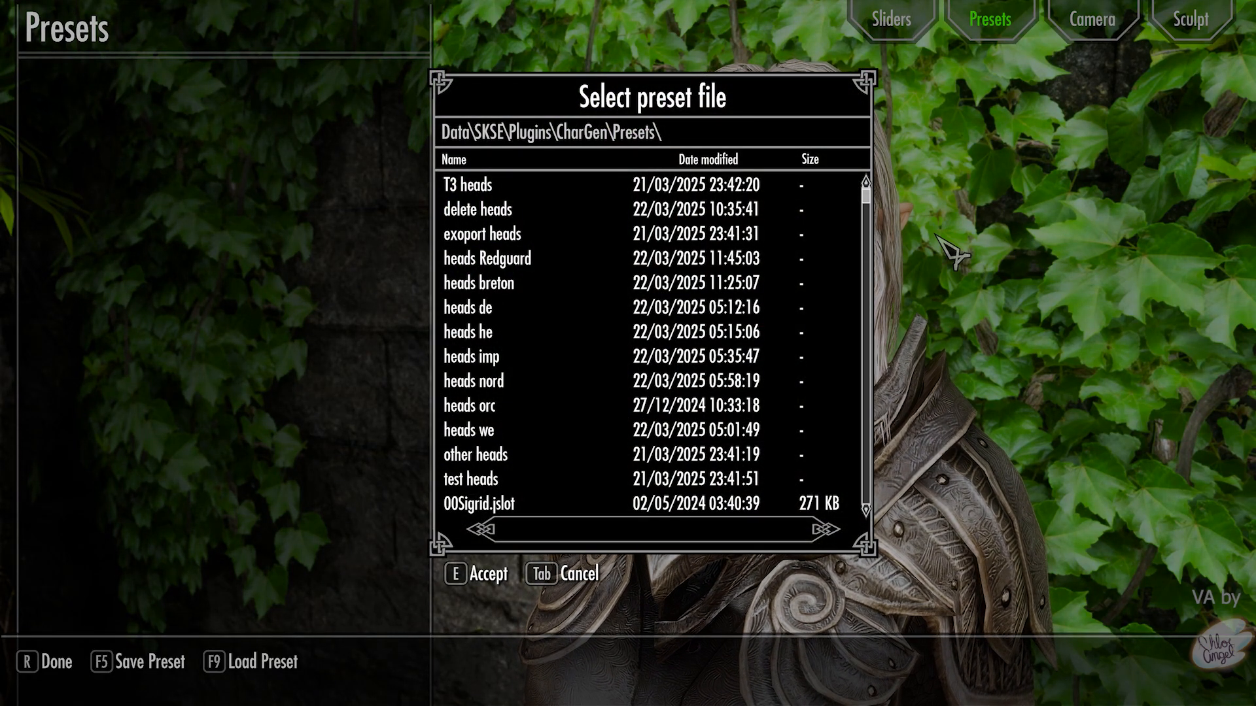
{"action": "scroll", "coordinate": [765, 319], "scroll_direction": "down", "scroll_amount": 10}
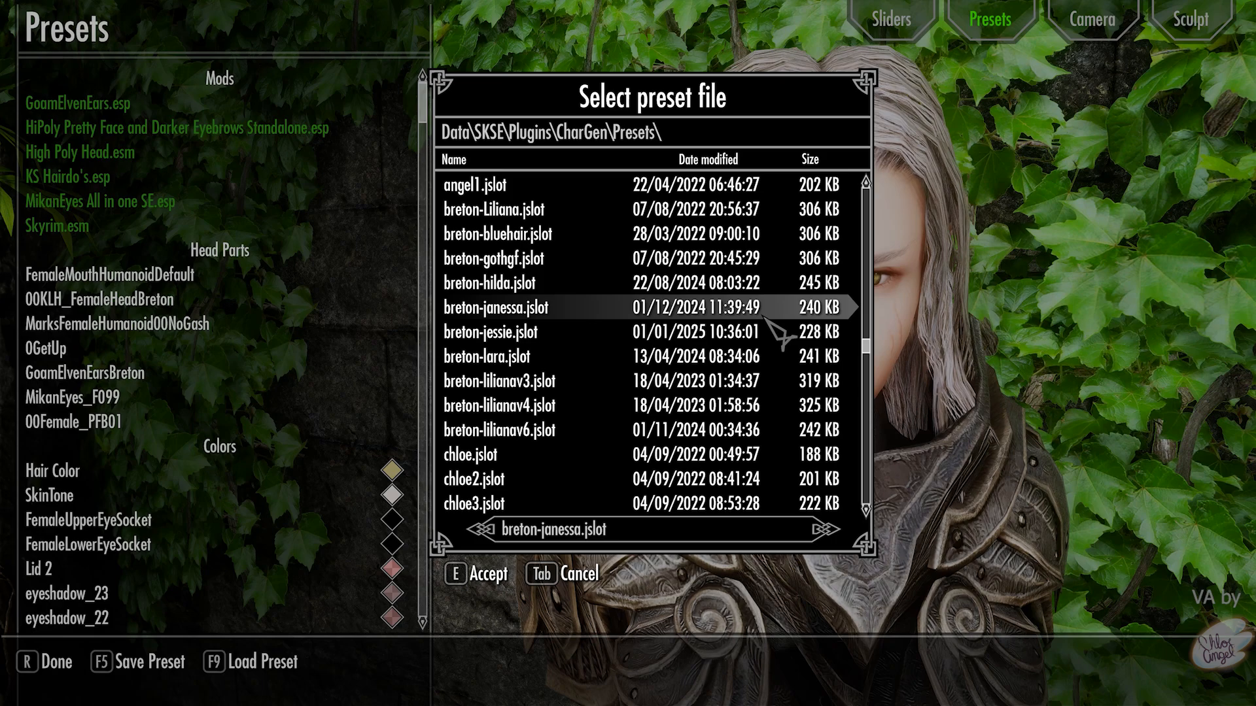
{"action": "left_click", "coordinate": [762, 315]}
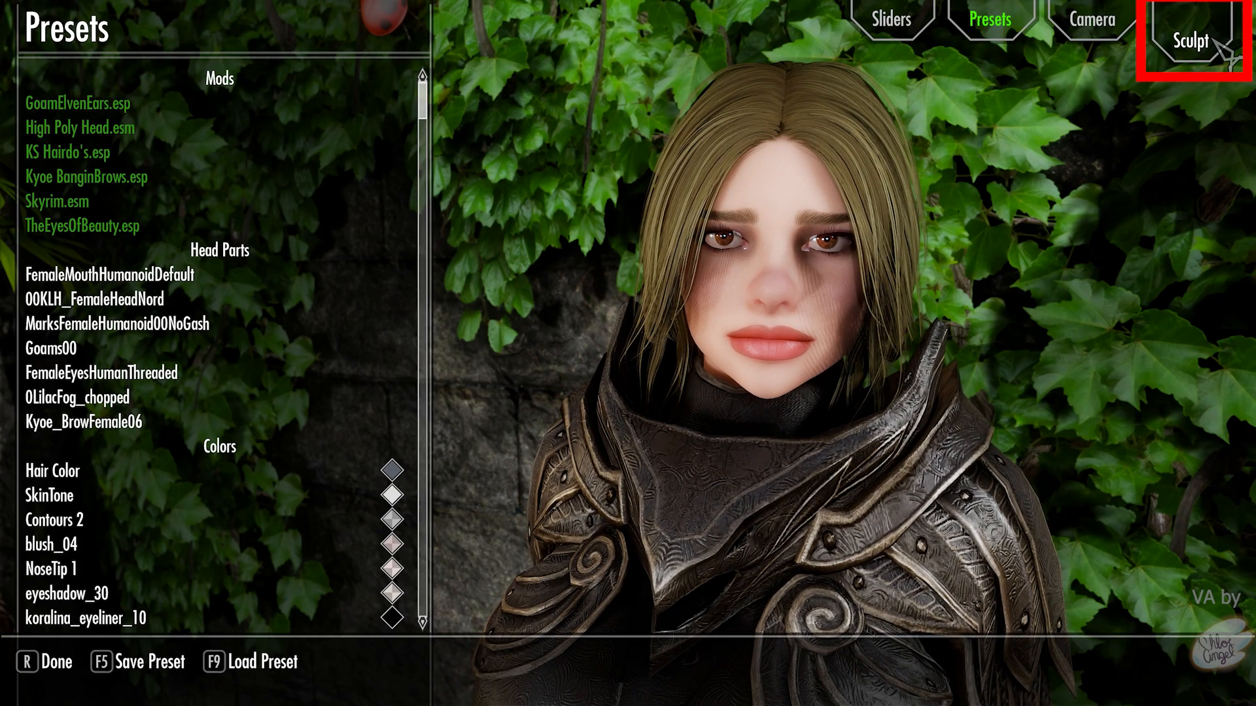
{"action": "left_click", "coordinate": [1215, 41]}
- Import the breton-janessa.nif head, accept the matched parts, and go back to the sliders
{"action": "key", "text": "F9"}
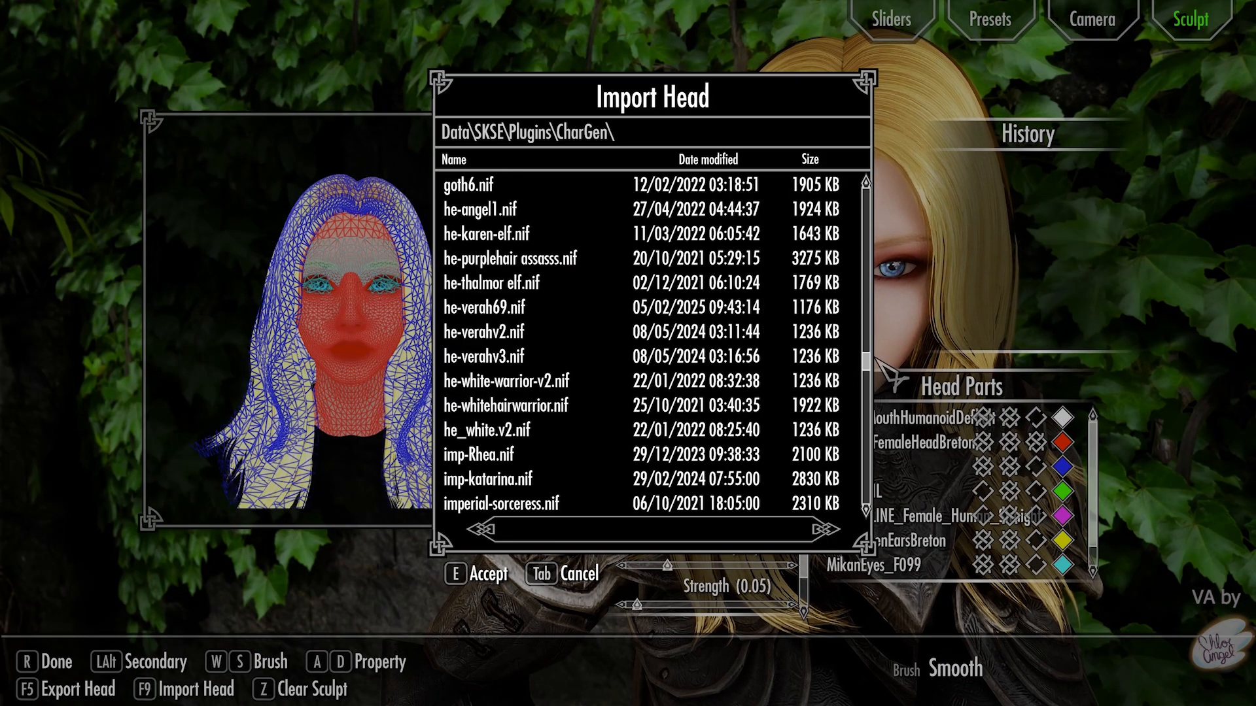
{"action": "scroll", "coordinate": [845, 330], "scroll_direction": "down", "scroll_amount": 10}
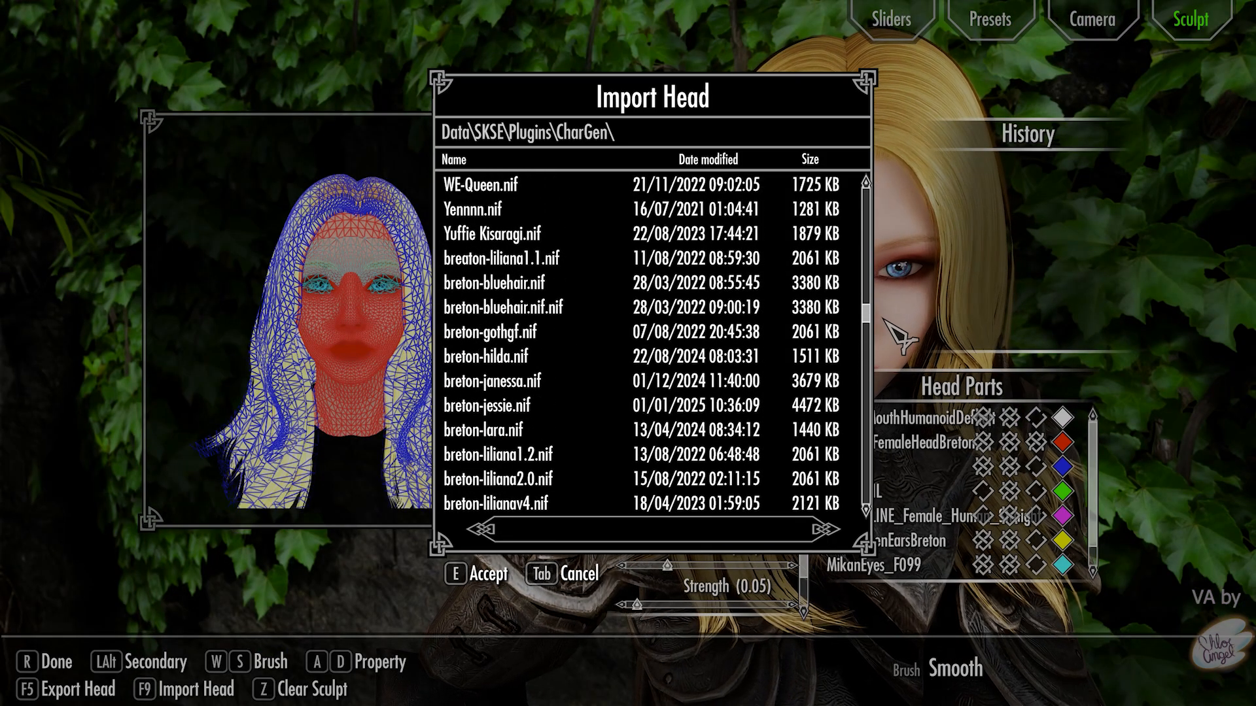
{"action": "left_click", "coordinate": [831, 315]}
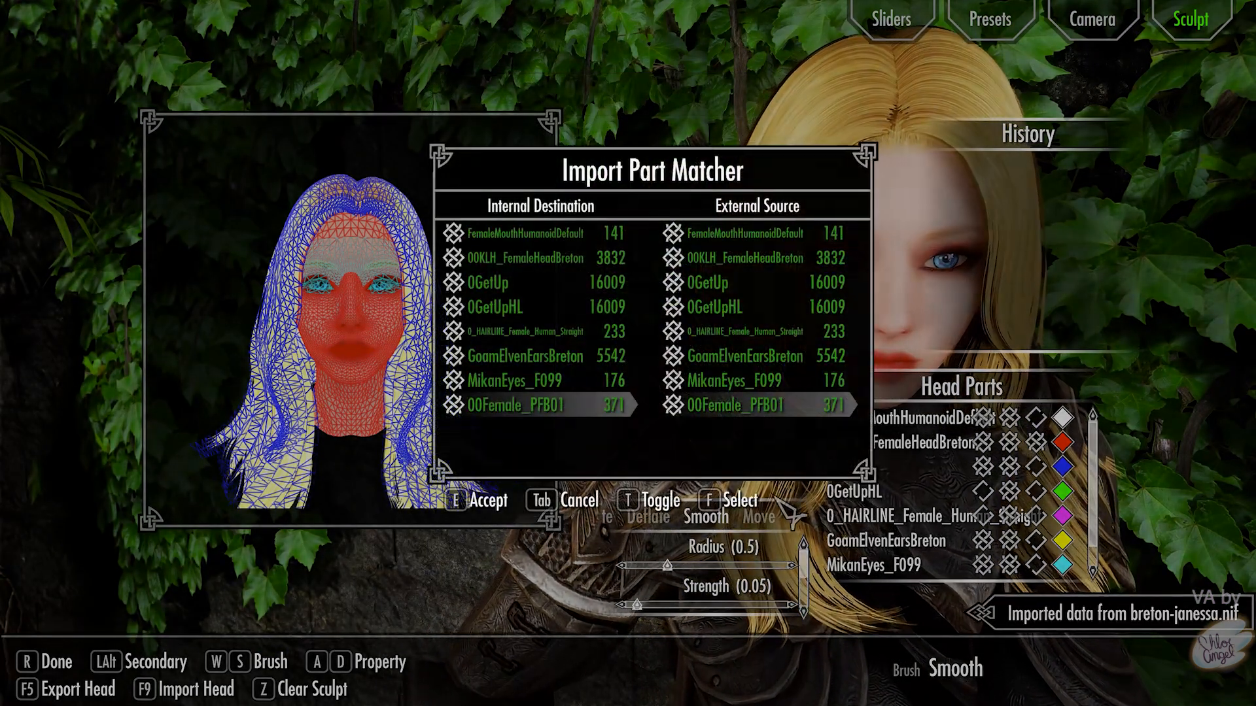
{"action": "left_click", "coordinate": [484, 504]}
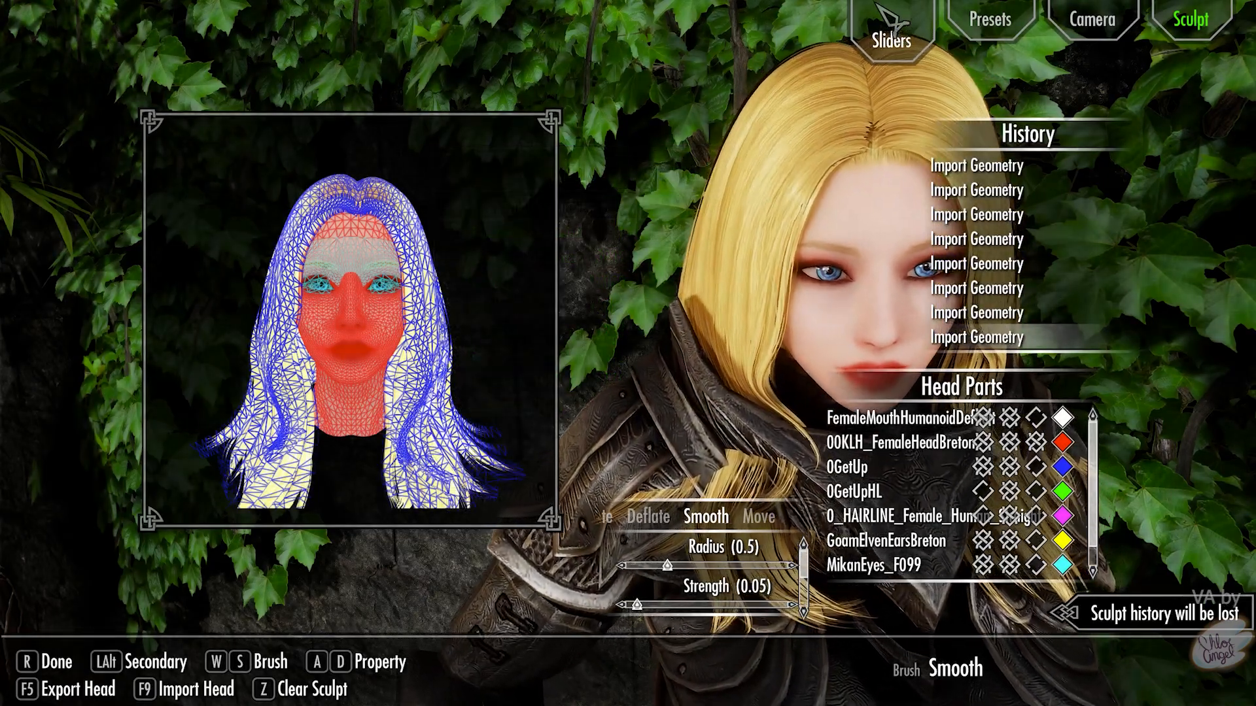
{"action": "left_click", "coordinate": [885, 23]}
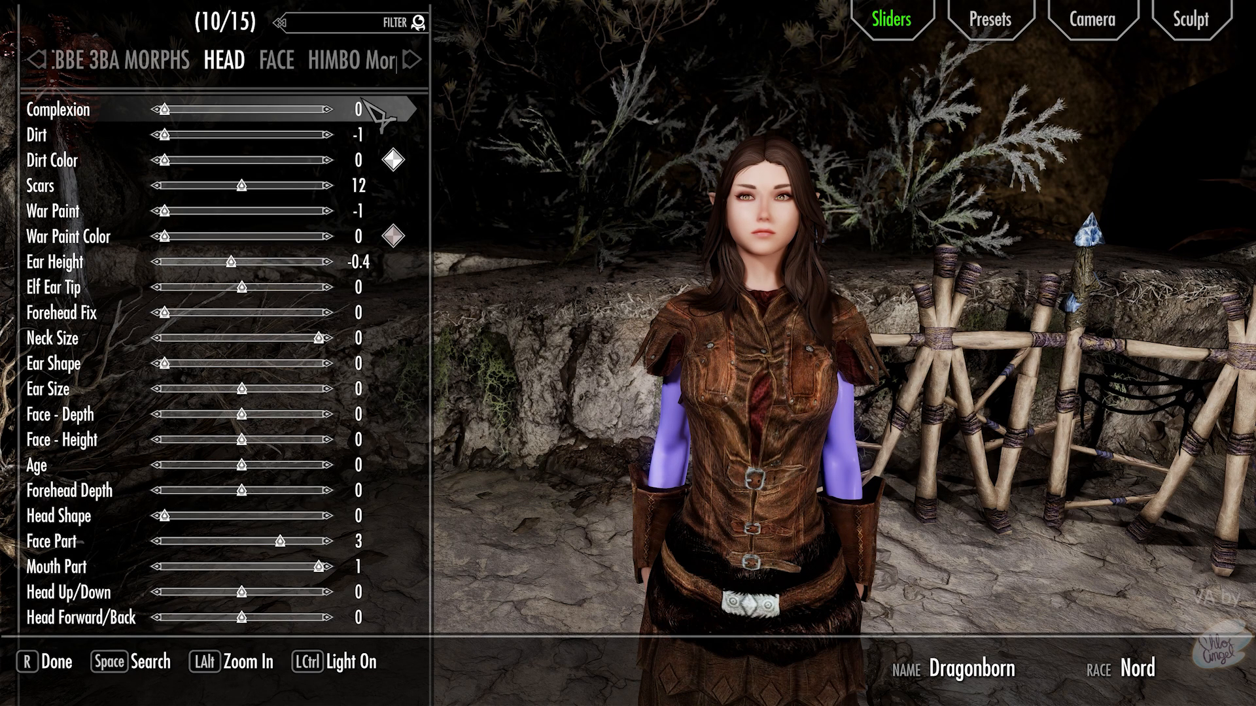
- In BODY PAINT, set the Scars Flagellation Arm 1 texture to Default using the 'def' filter
{"action": "left_click", "coordinate": [340, 66]}
{"action": "left_click", "coordinate": [339, 66]}
{"action": "left_click", "coordinate": [340, 66]}
{"action": "left_click", "coordinate": [341, 66]}
{"action": "left_click", "coordinate": [342, 68]}
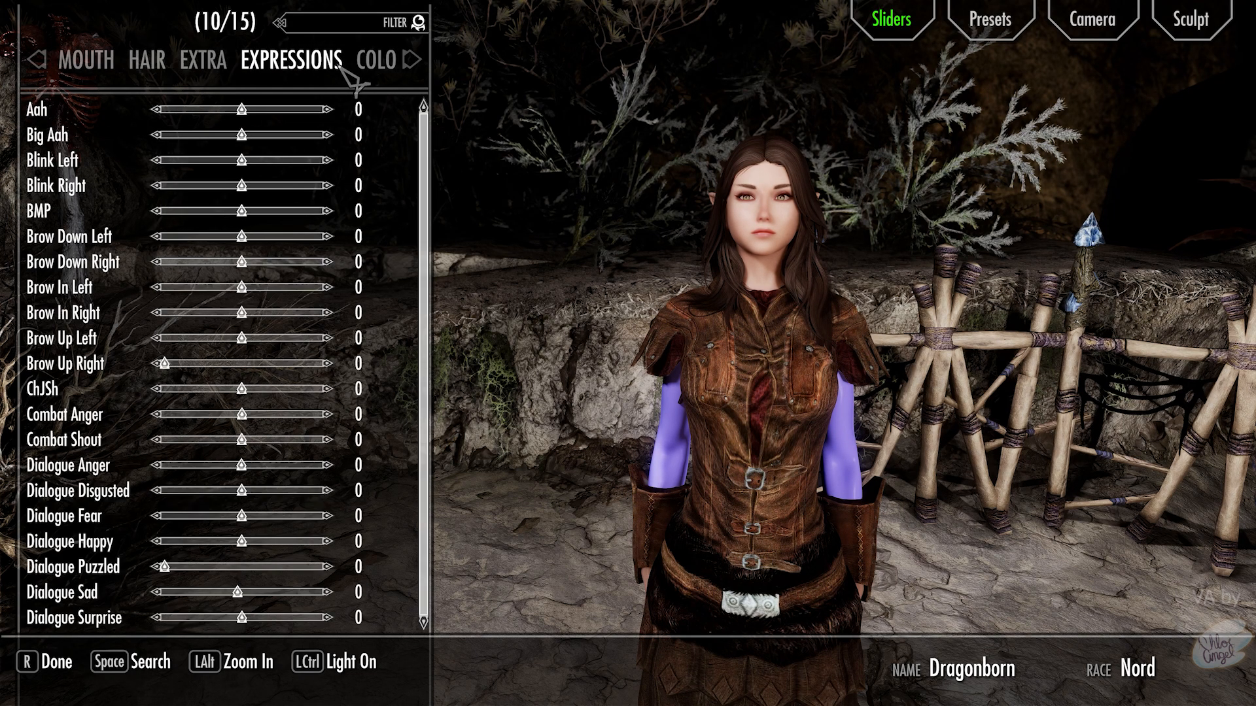
{"action": "left_click", "coordinate": [342, 68]}
{"action": "left_click", "coordinate": [341, 67]}
{"action": "left_click", "coordinate": [341, 68]}
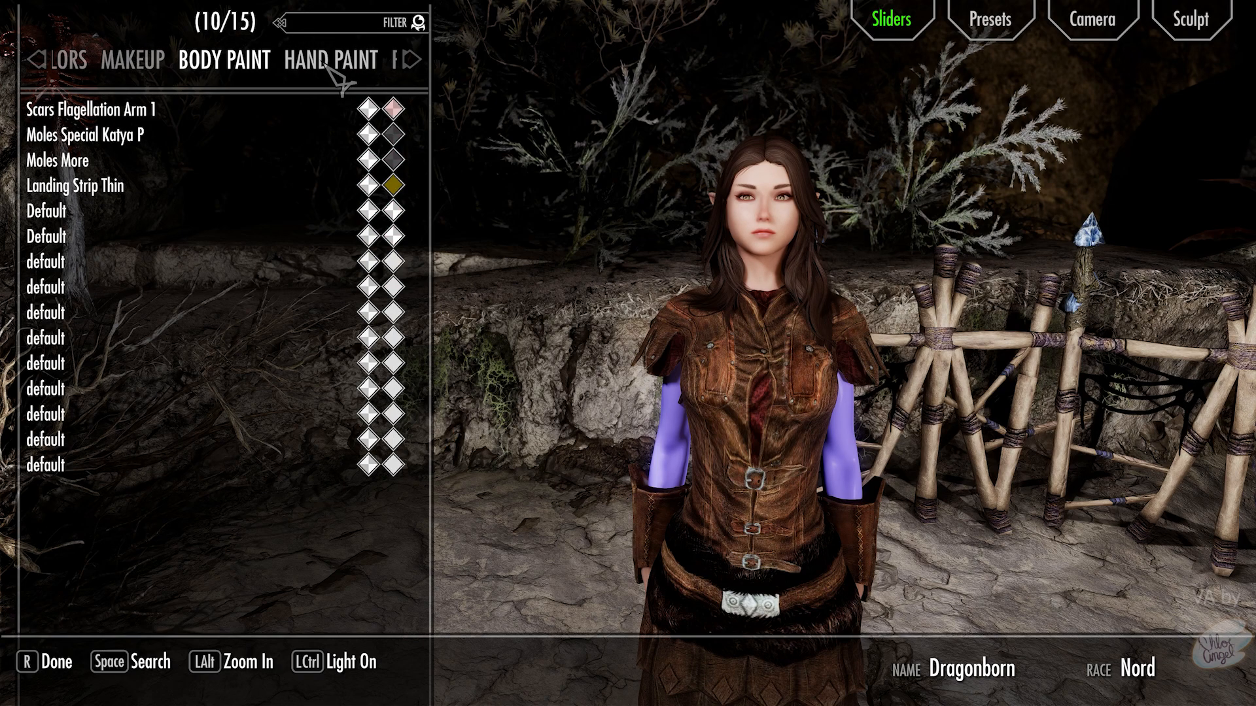
{"action": "key", "text": "t"}
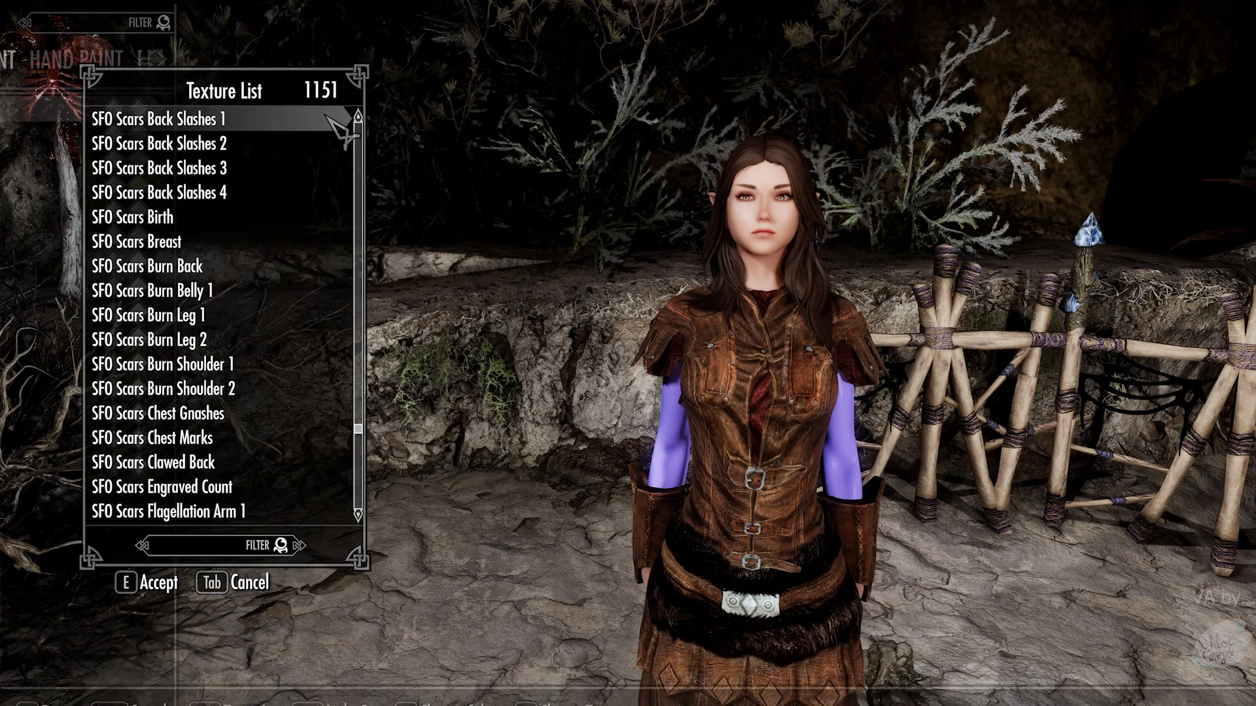
{"action": "left_click", "coordinate": [265, 545]}
{"action": "type", "text": "def"}
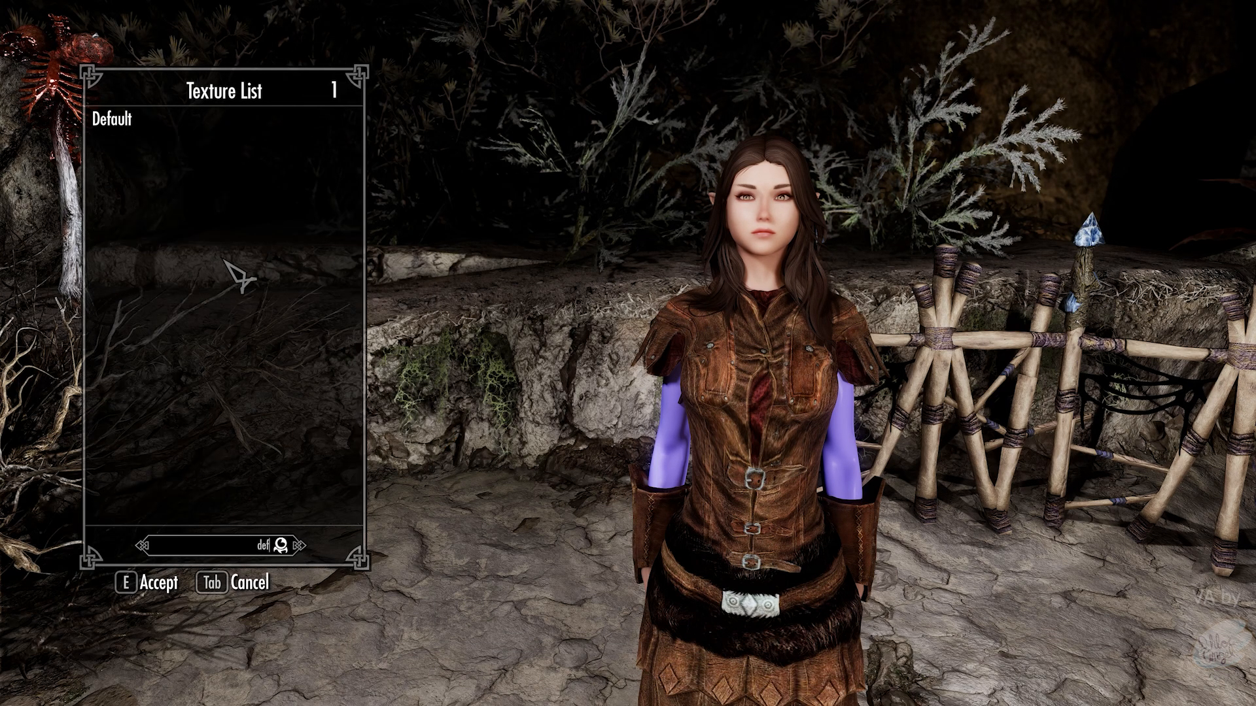
{"action": "left_click", "coordinate": [202, 121]}
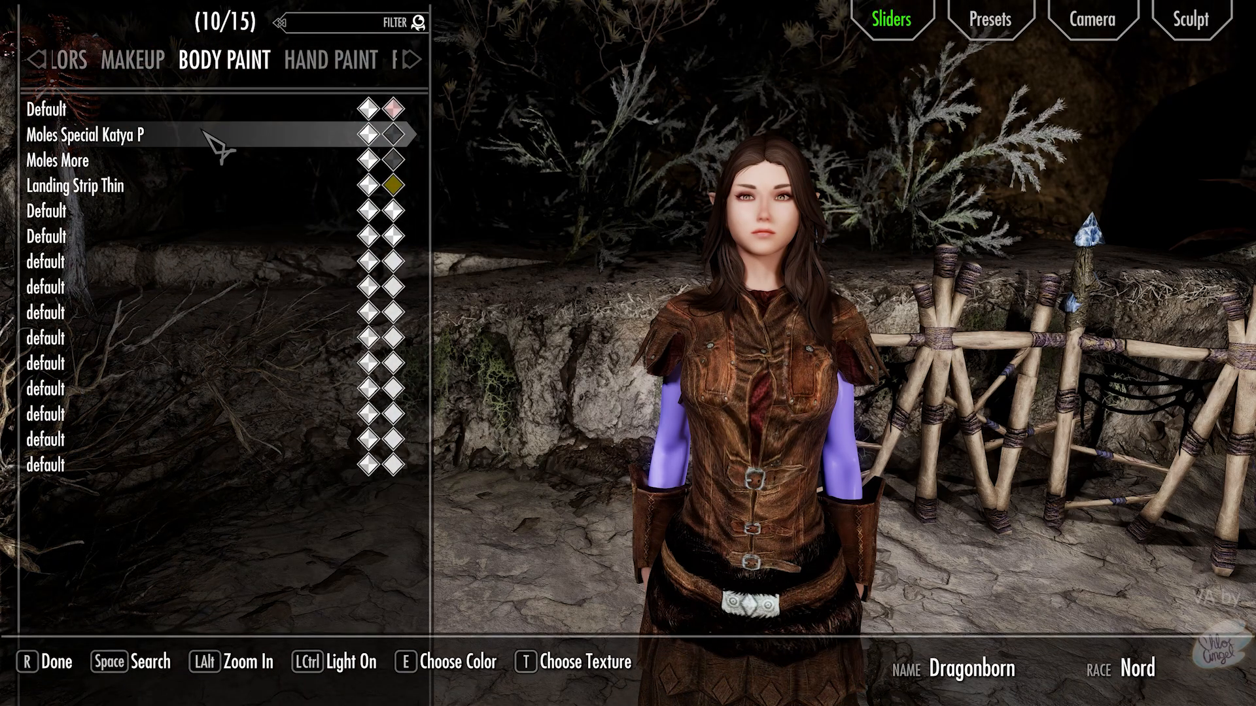
- Reset the Moles Special Katya P, Moles More and Landing Strip Thin overlays to Default
{"action": "key", "text": "t"}
{"action": "left_click", "coordinate": [204, 130]}
{"action": "key", "text": "t"}
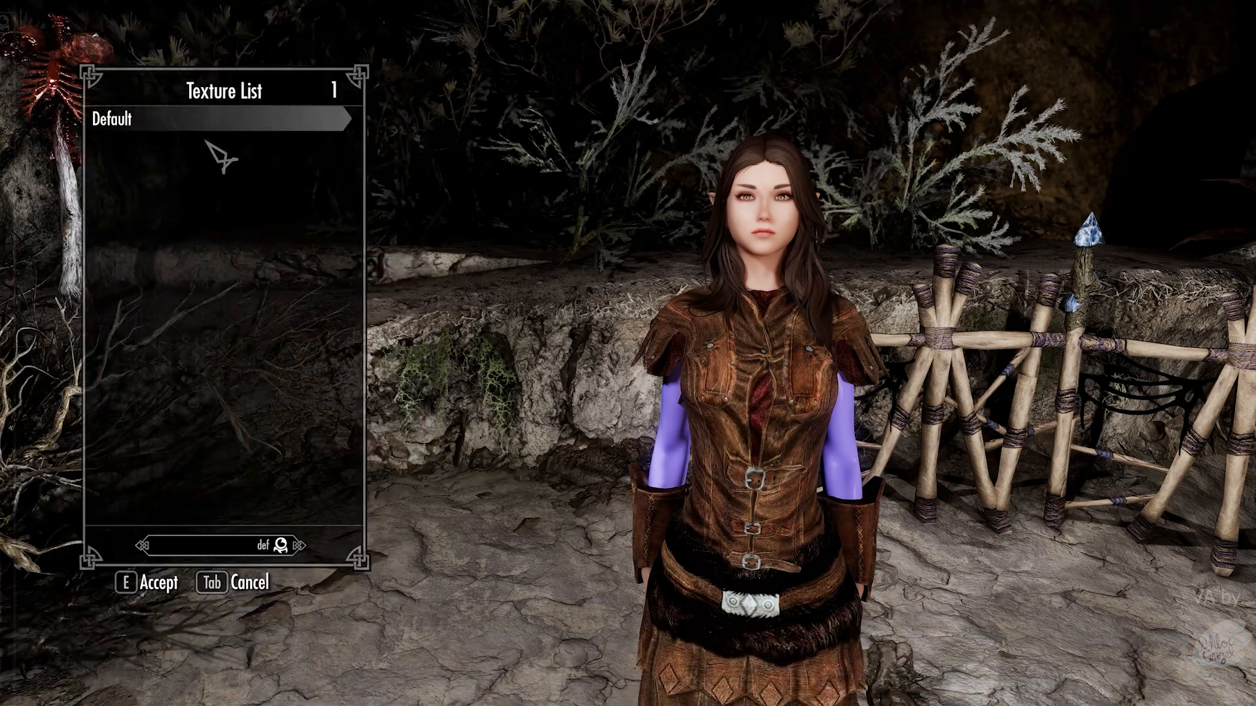
{"action": "left_click", "coordinate": [207, 120]}
{"action": "key", "text": "t"}
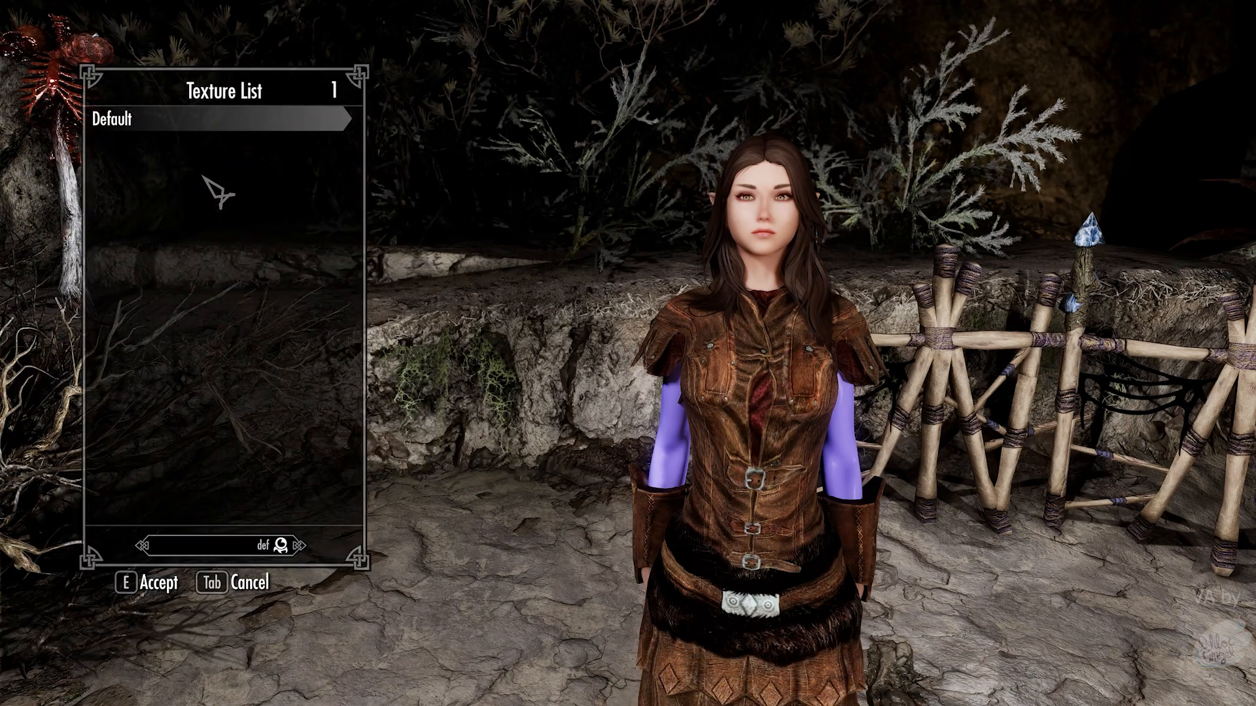
{"action": "key", "text": "Tab"}
{"action": "key", "text": "t"}
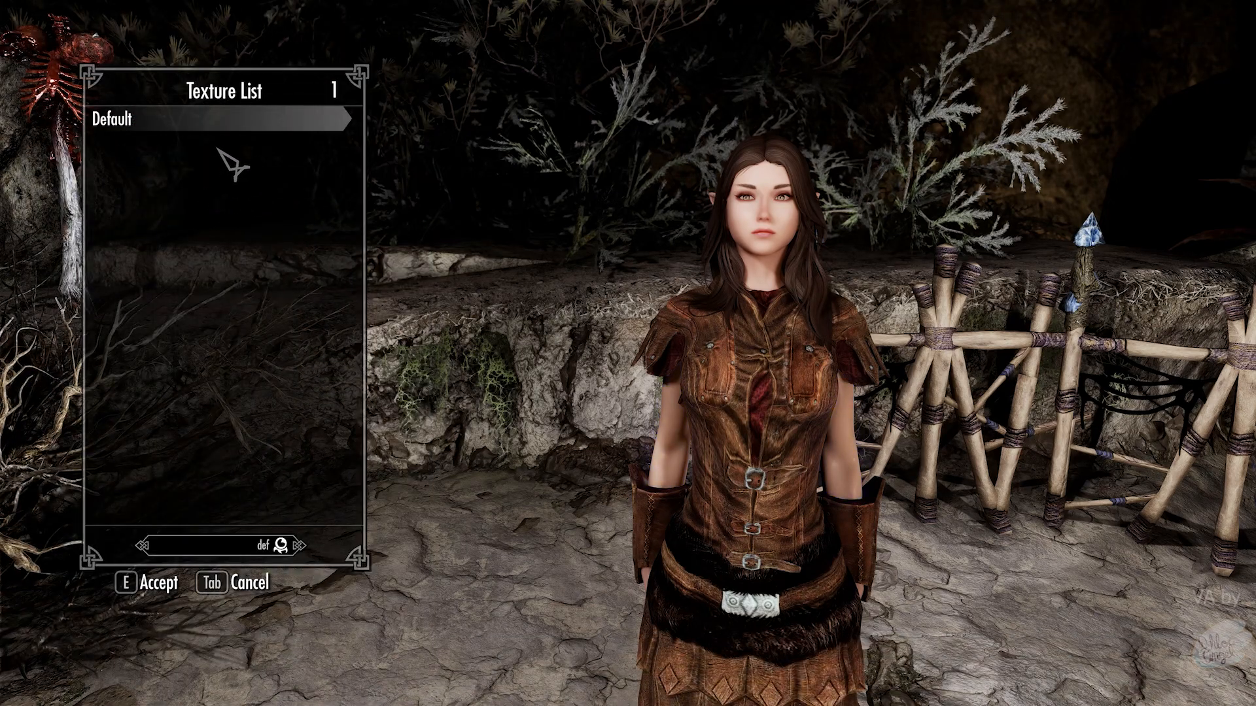
{"action": "left_click", "coordinate": [209, 123]}
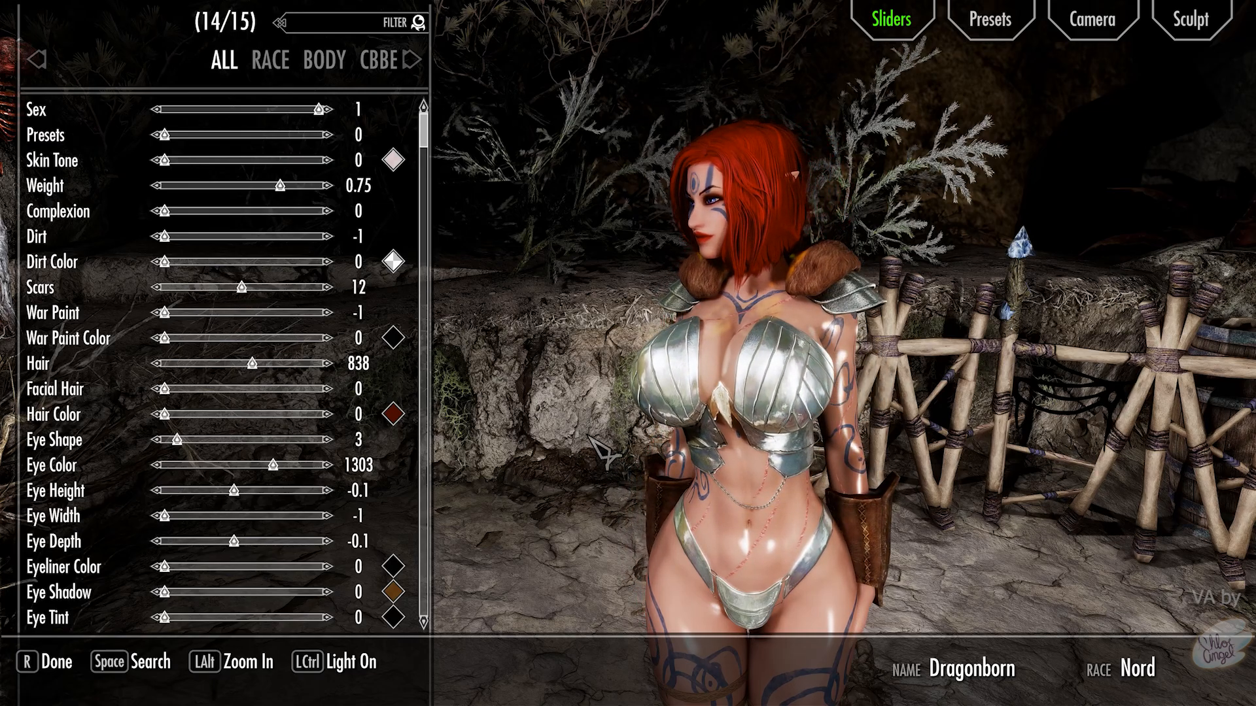
- Finish the character as Dragonborn, then reopen RaceMenu from the console and zoom out to full body
{"action": "key", "text": "r"}
{"action": "left_click", "coordinate": [580, 383]}
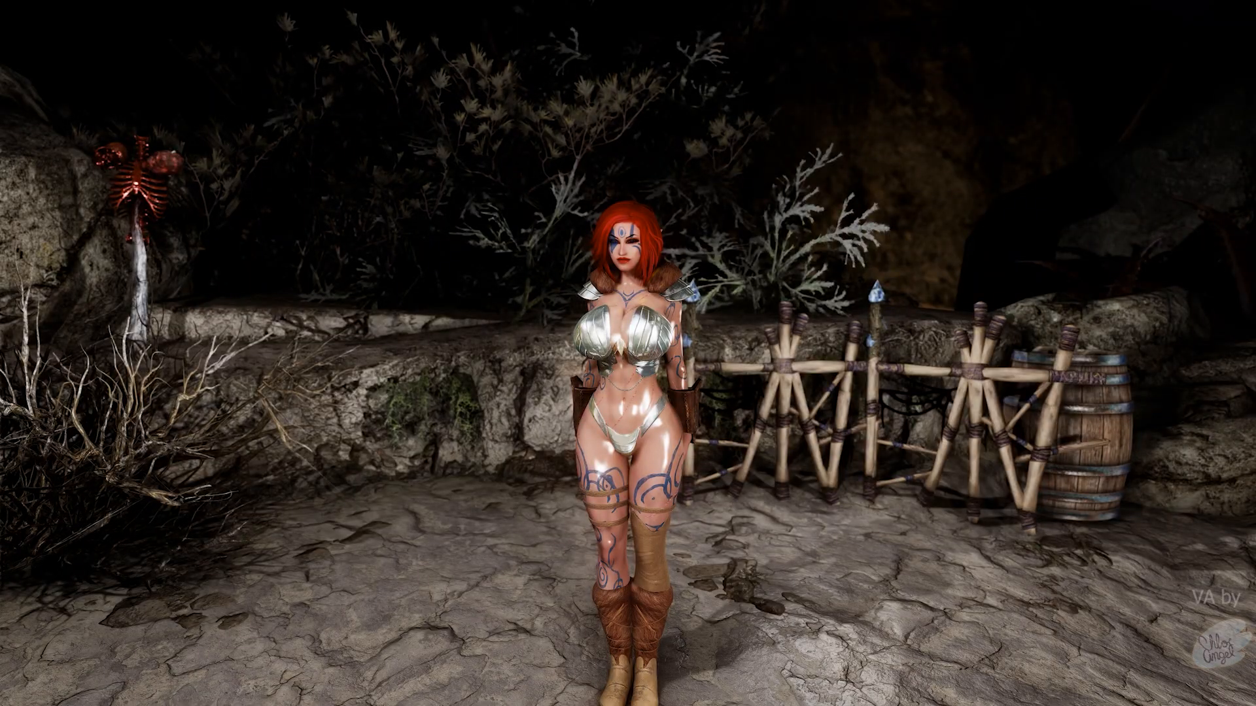
{"action": "key", "text": "grave"}
{"action": "key", "text": "Return"}
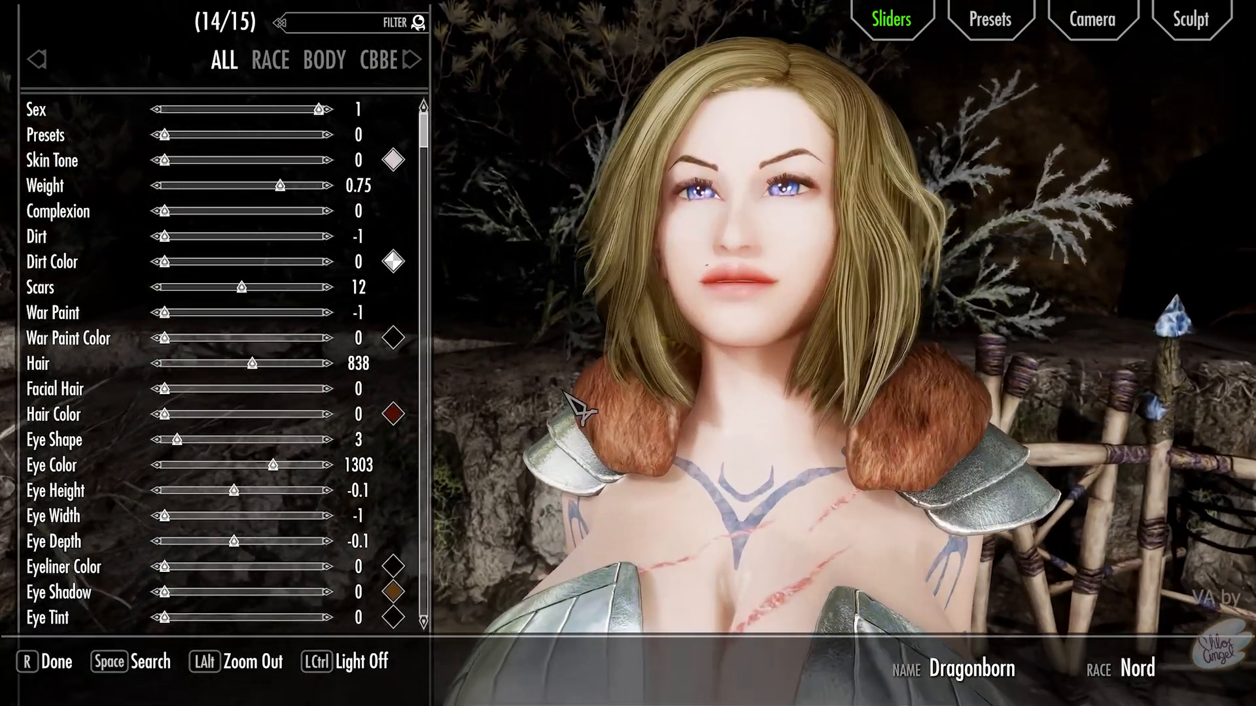
{"action": "key", "text": "ctrl"}
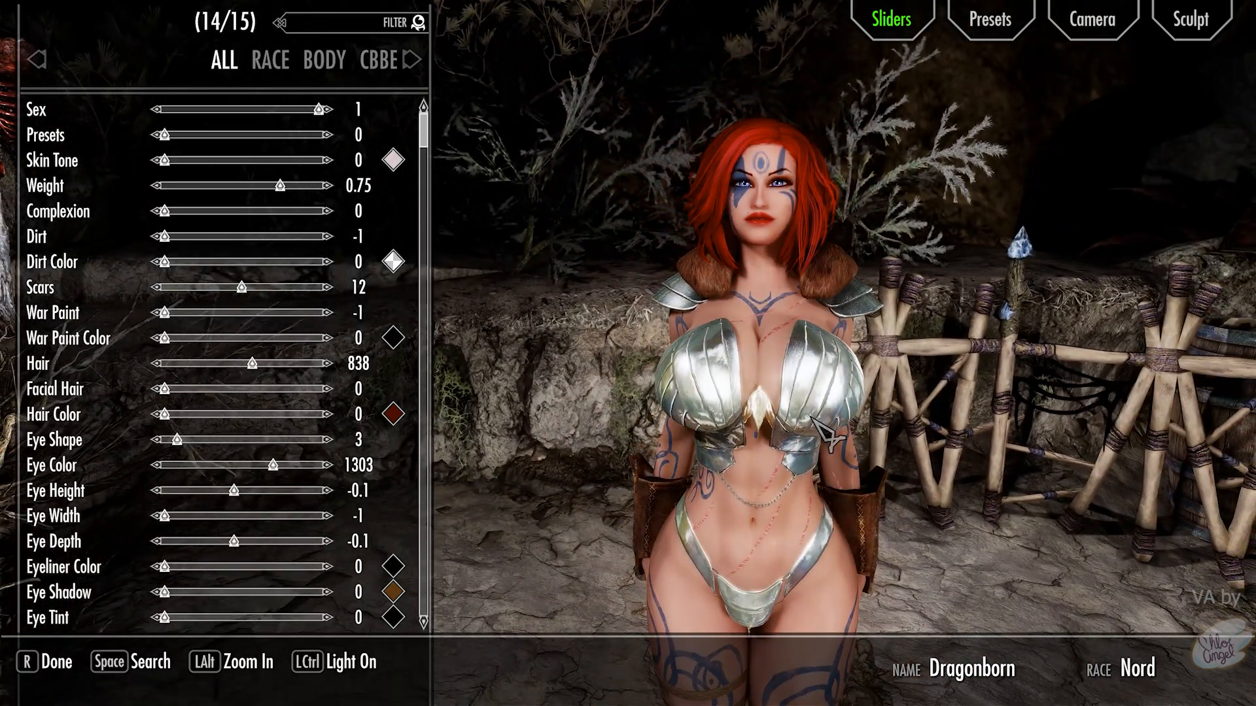